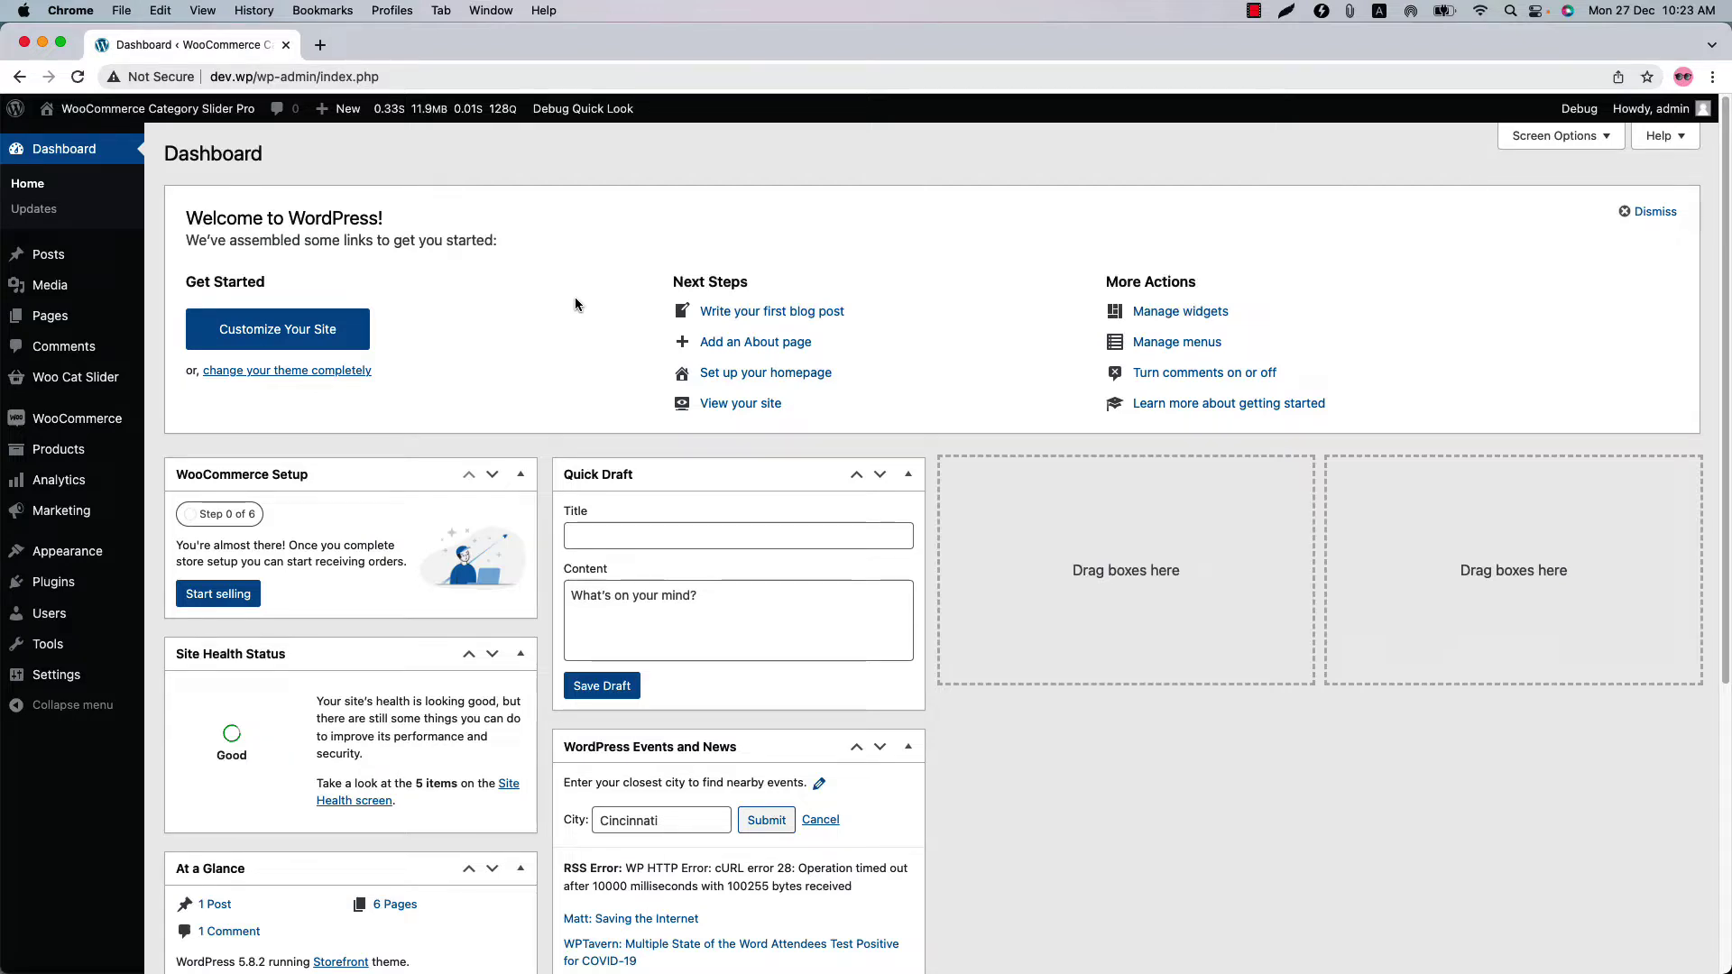
# Reveal the Woo Cat Slider flyout submenu in the admin sidebar
pyautogui.moveTo(79, 386)
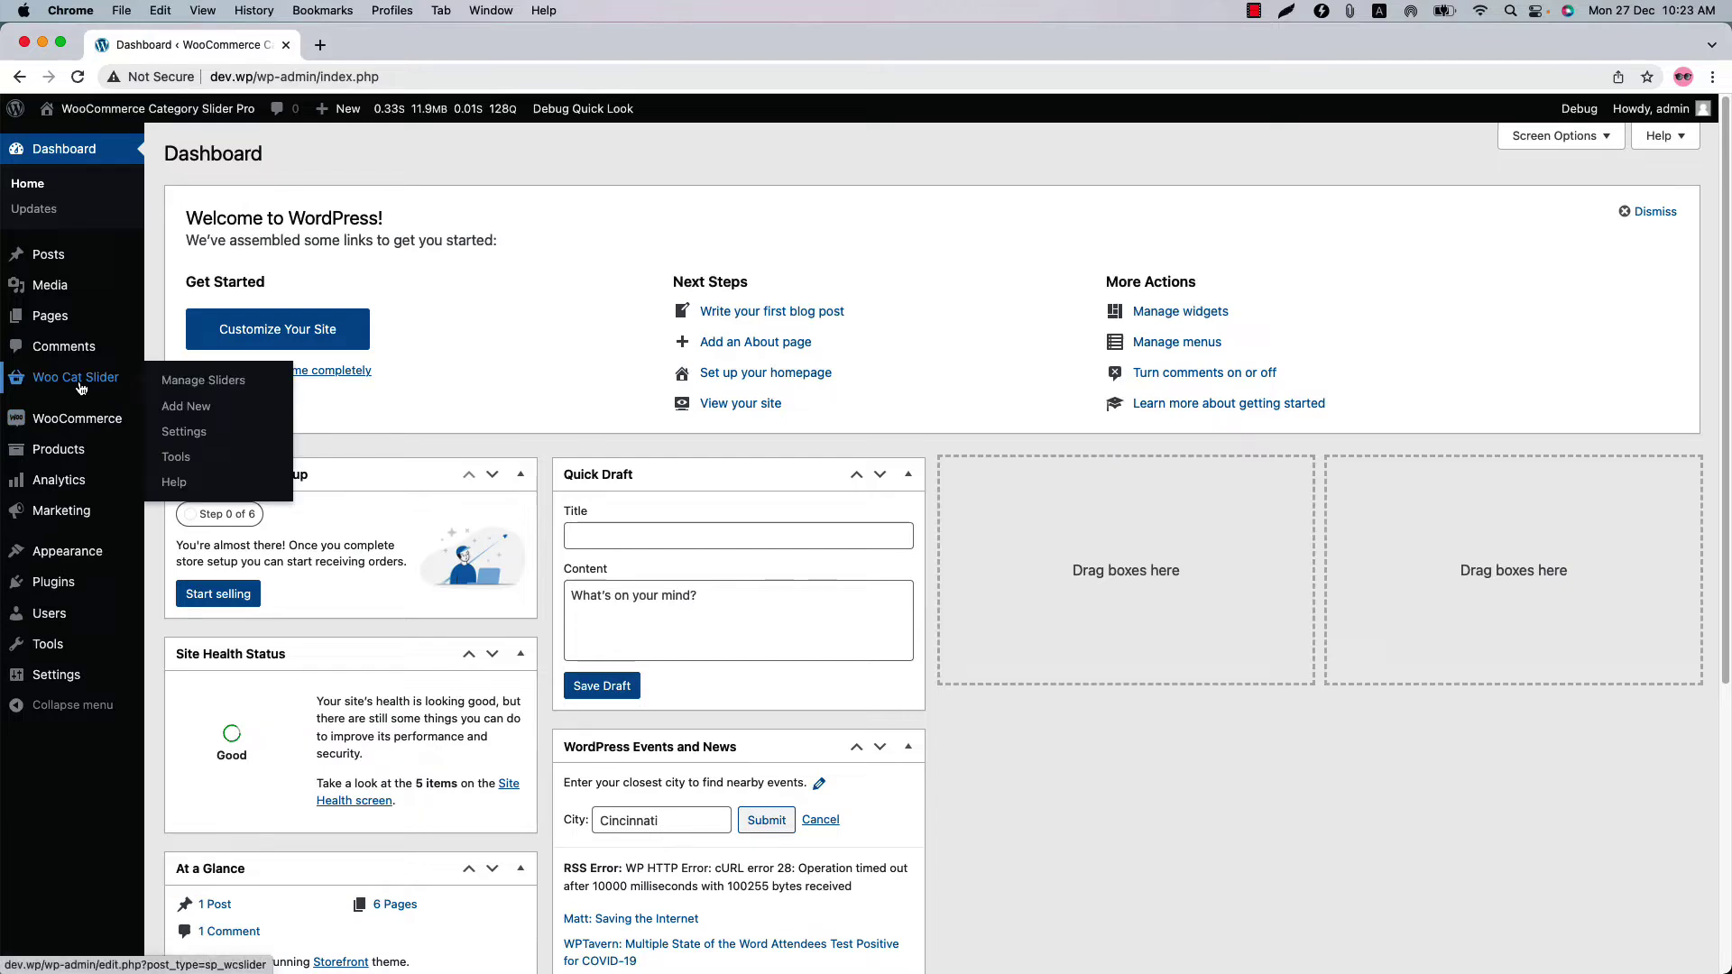
pyautogui.moveTo(86, 430)
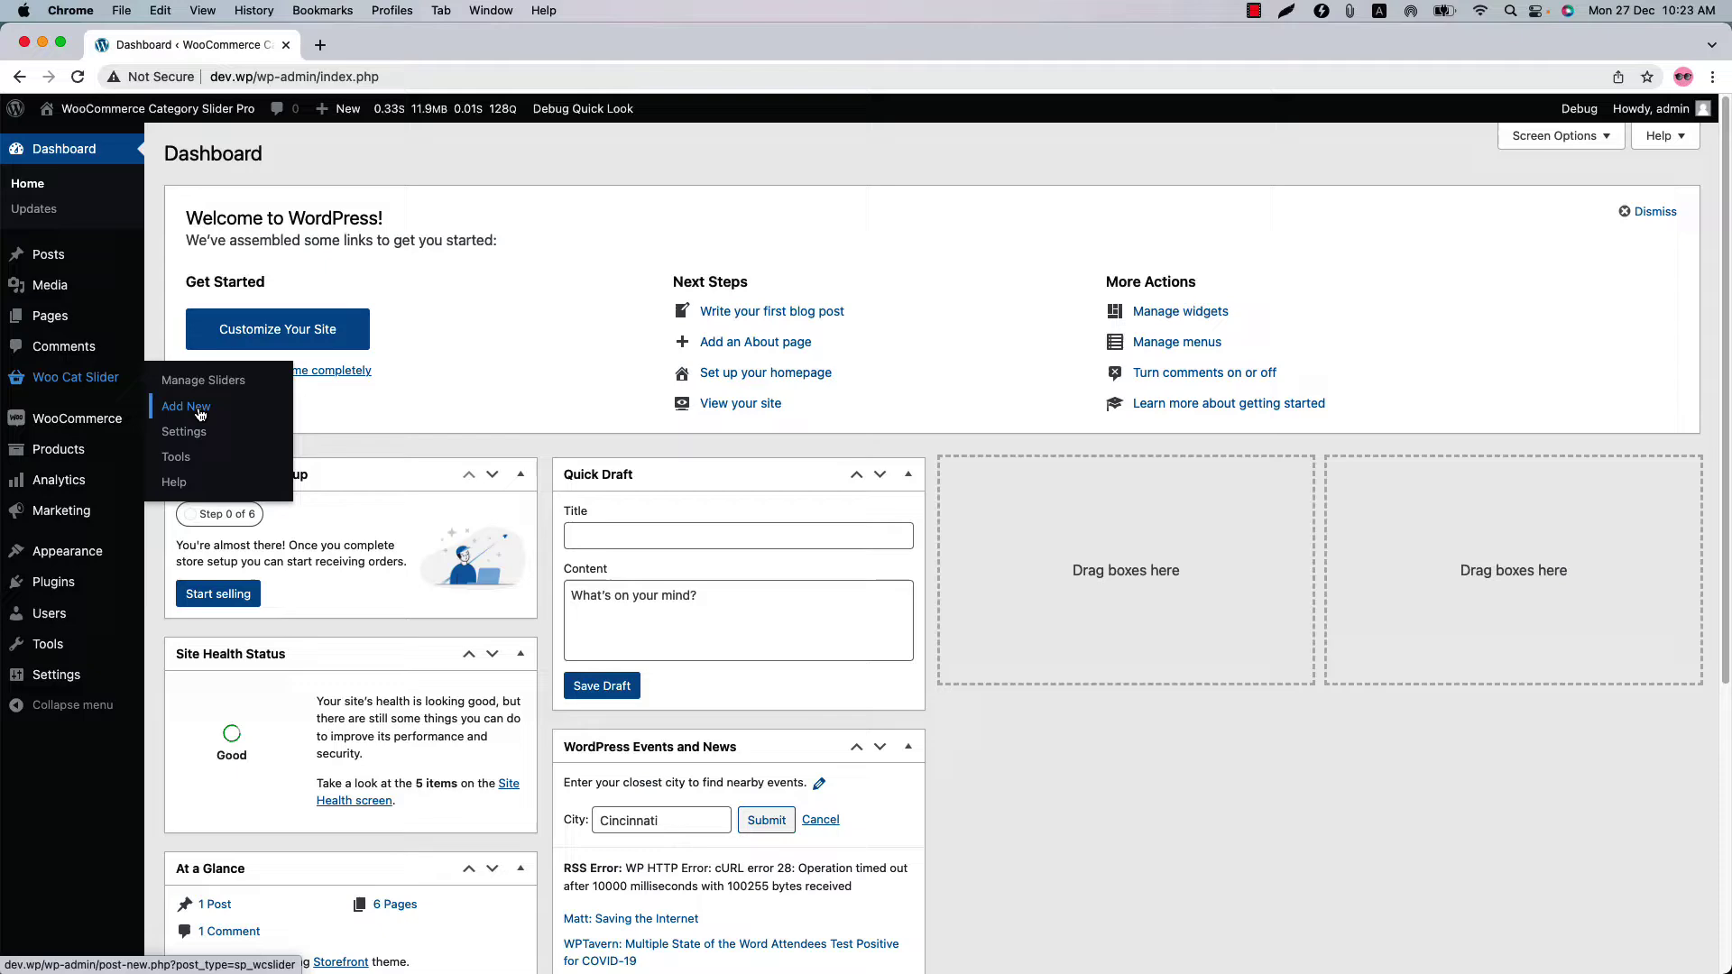
# Add a new category slider titled 'Child Under Parent Category'
pyautogui.click(200, 414)
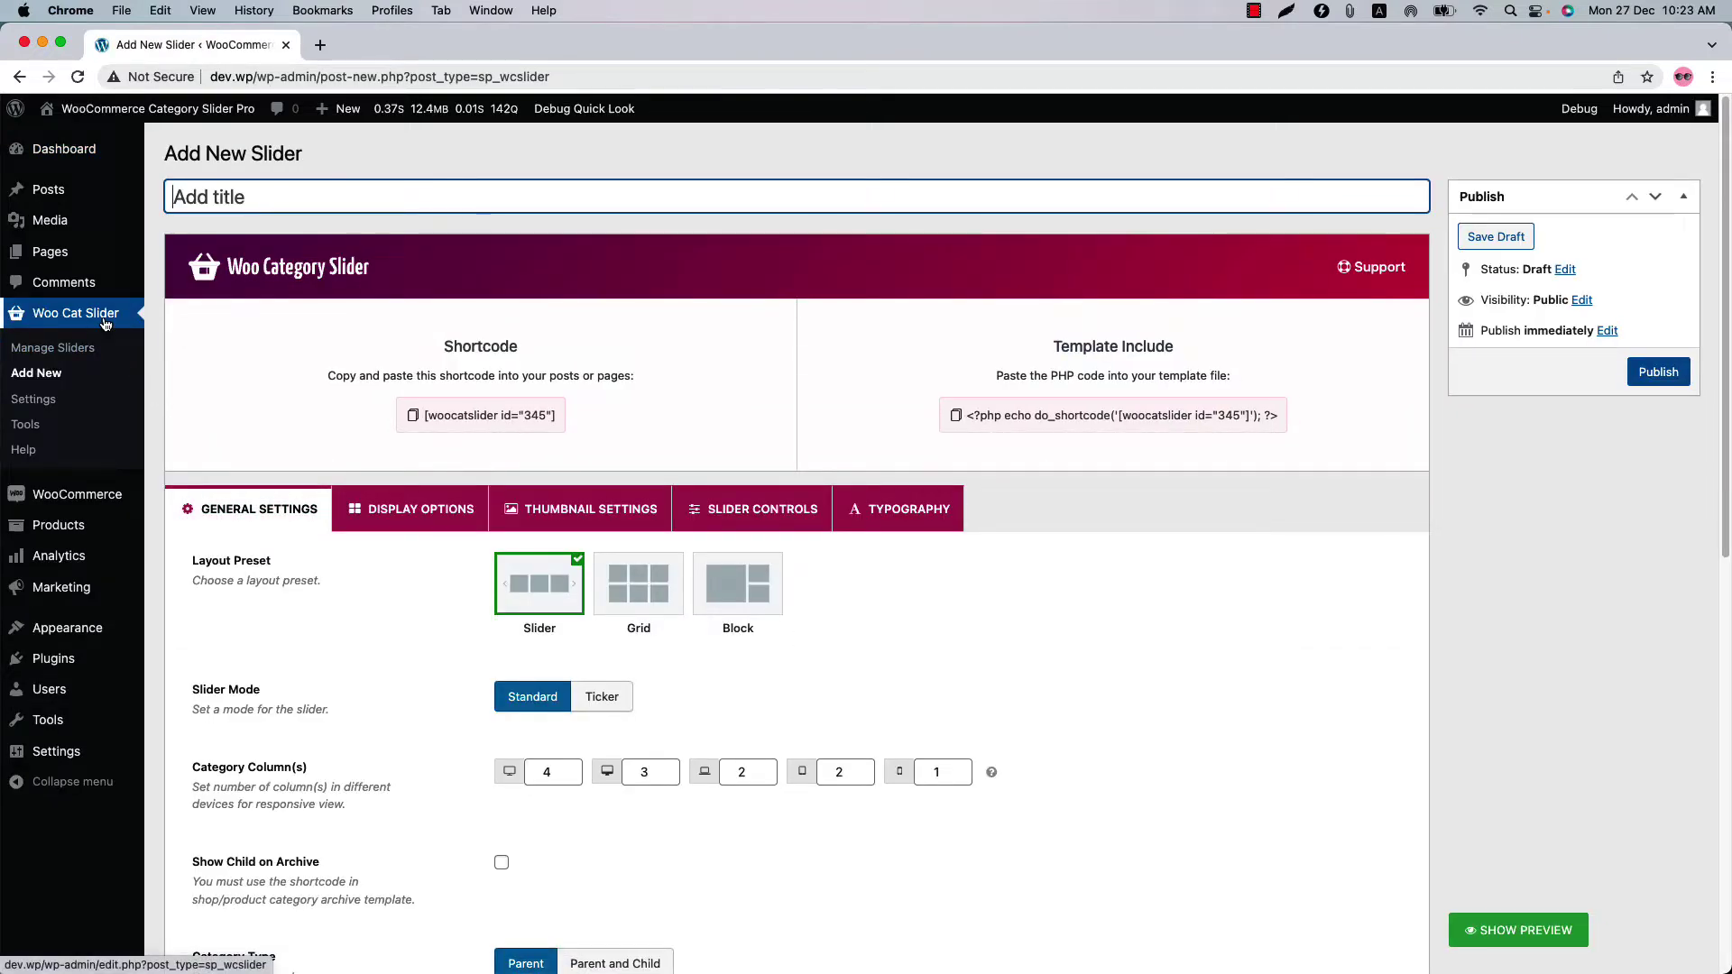
pyautogui.write('Child Und')
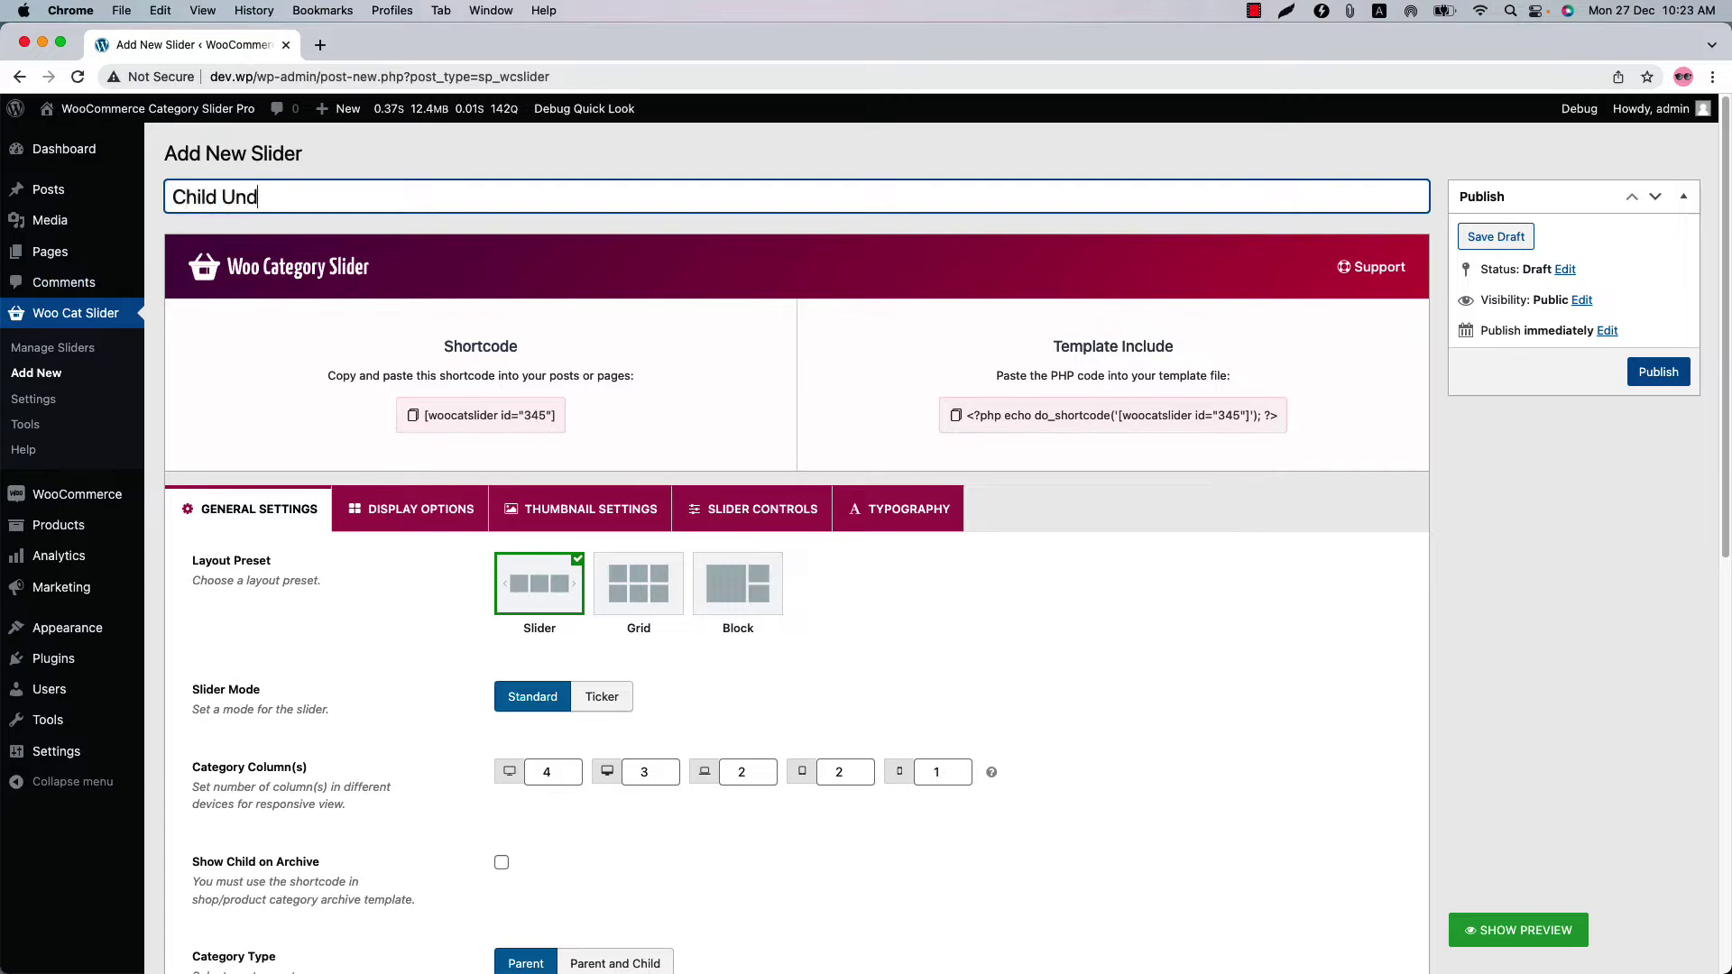
pyautogui.write('er Parent Category')
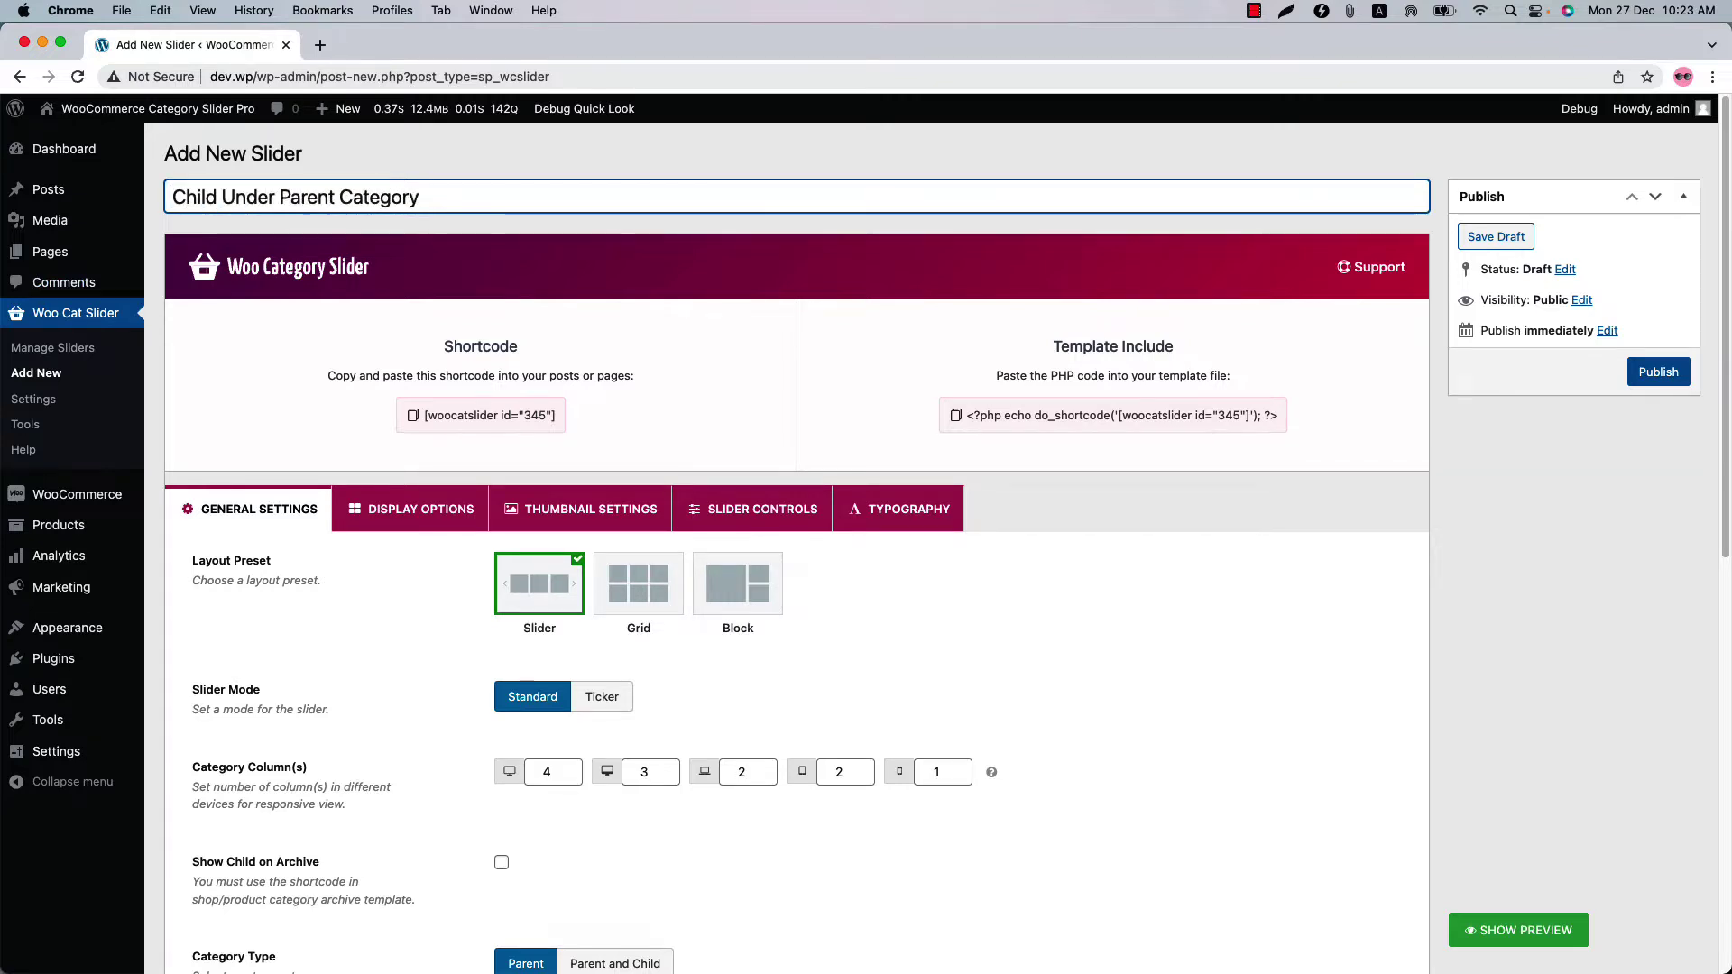
# Choose Parent and Child category type, no specific categories, and Child Under Parent display type
pyautogui.scroll(-5, 227, 525)
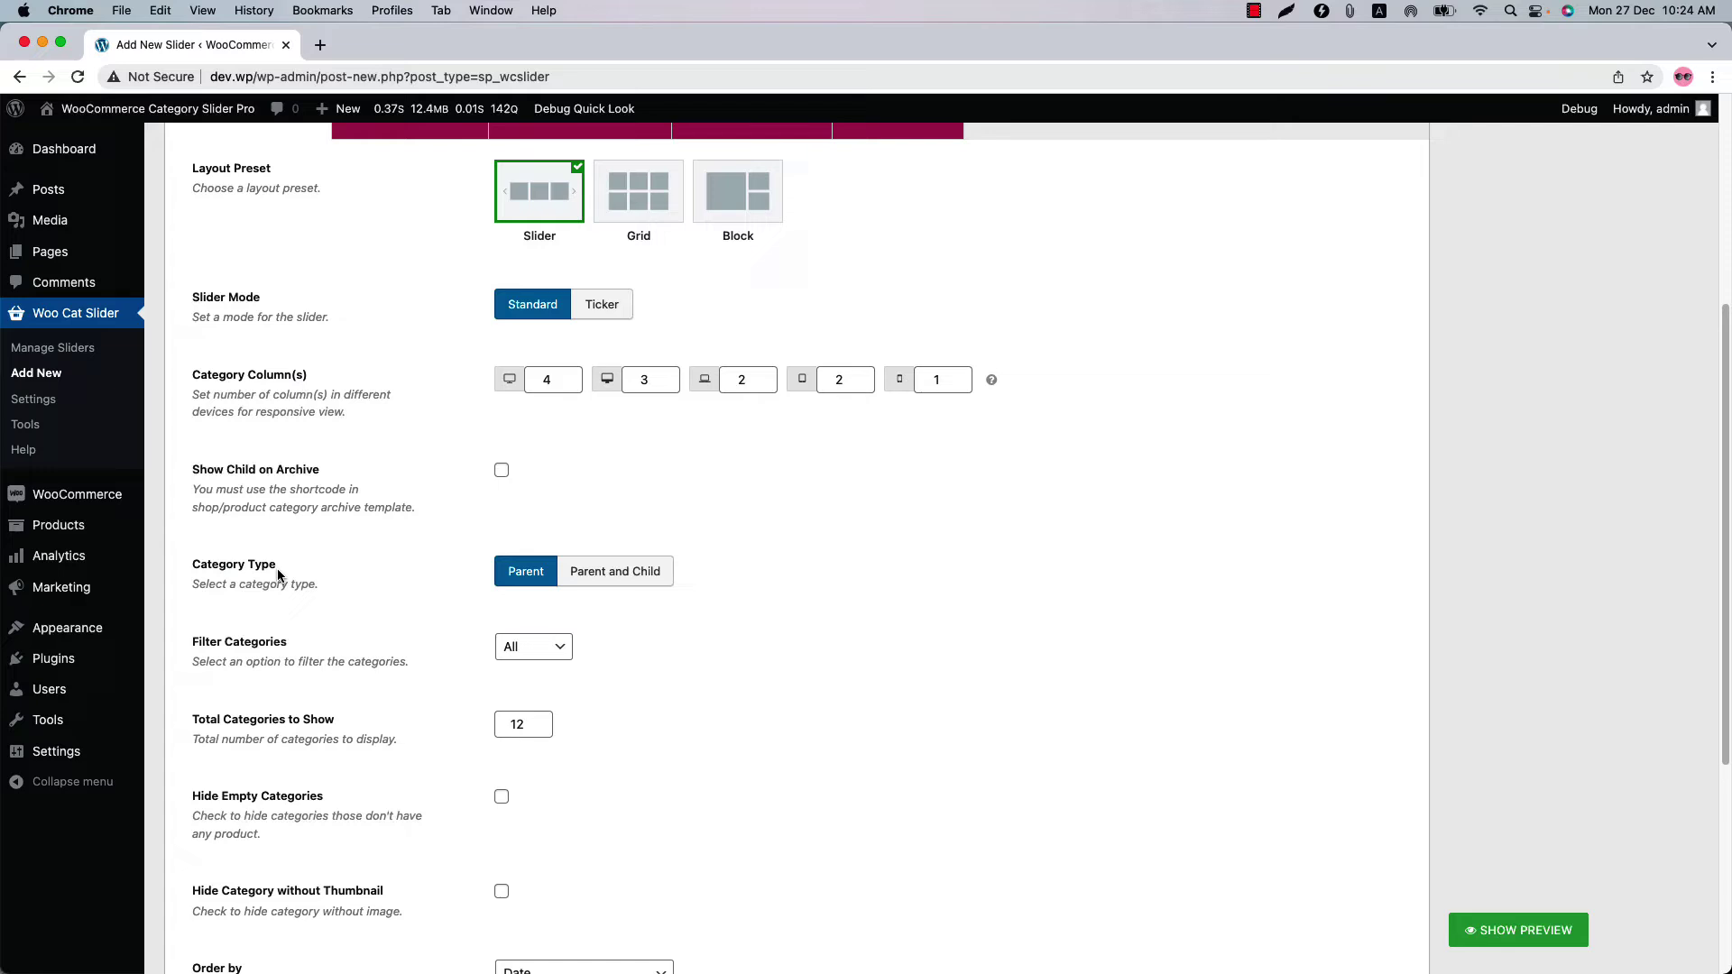
pyautogui.click(642, 577)
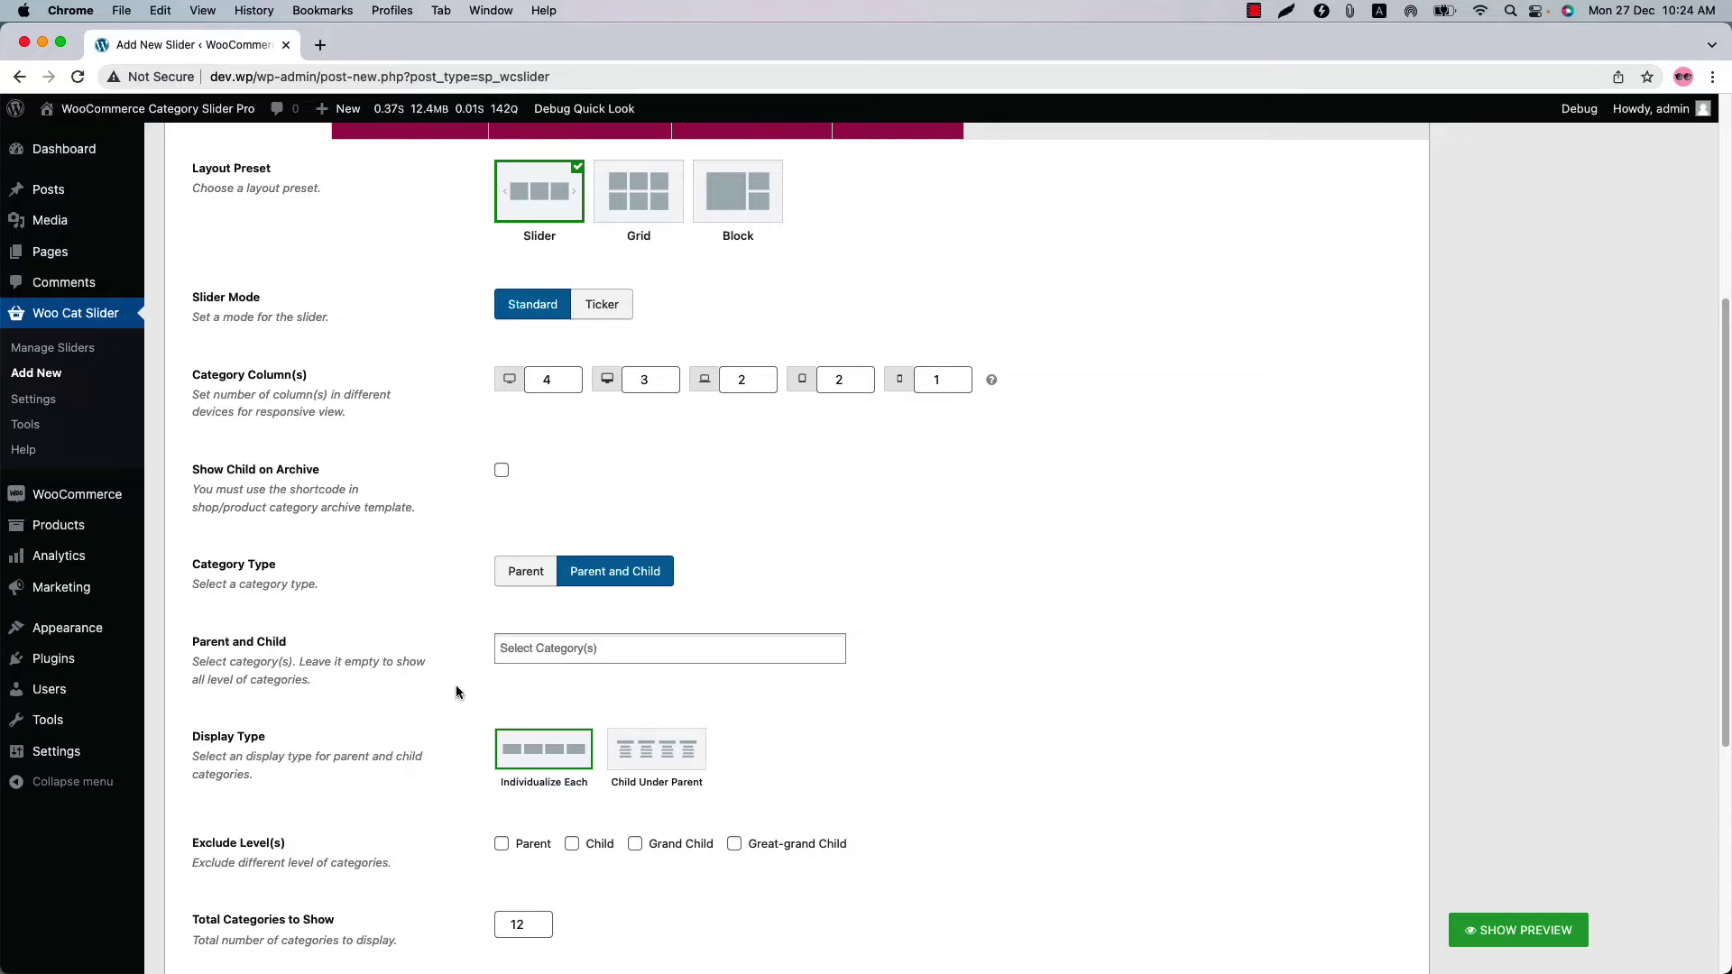
pyautogui.click(541, 647)
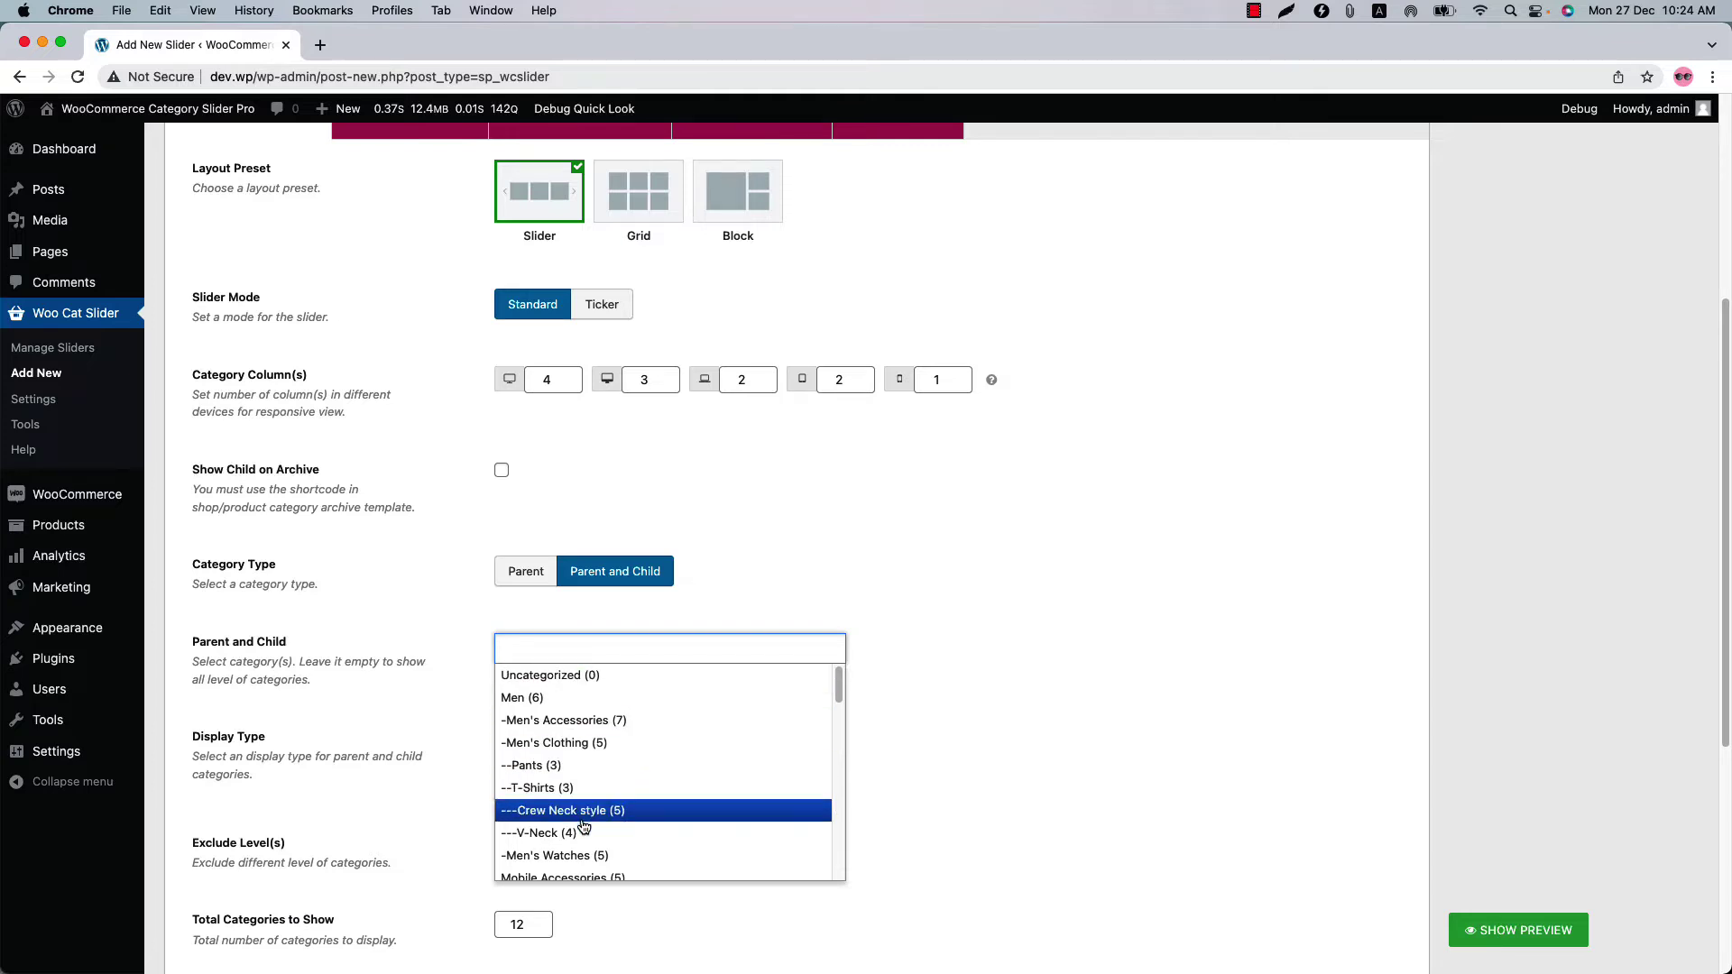
pyautogui.click(973, 575)
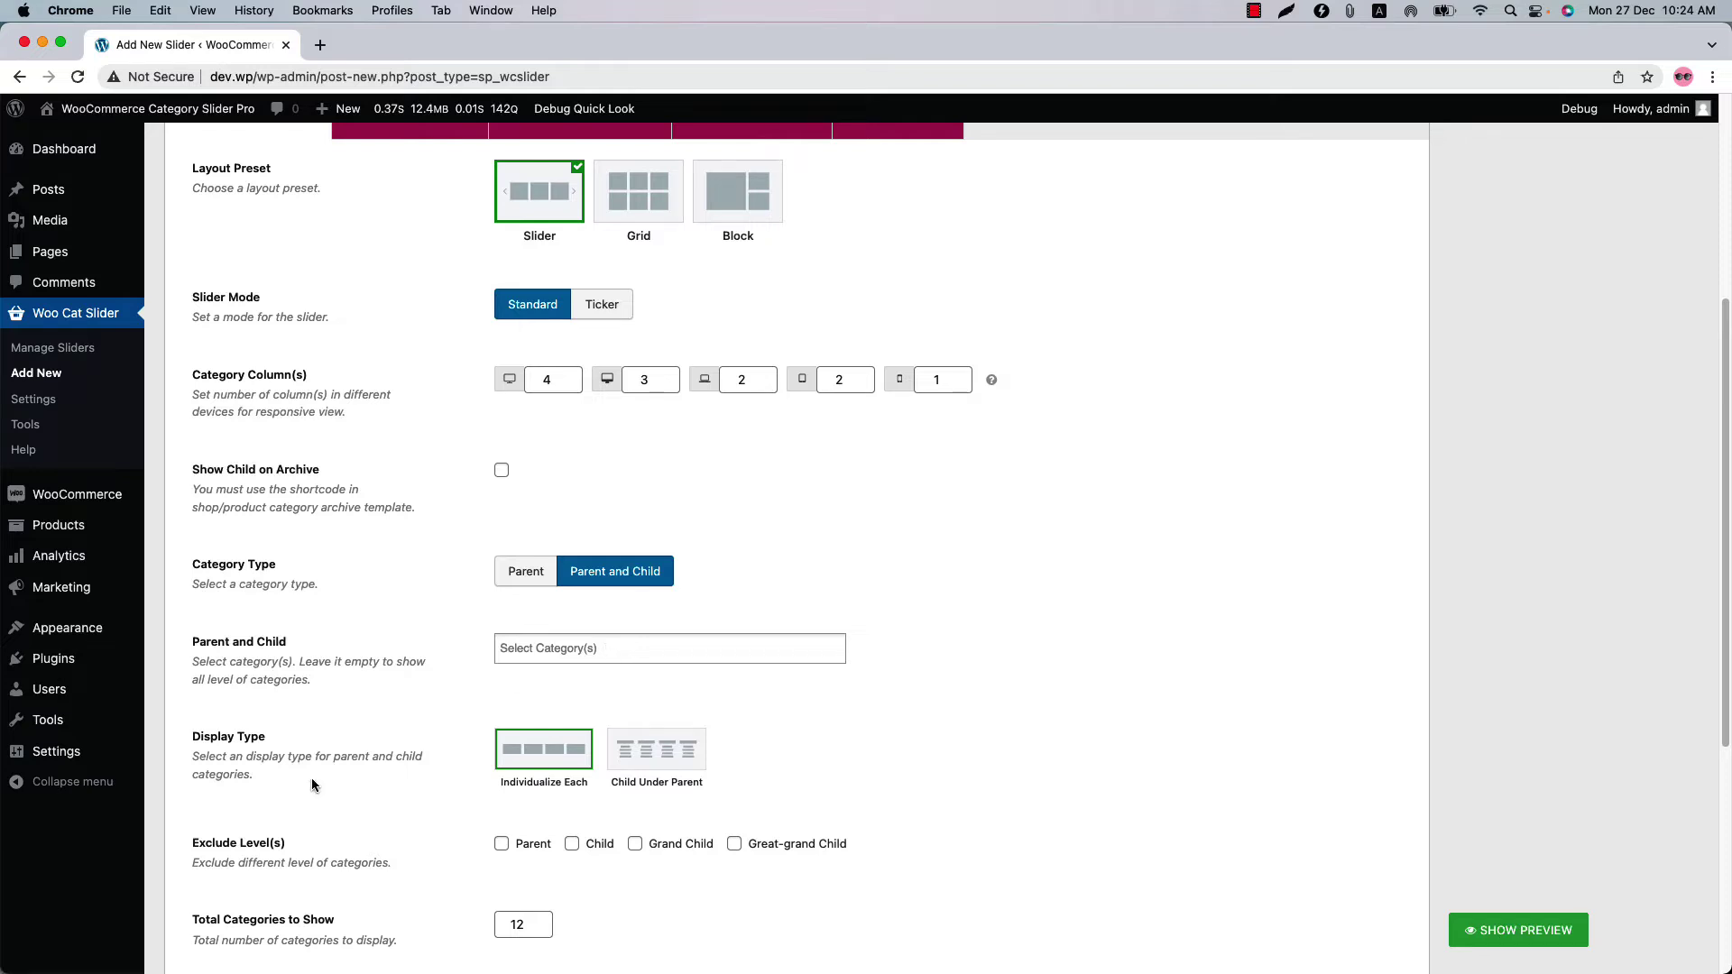
pyautogui.click(660, 765)
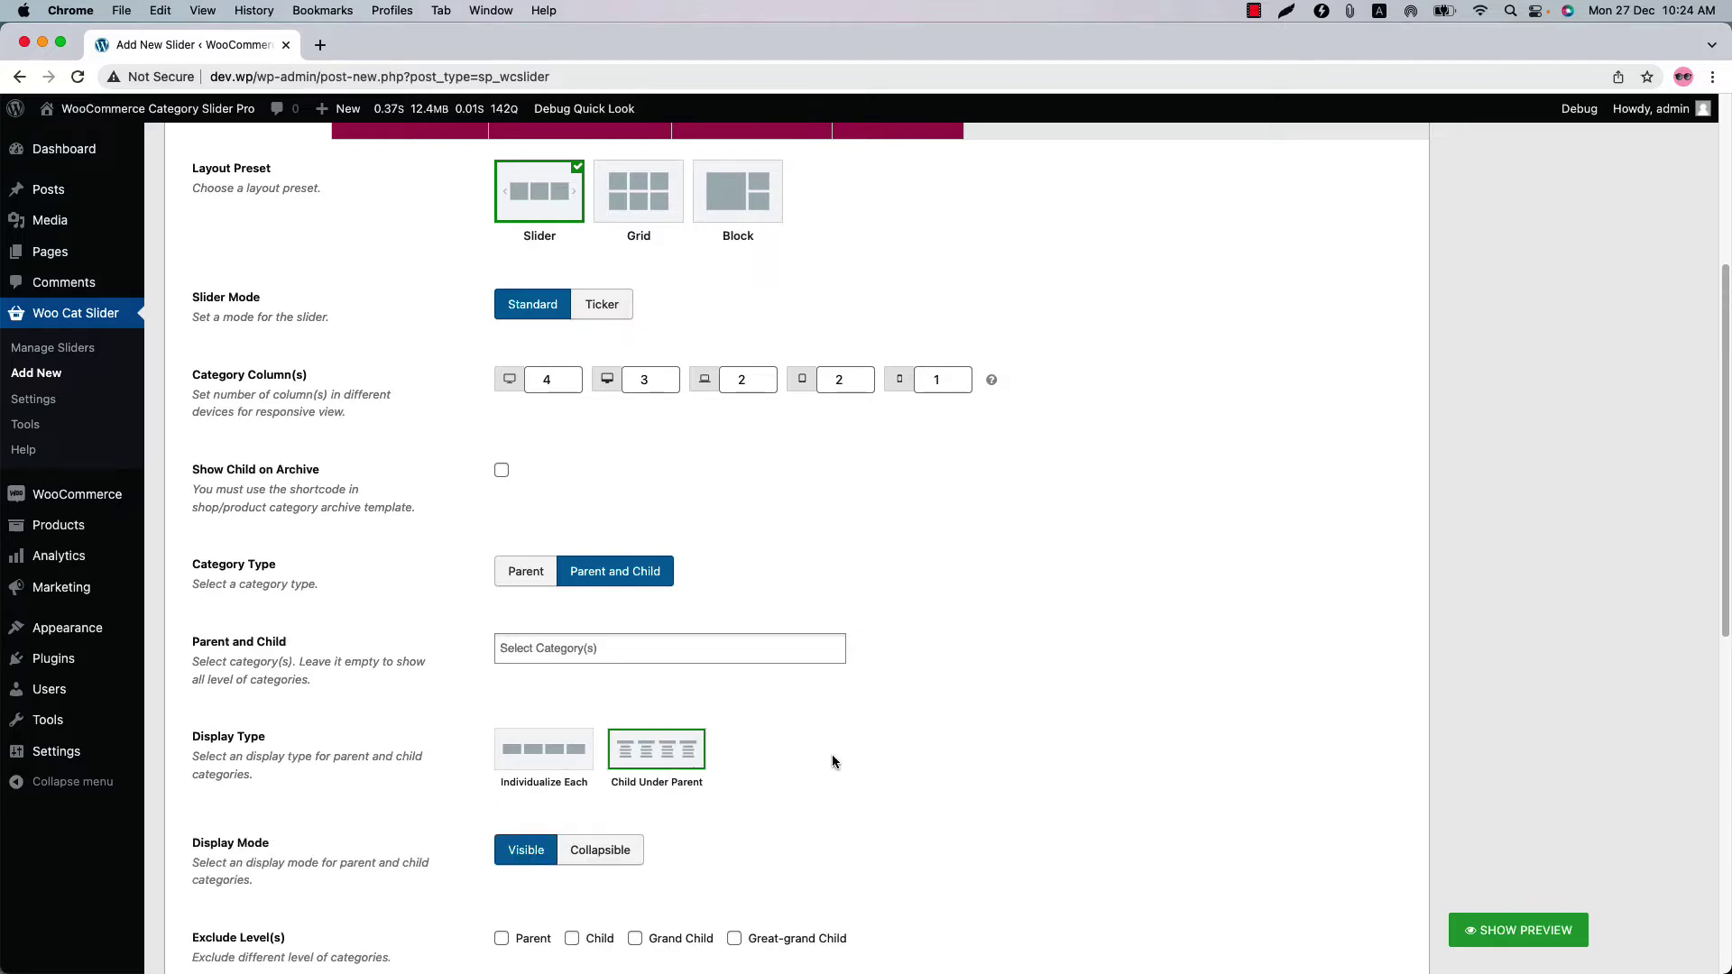
# Show the live preview, enable Hide Empty Categories, and refresh the preview
pyautogui.click(1515, 934)
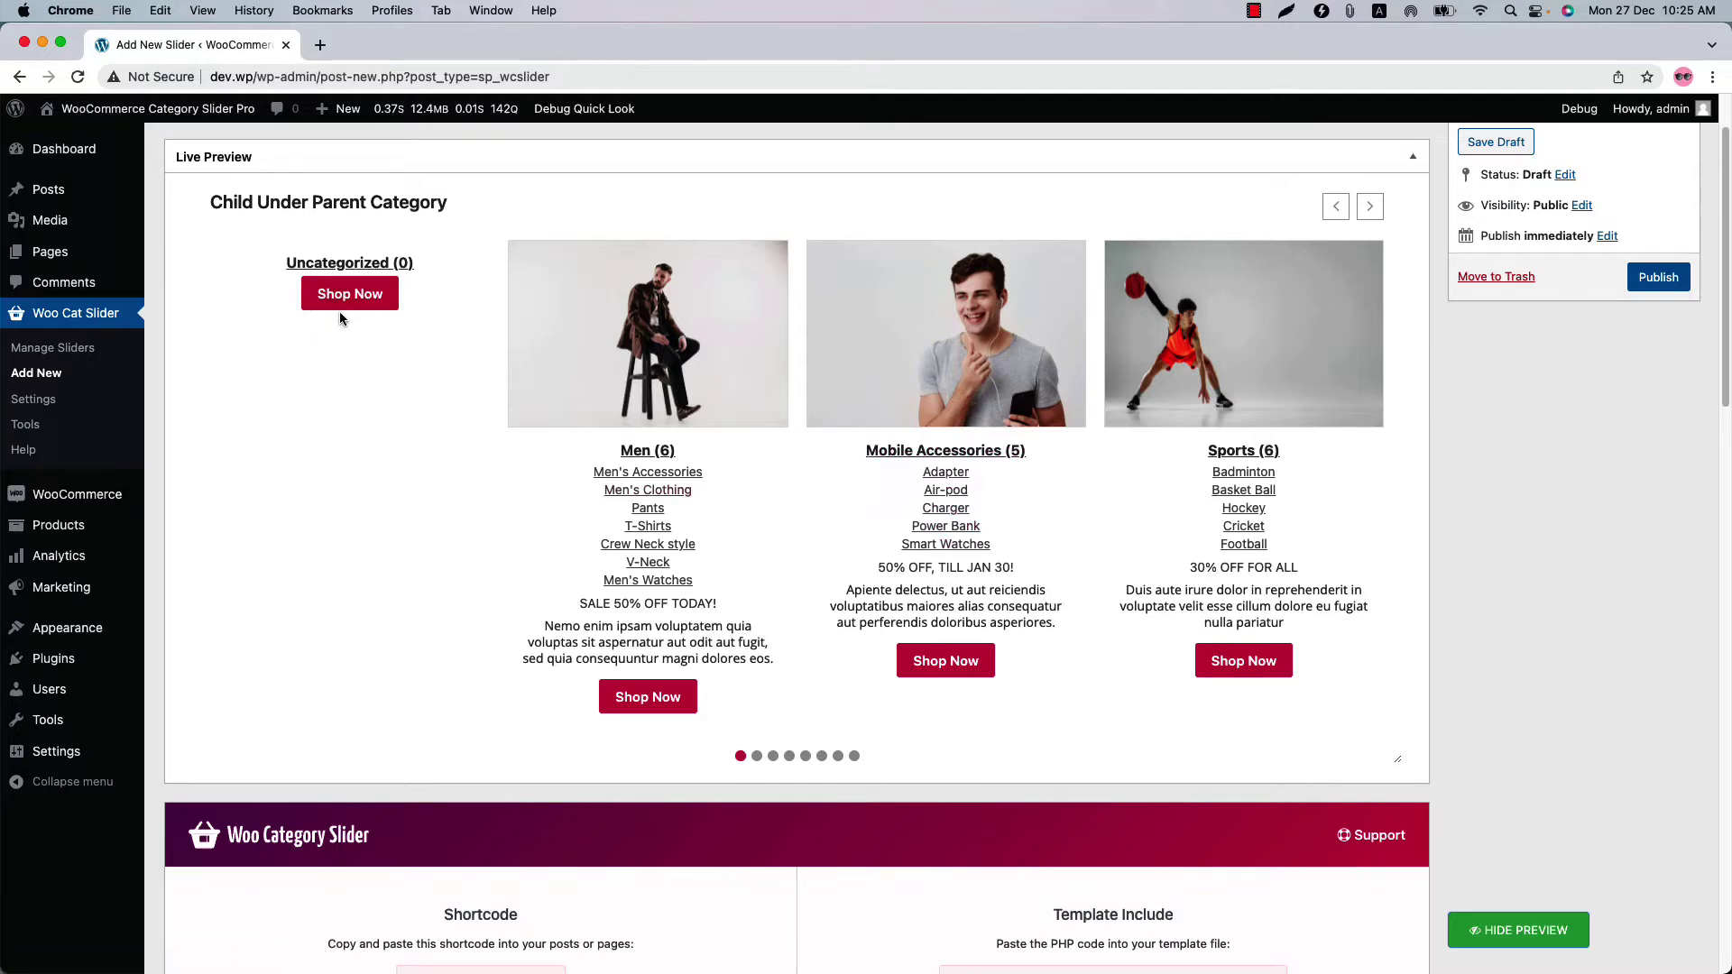
pyautogui.scroll(-12, 436, 760)
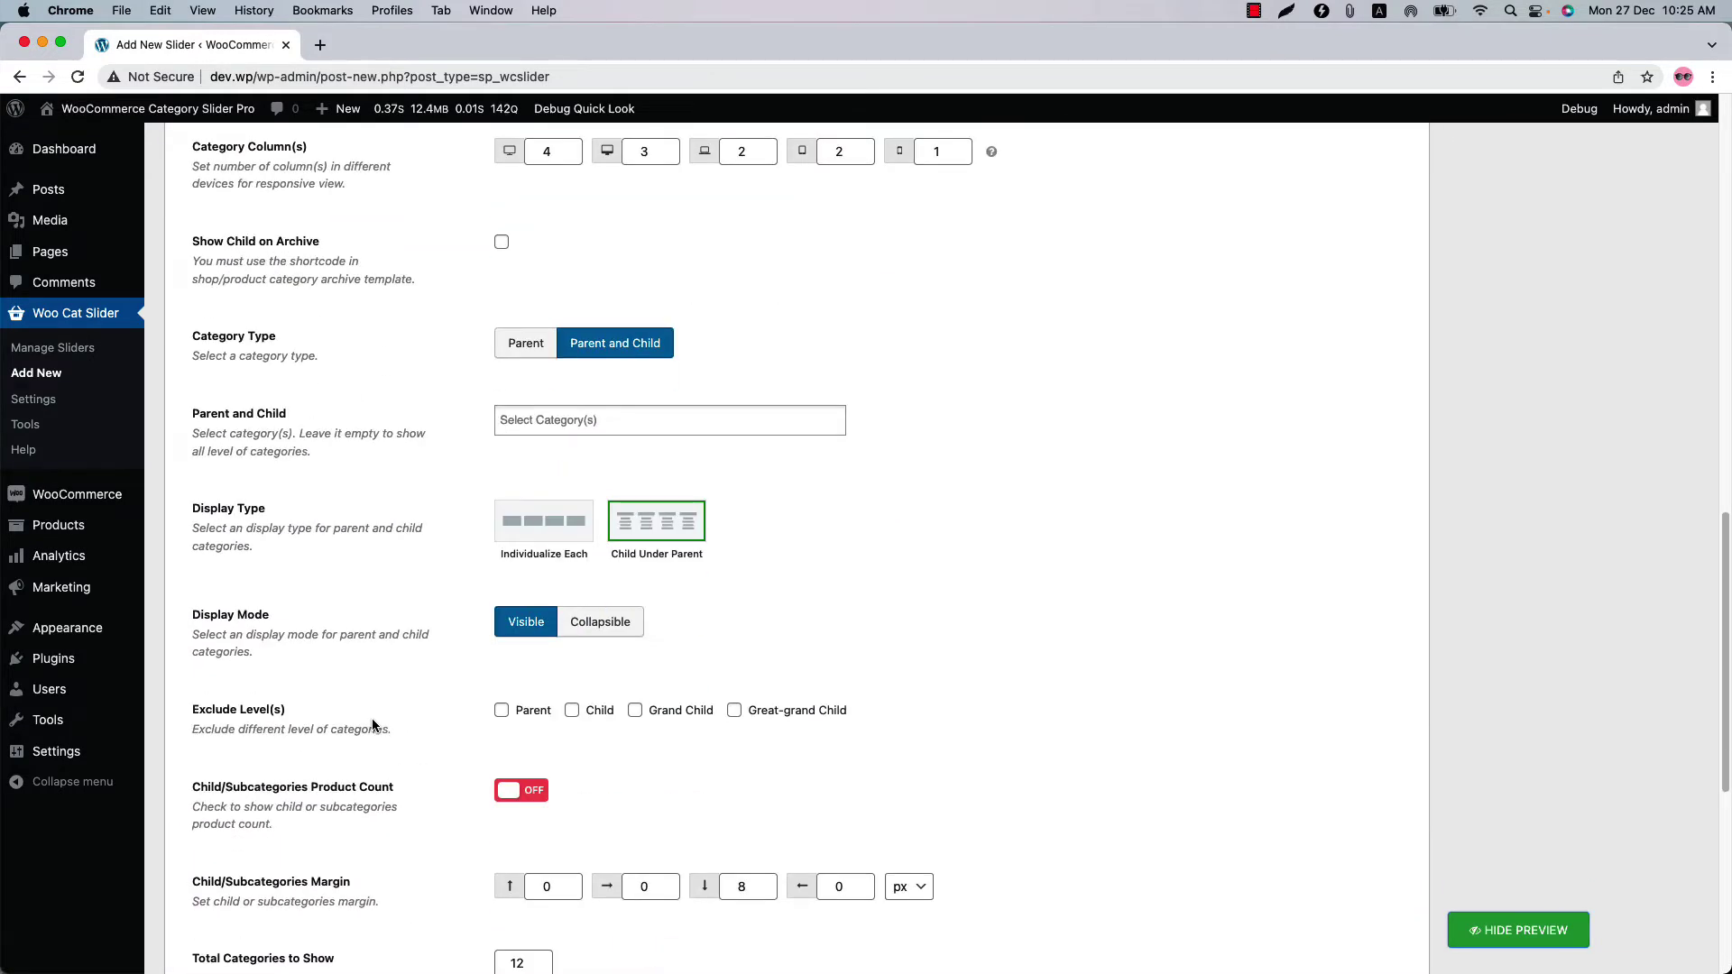
pyautogui.scroll(-5, 372, 725)
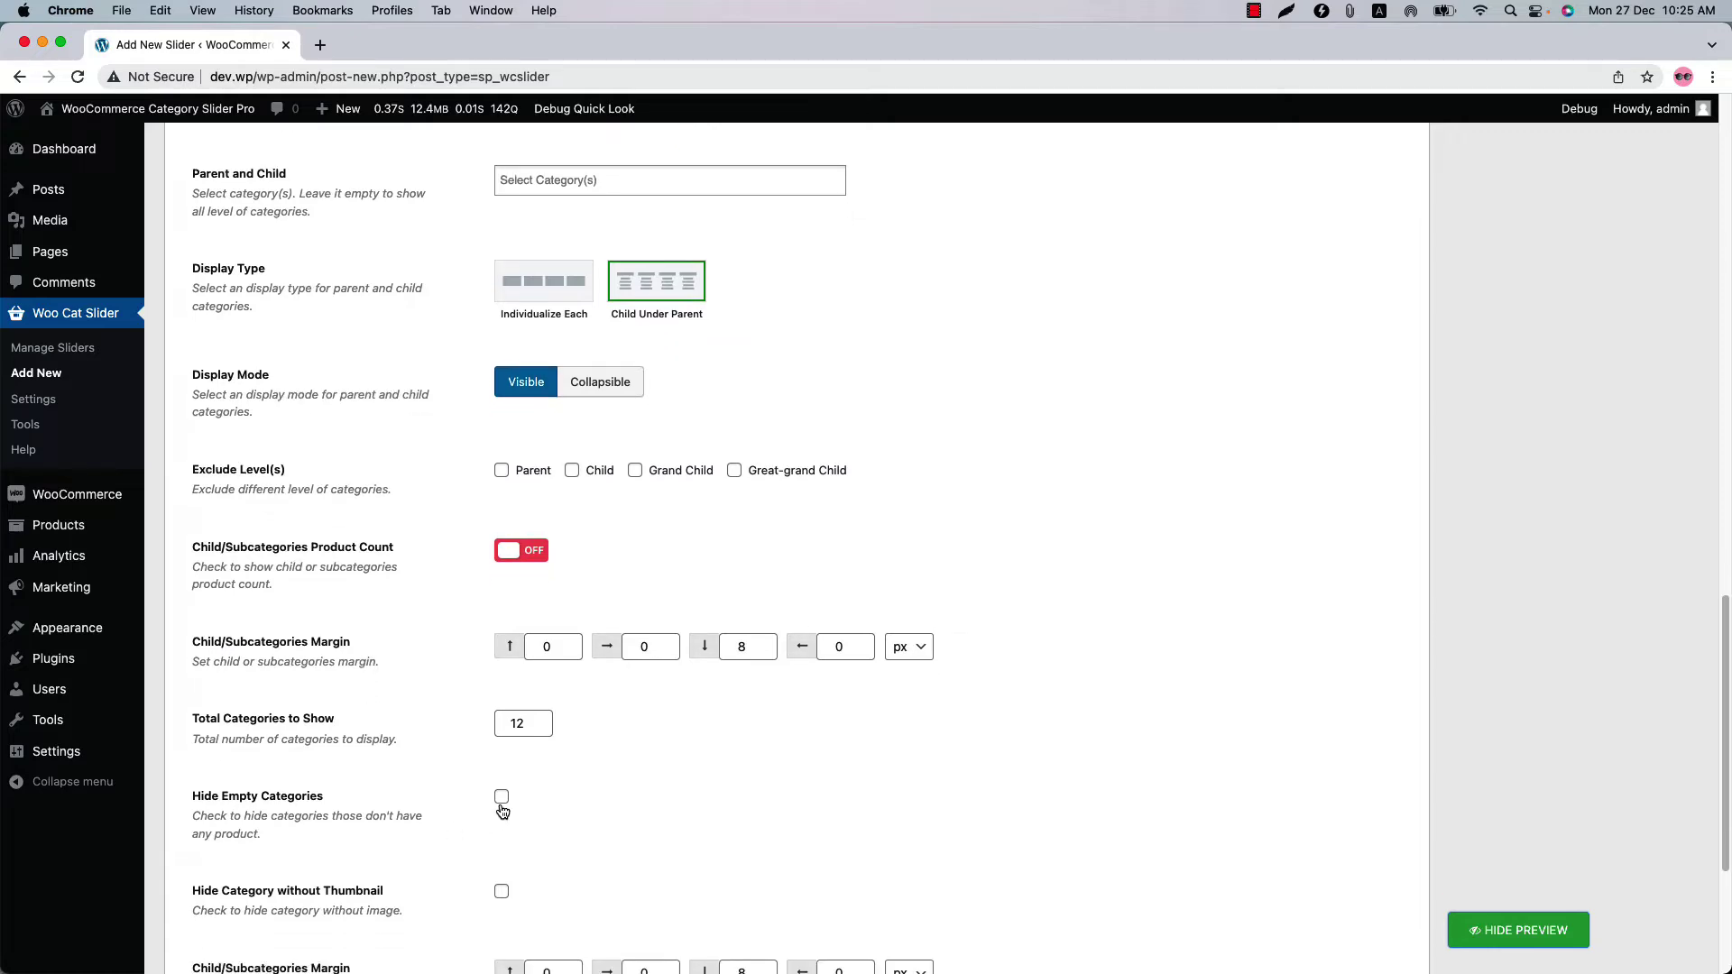
pyautogui.click(502, 798)
pyautogui.scroll(-2, 1443, 915)
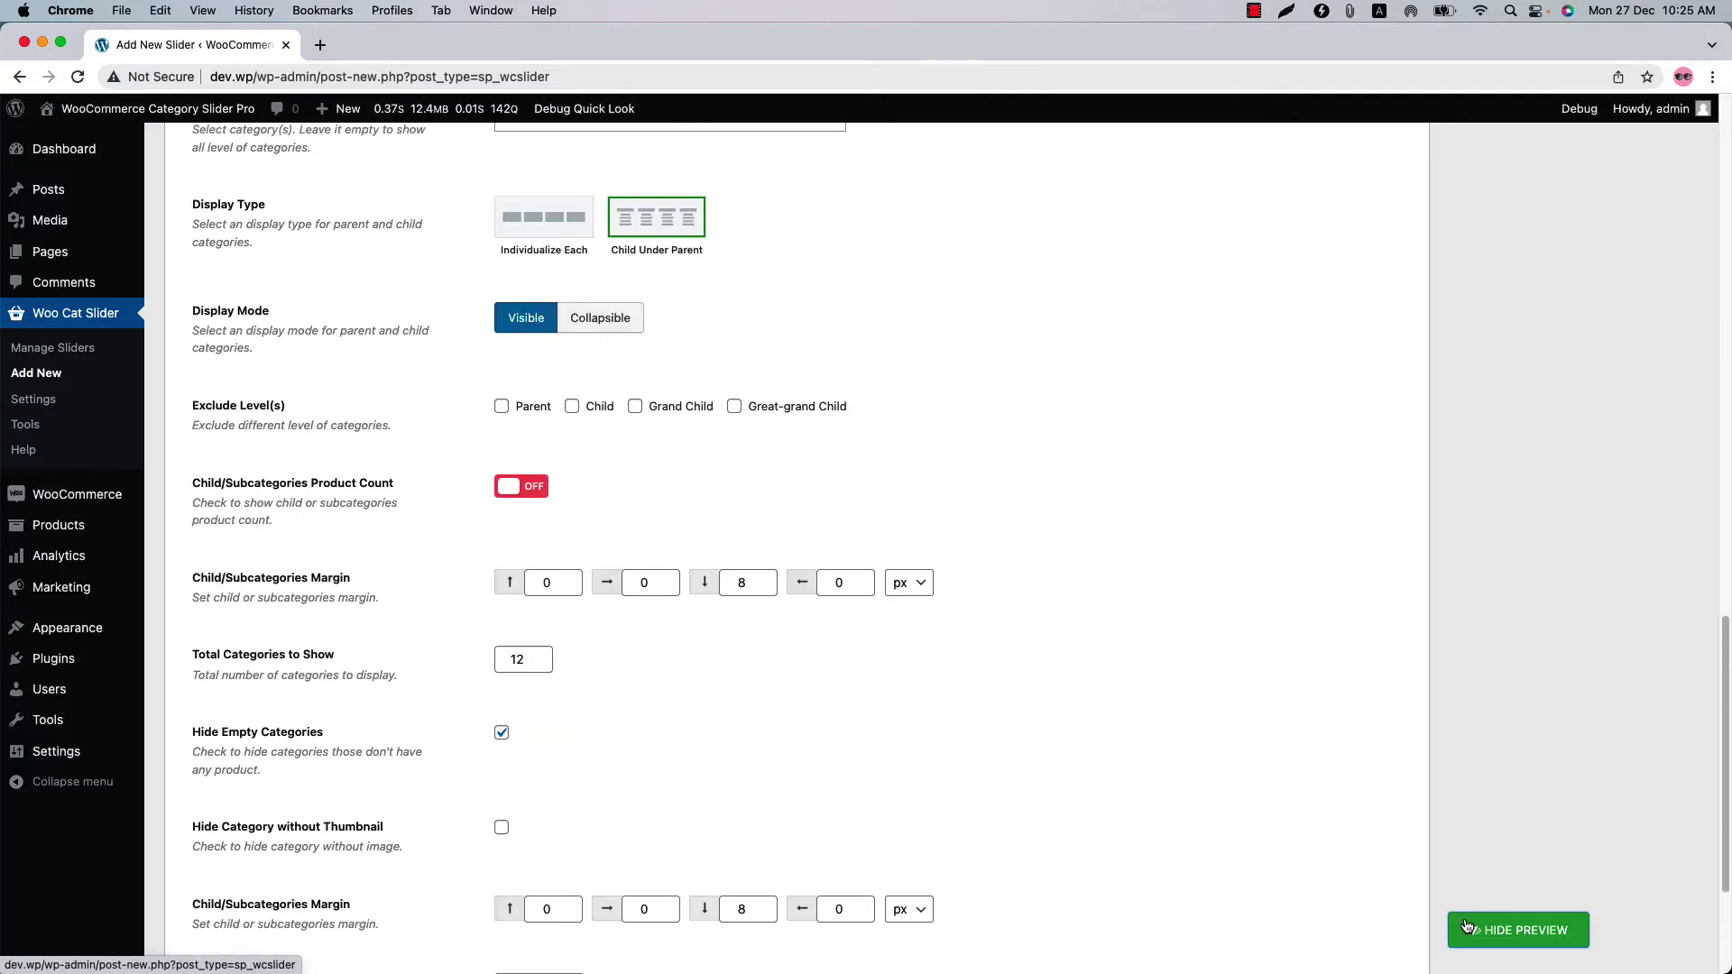
pyautogui.click(1465, 926)
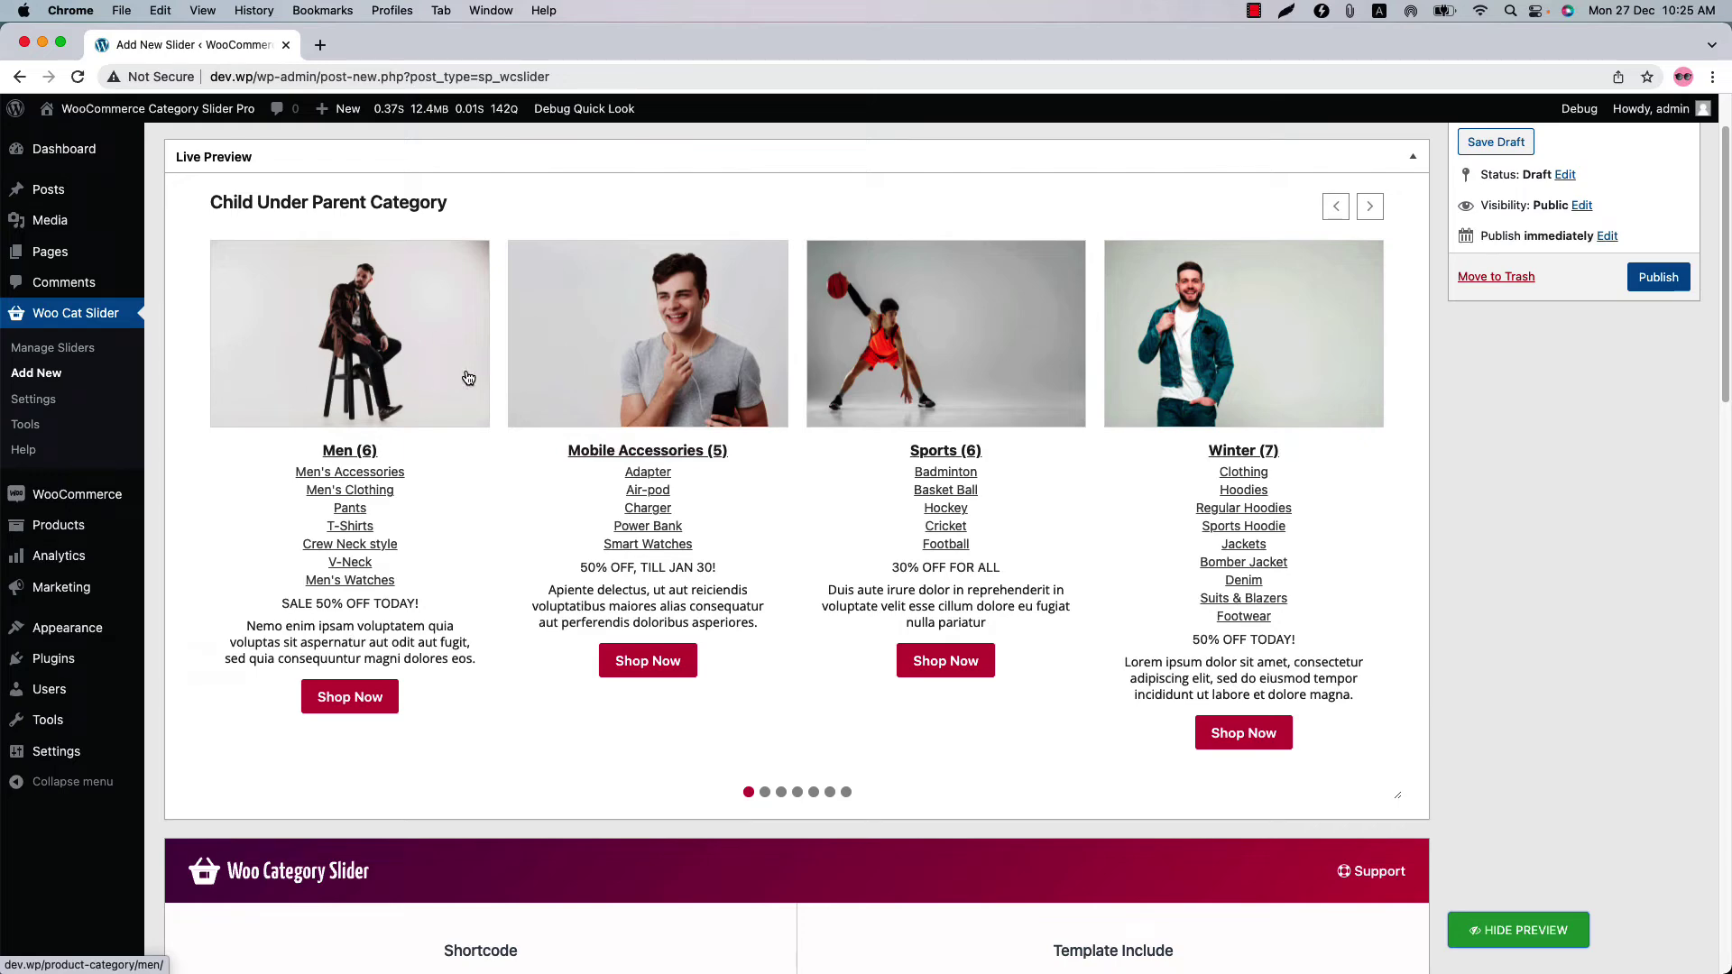
# Switch Display Mode to Collapsible and test expanding Men's Clothing in the refreshed preview
pyautogui.scroll(-15, 468, 377)
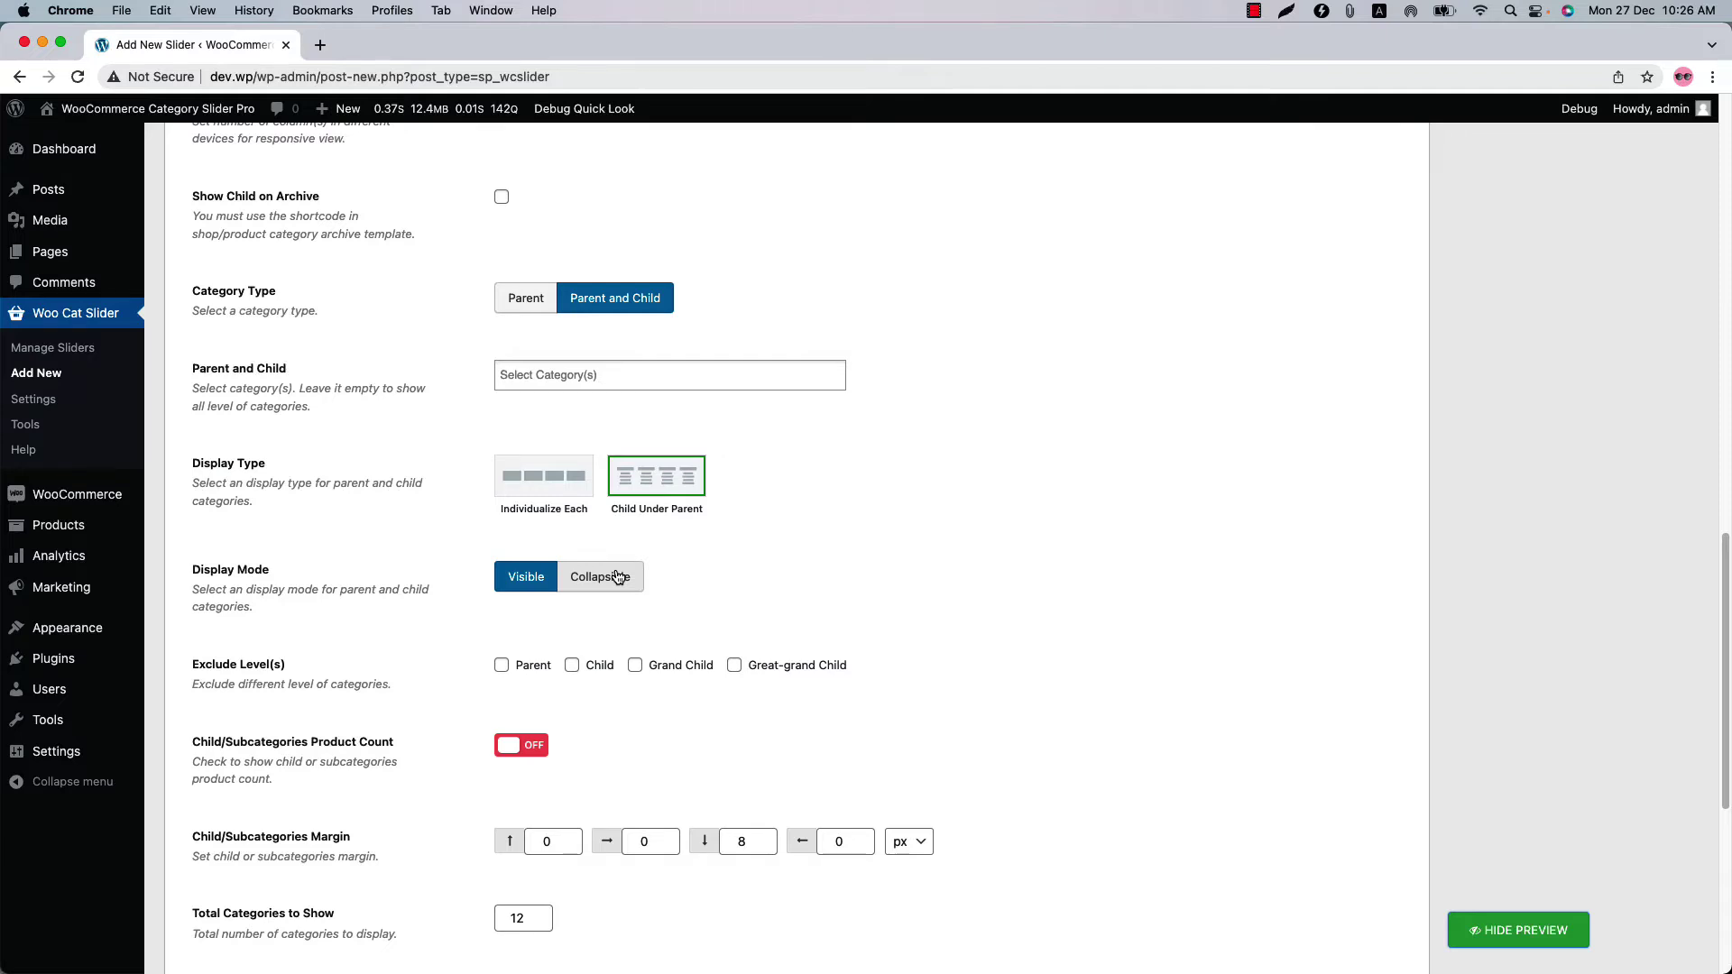
pyautogui.click(604, 578)
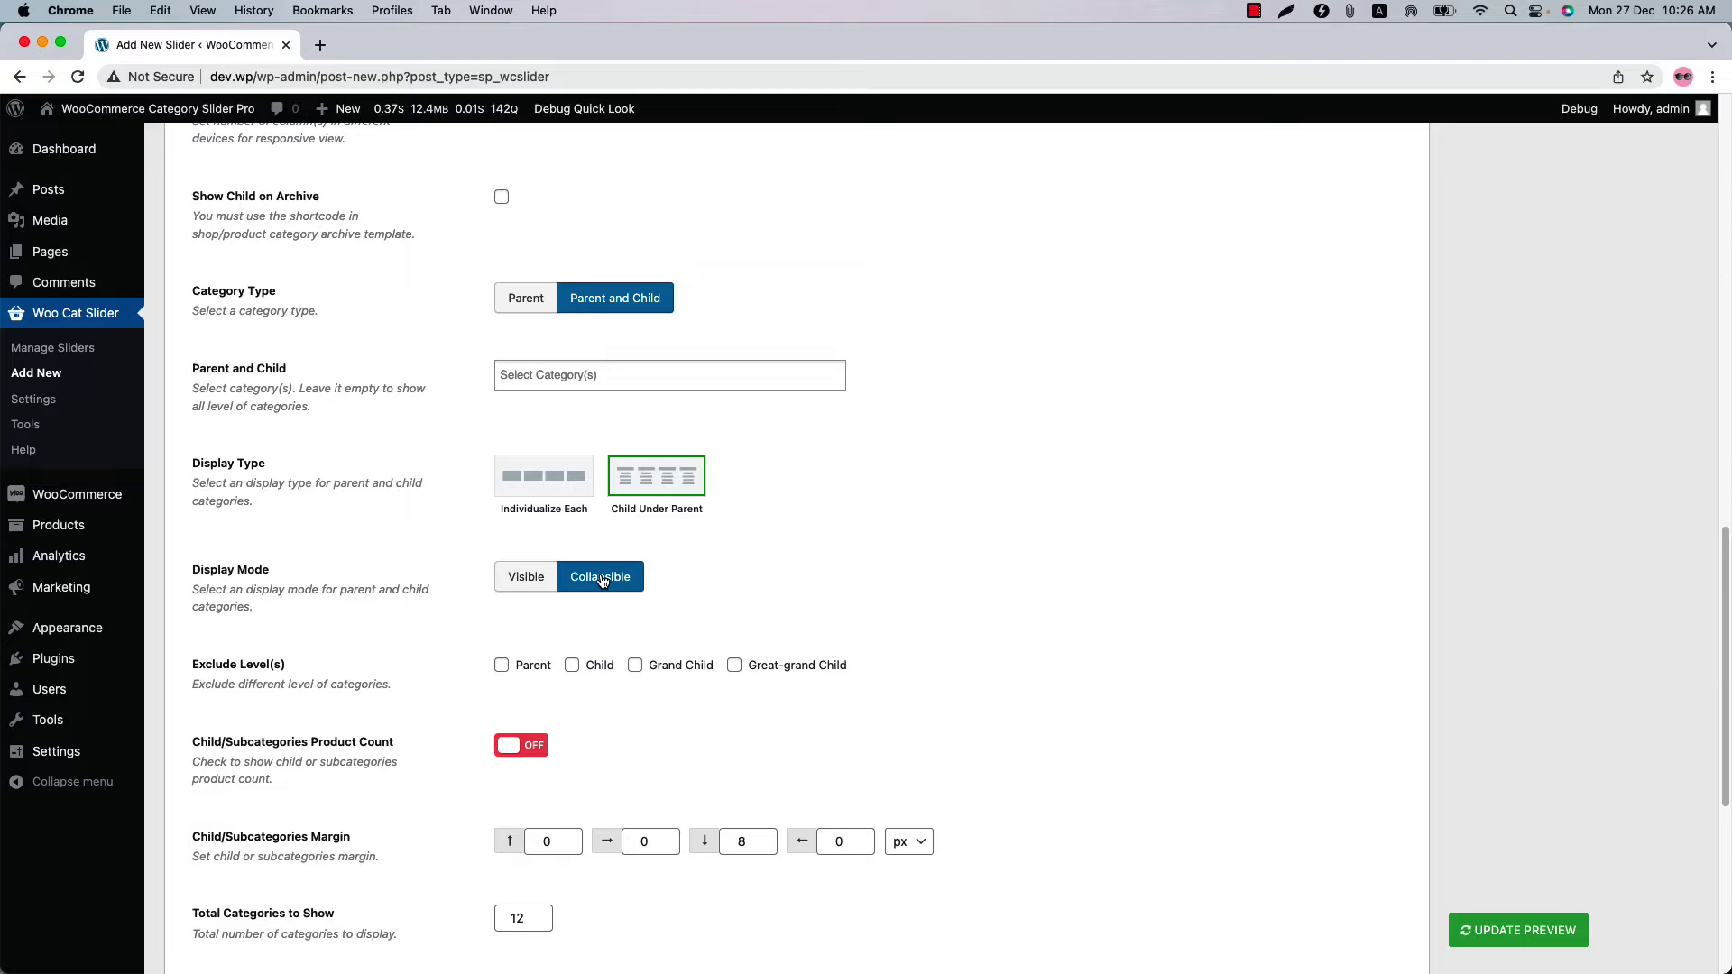
pyautogui.click(1518, 929)
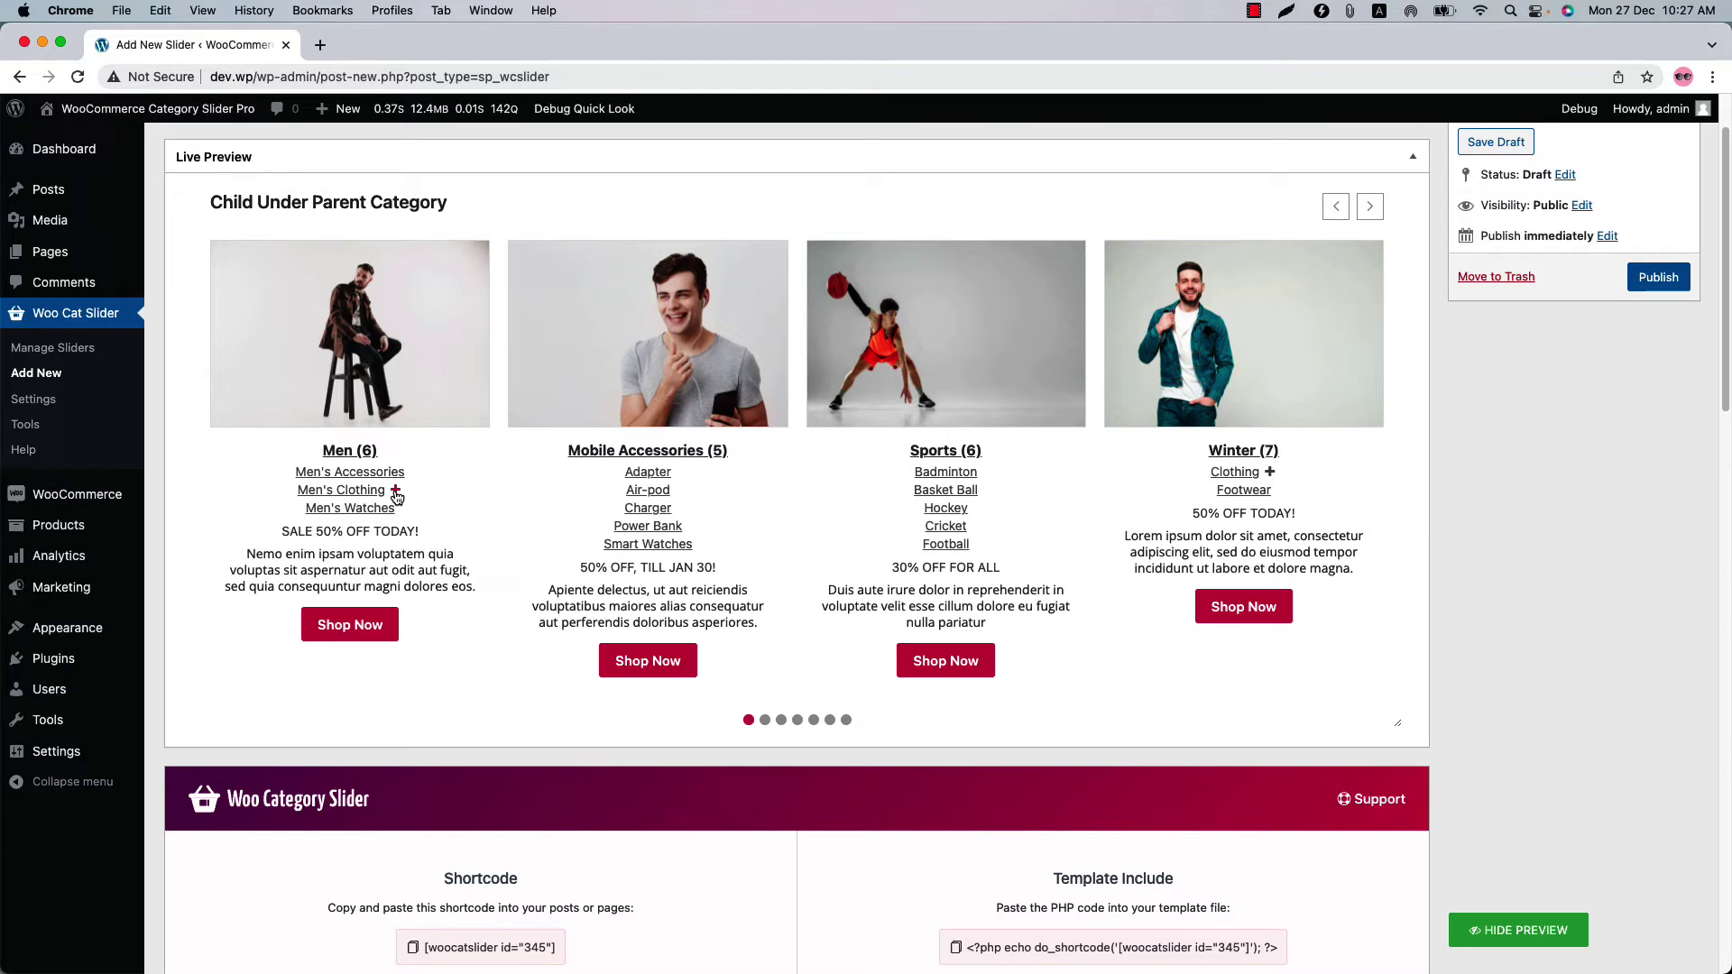
pyautogui.click(396, 493)
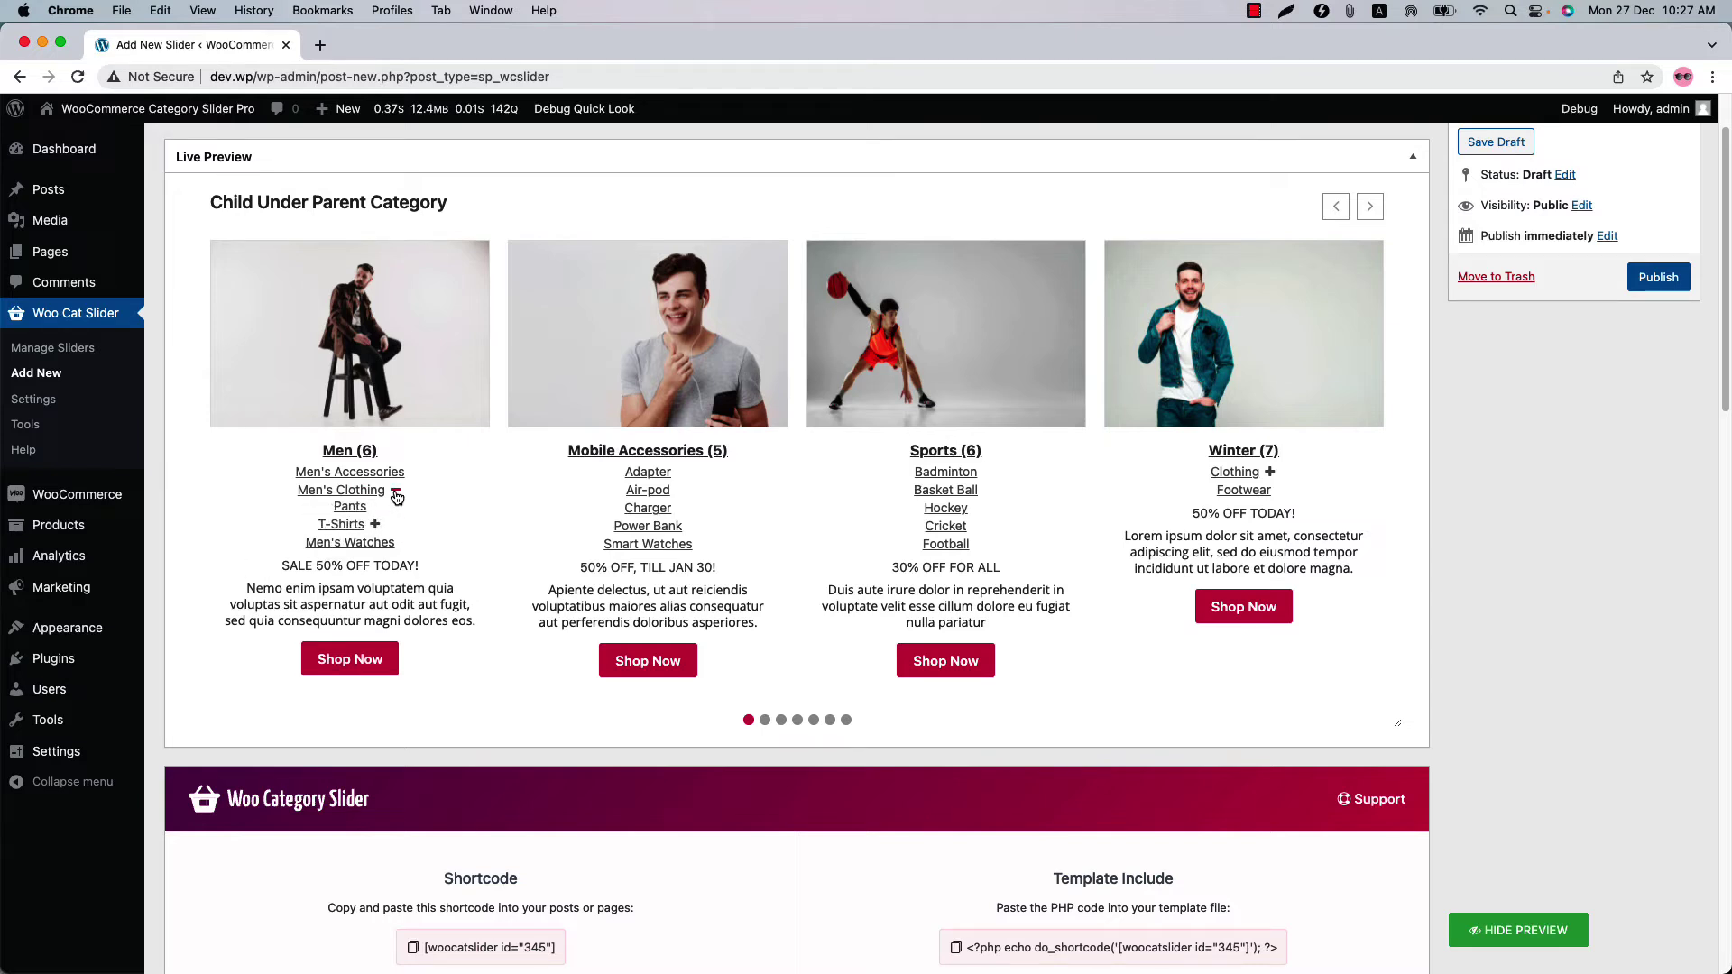
pyautogui.click(396, 494)
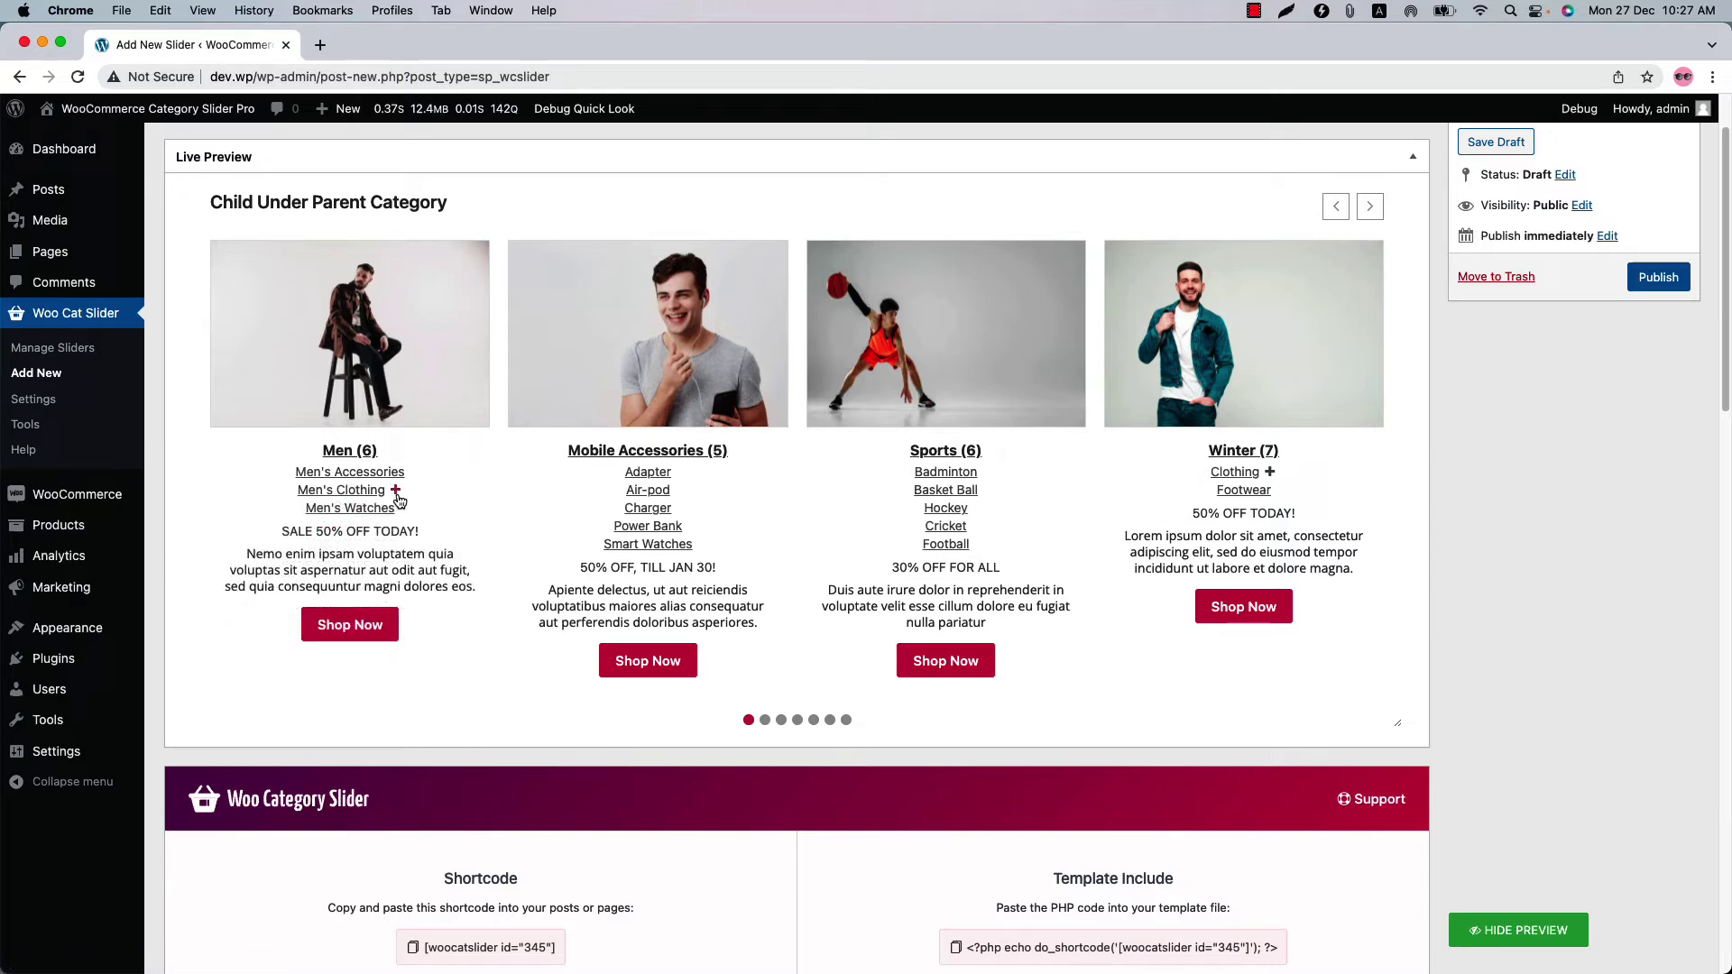
pyautogui.scroll(-15, 396, 498)
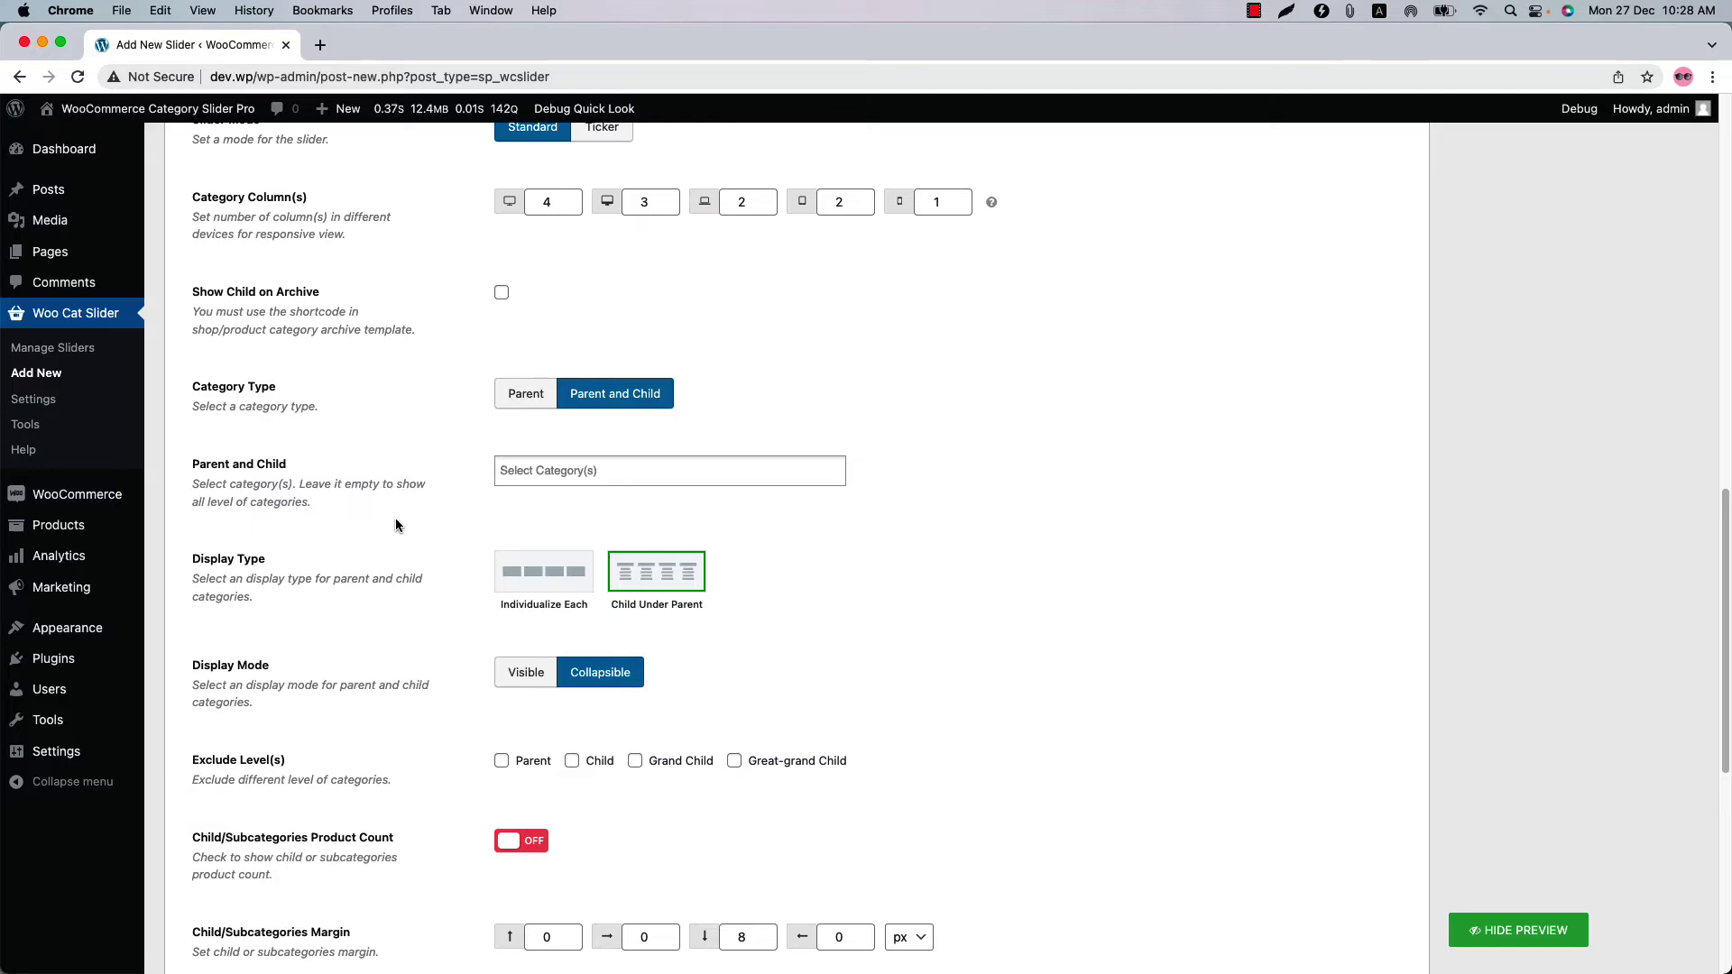
# Restore Visible display mode, exclude the Great-grand Child level, and refresh the preview
pyautogui.click(526, 676)
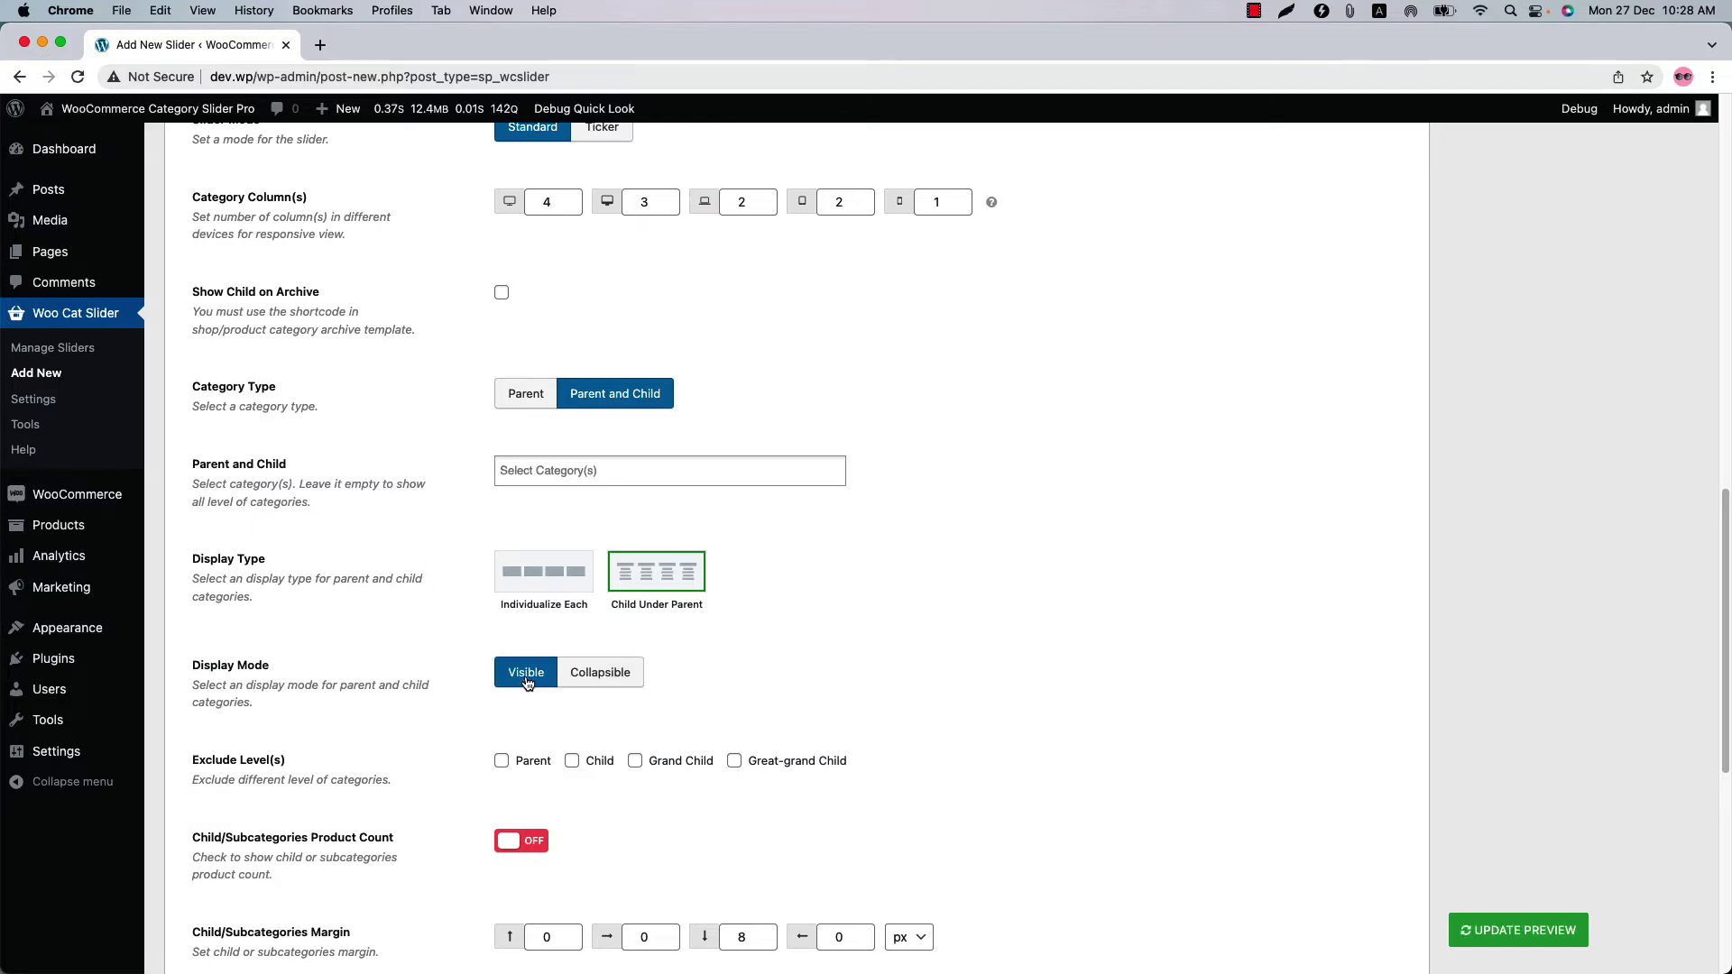
pyautogui.click(735, 765)
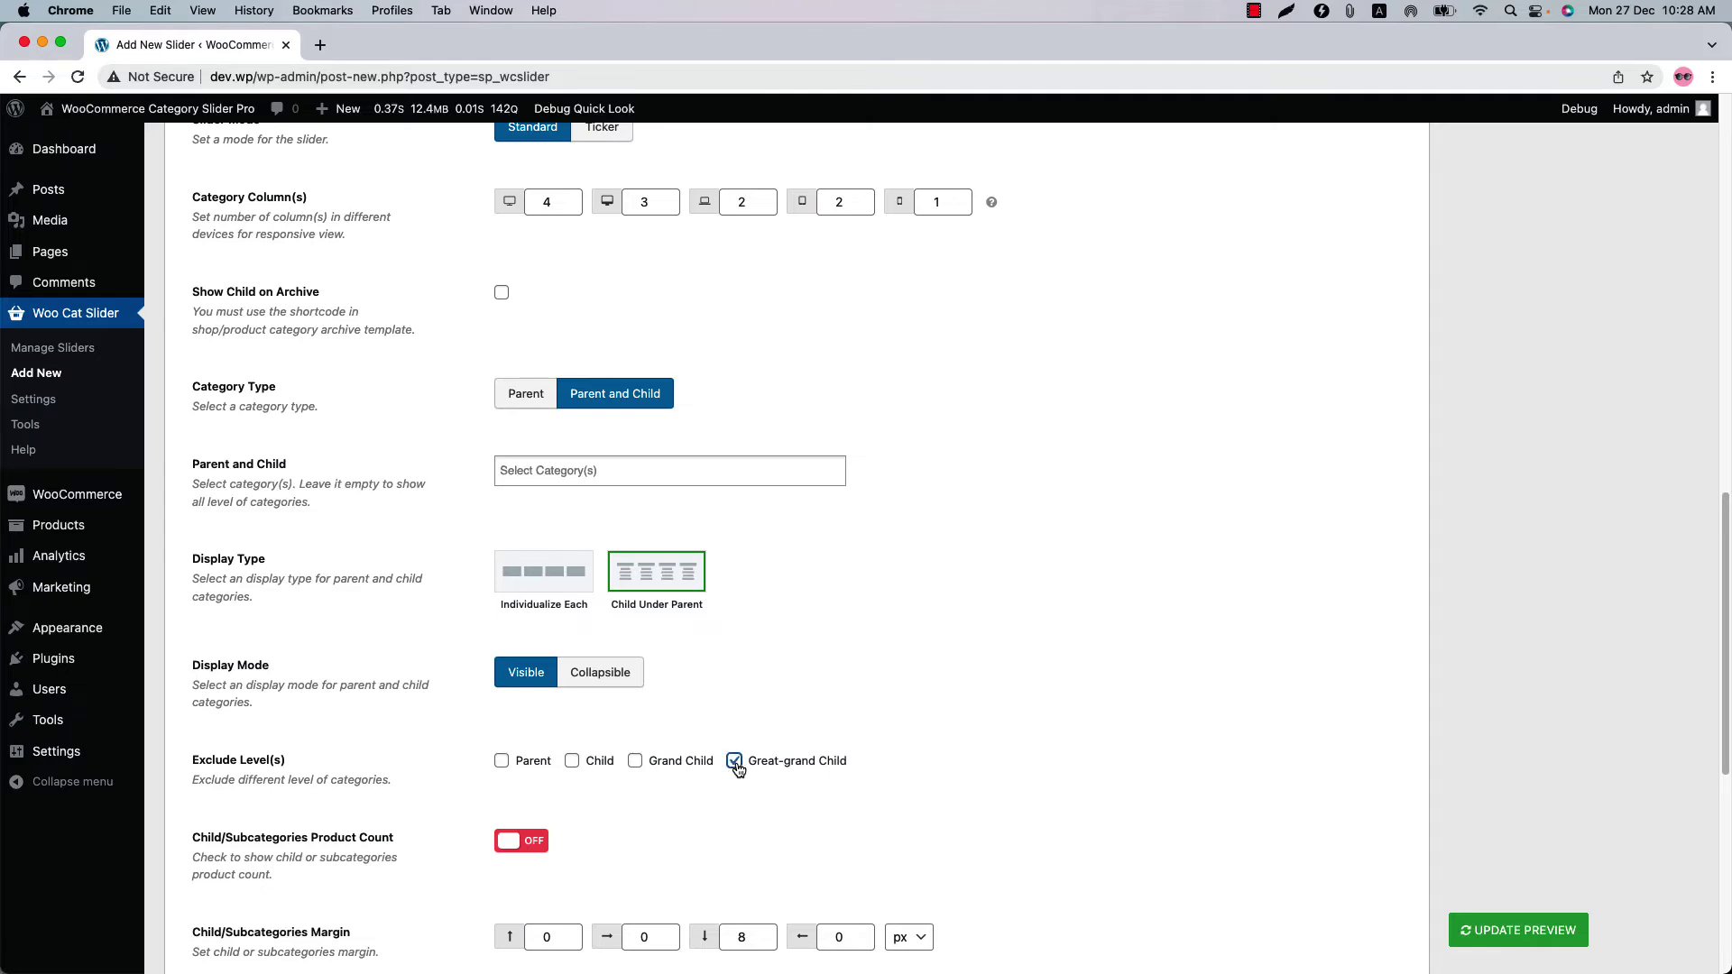
pyautogui.click(1525, 929)
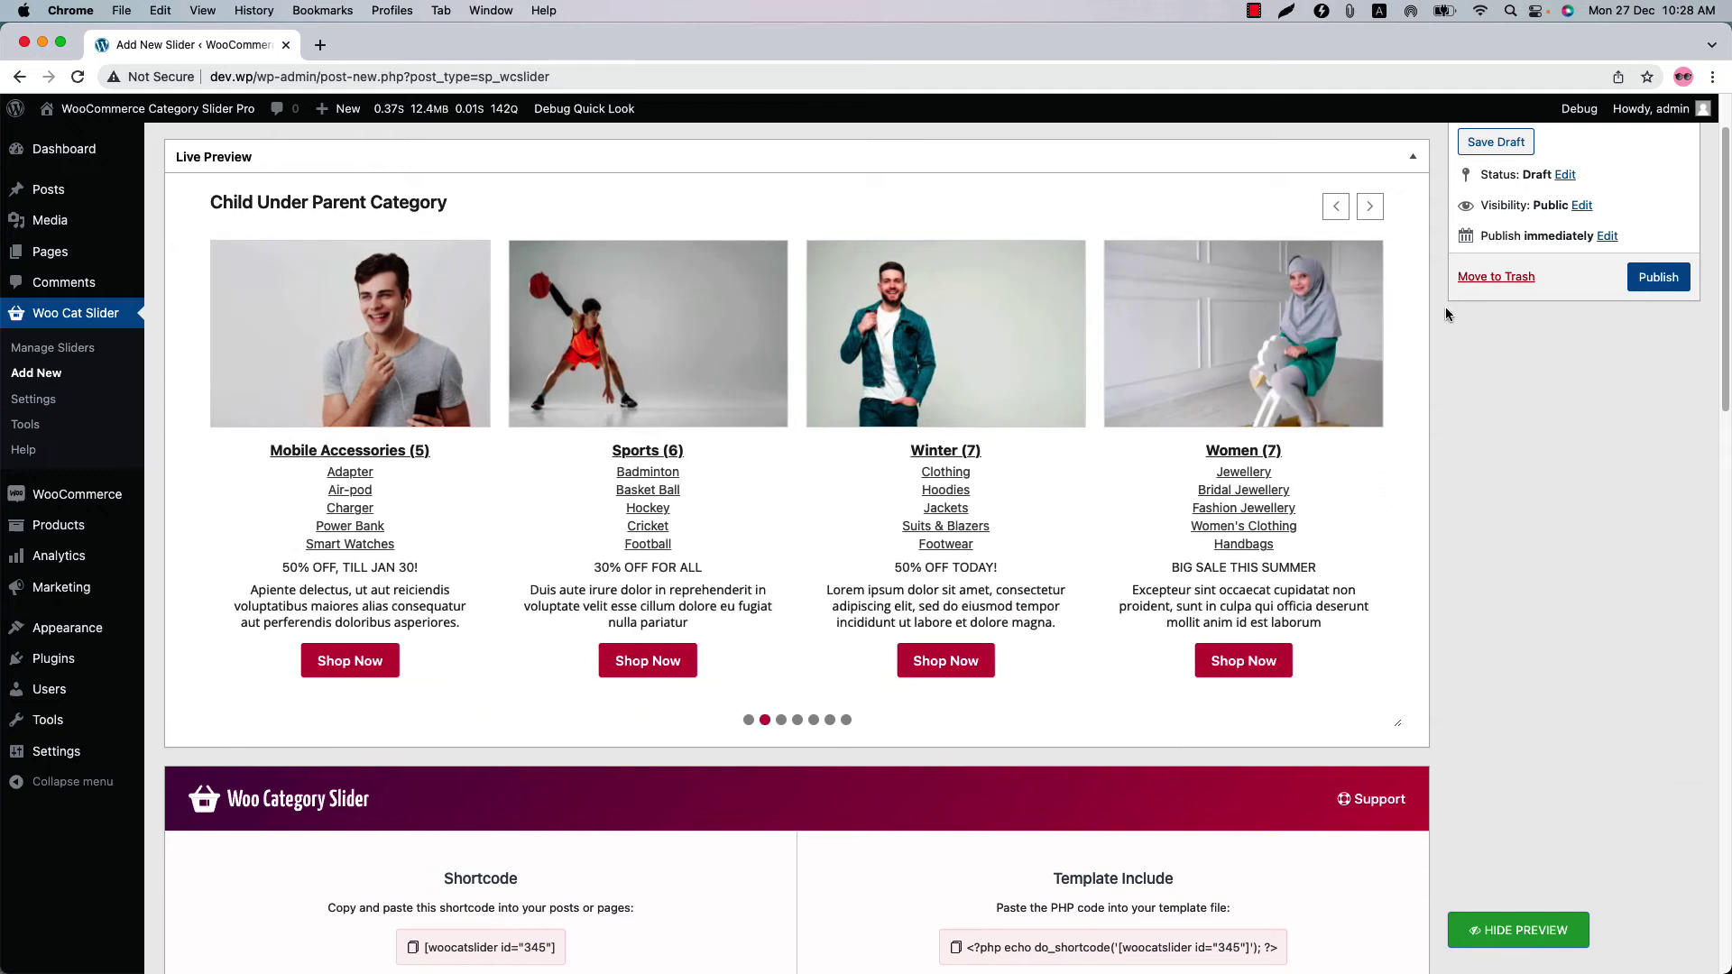
pyautogui.click(1336, 207)
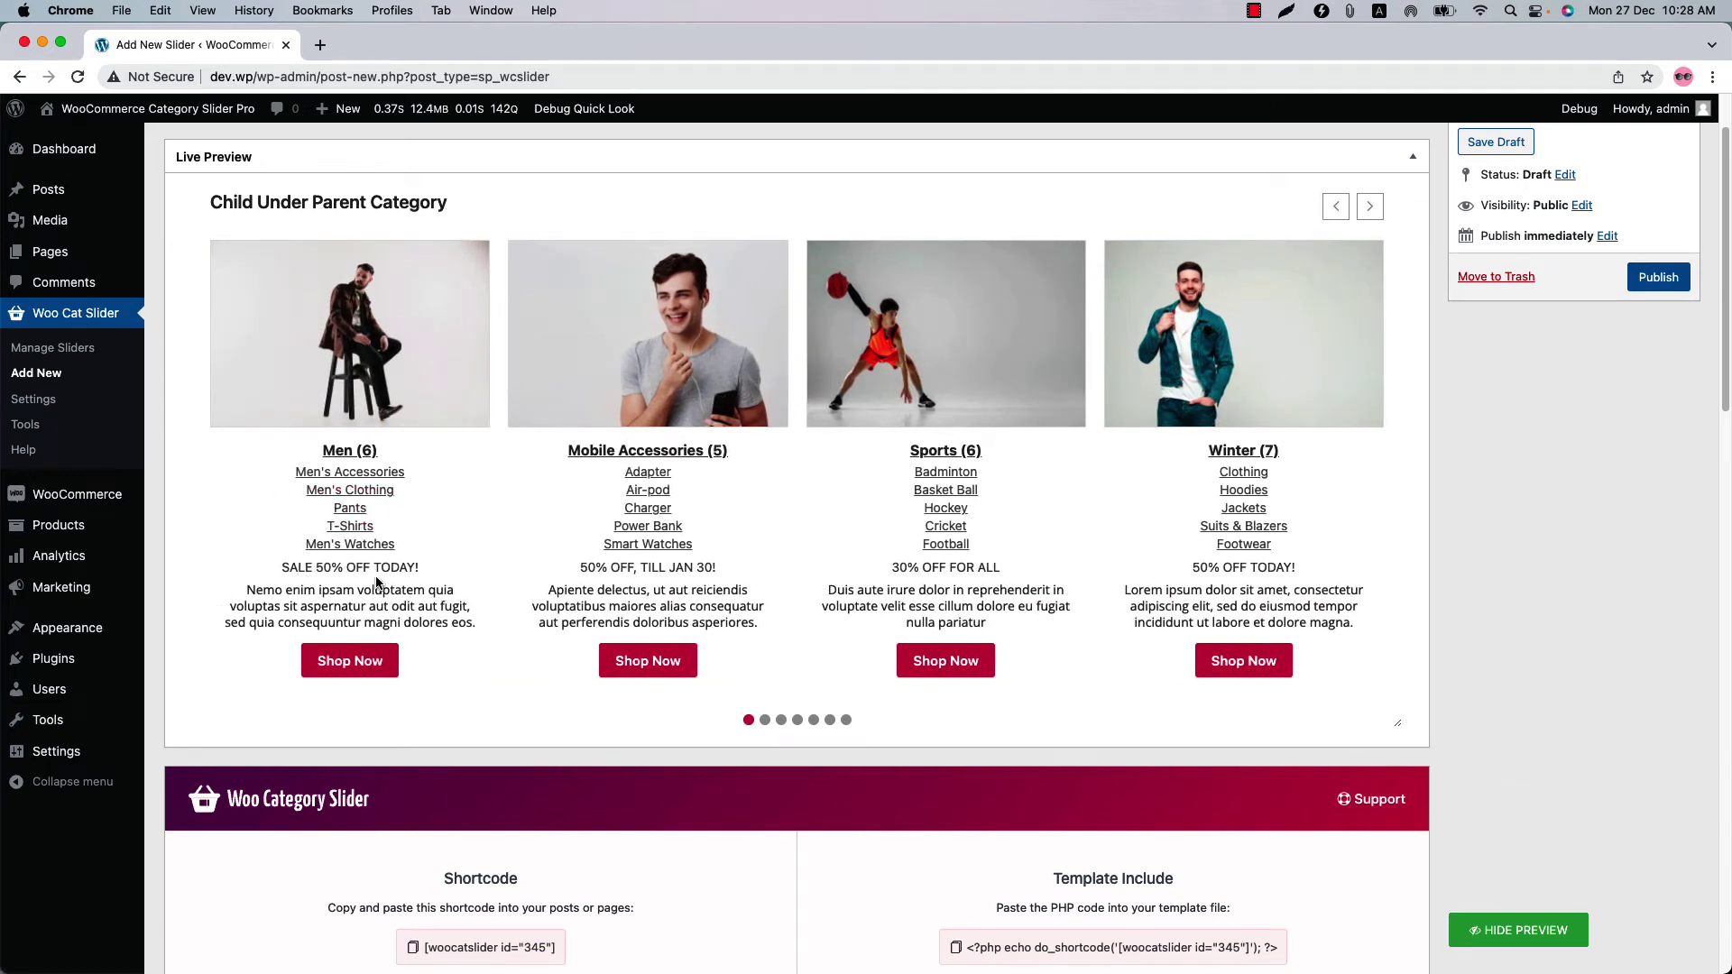
pyautogui.scroll(-10, 377, 582)
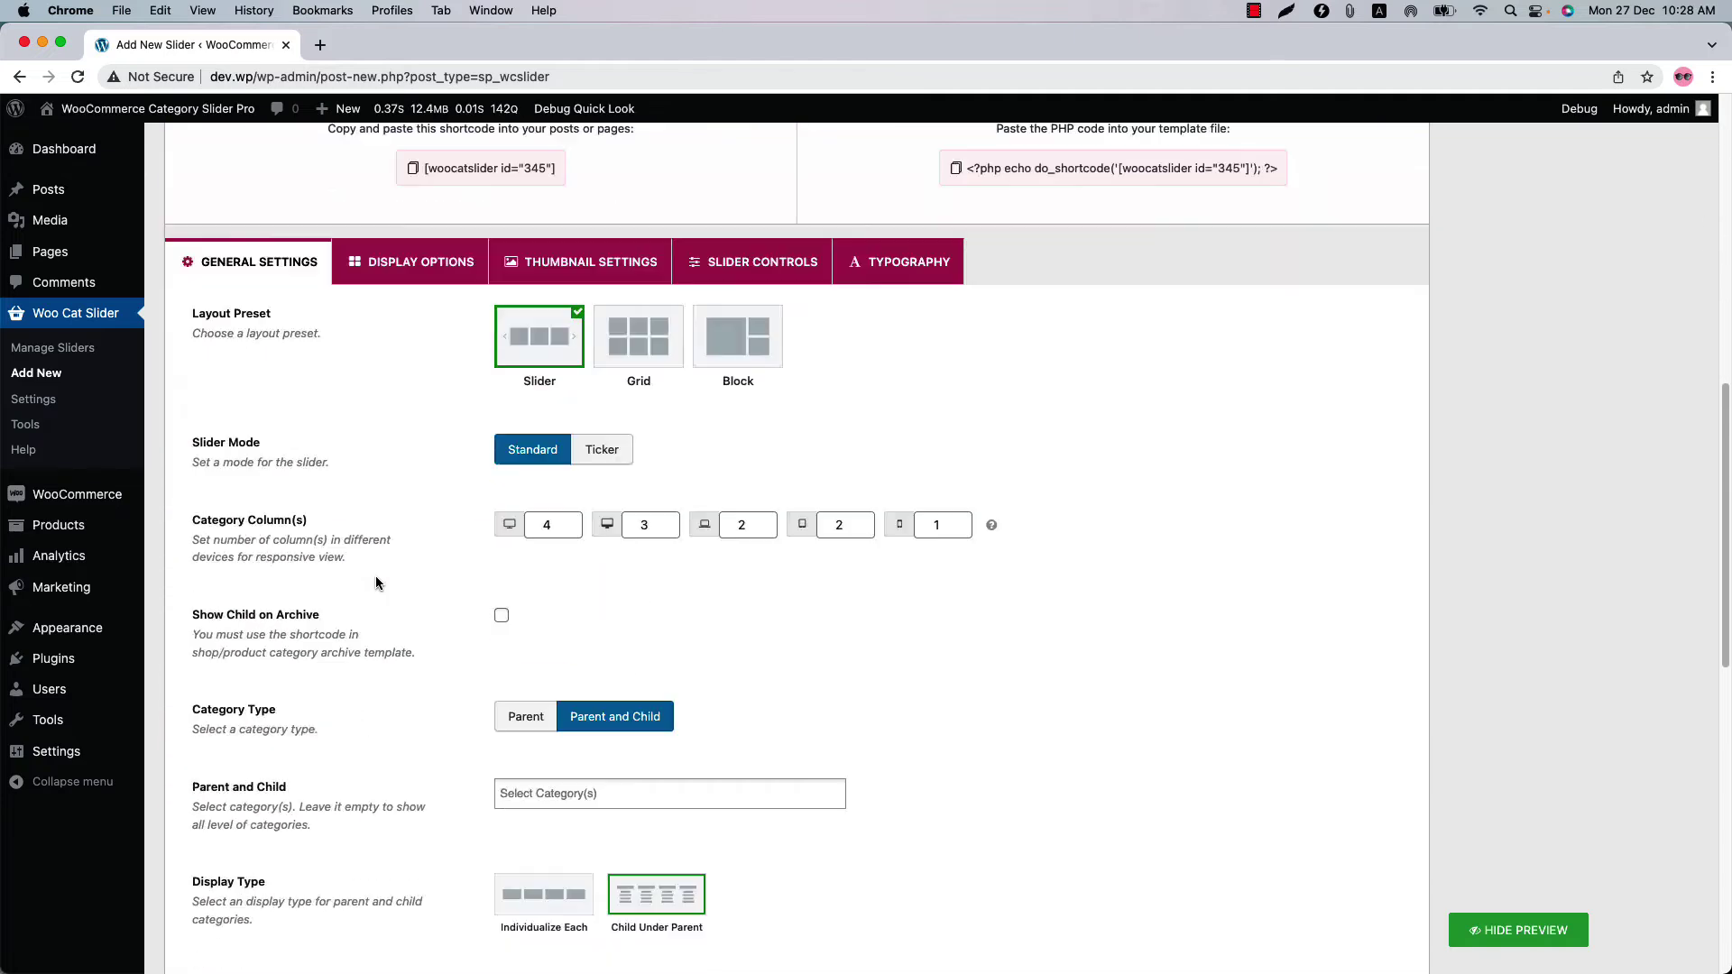
pyautogui.scroll(-3, 377, 582)
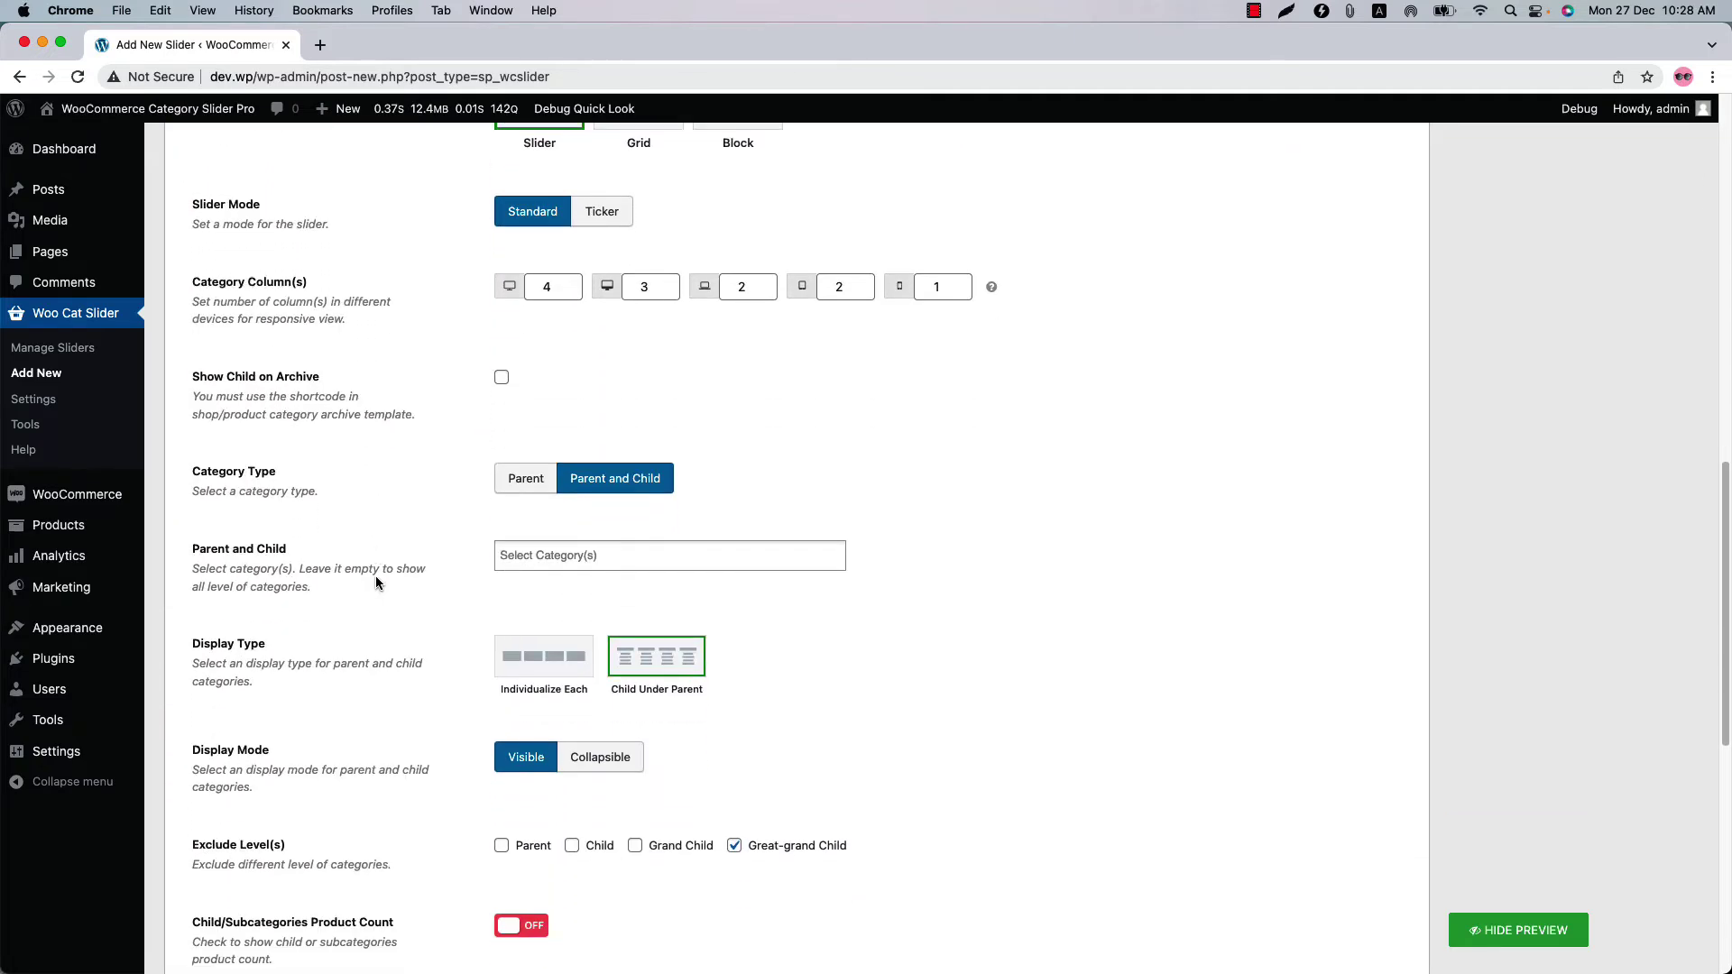
pyautogui.scroll(-5, 376, 576)
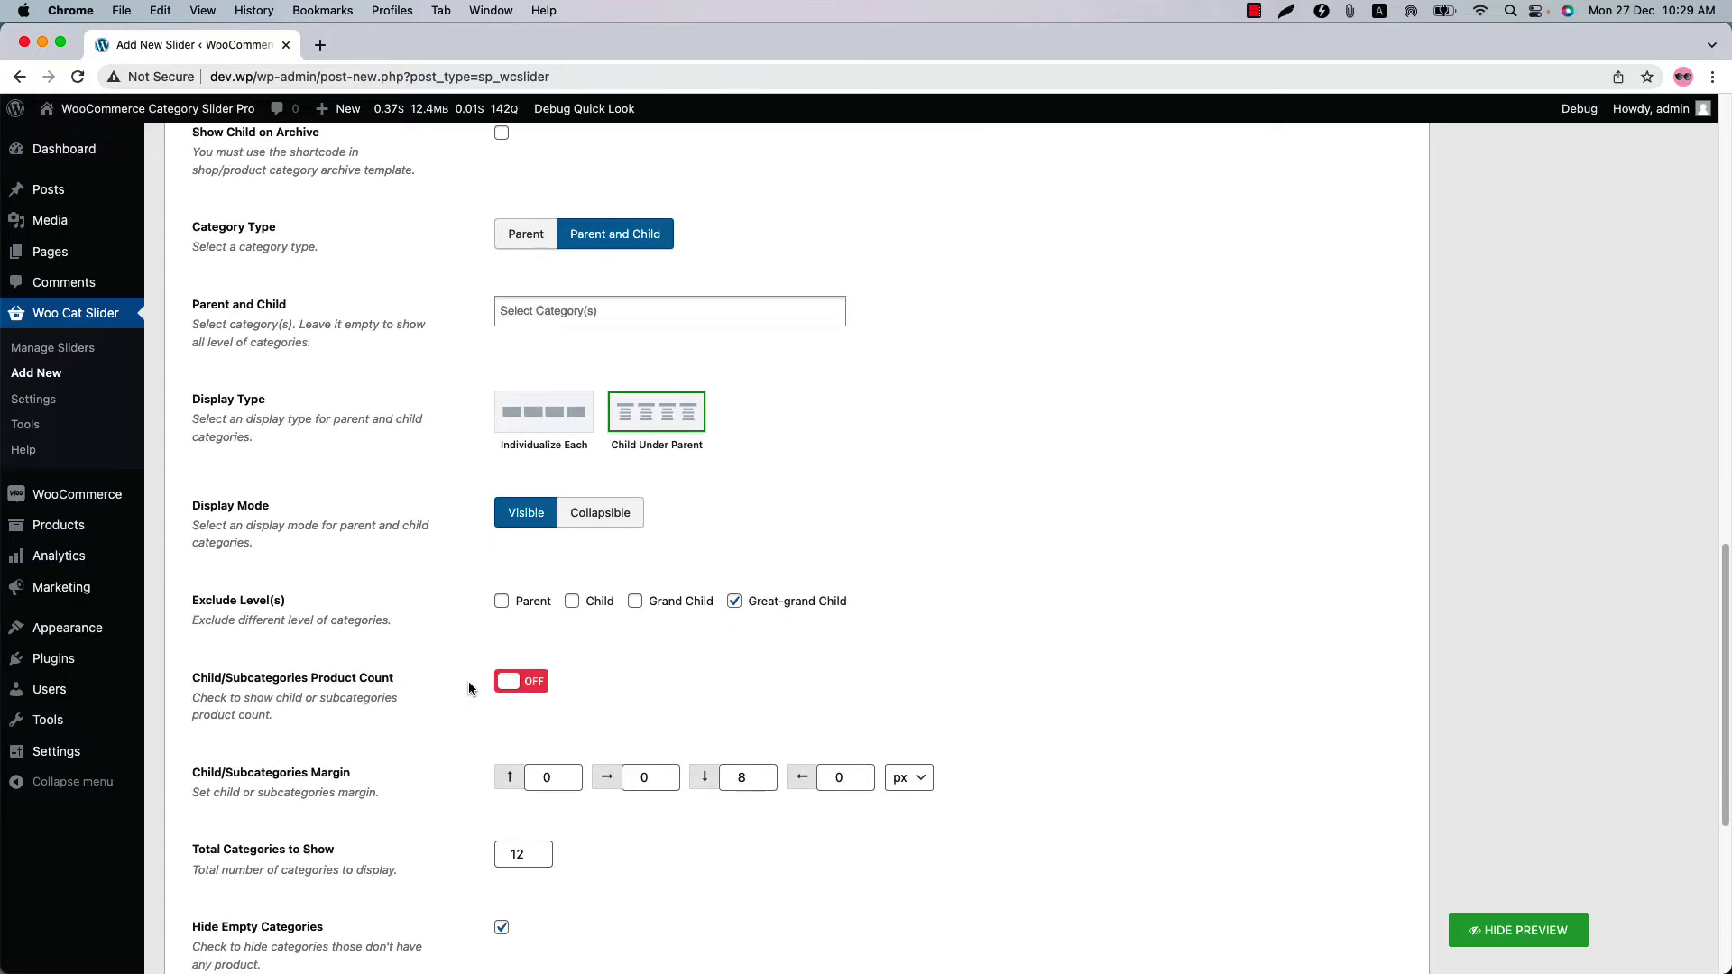
pyautogui.scroll(7, 537, 779)
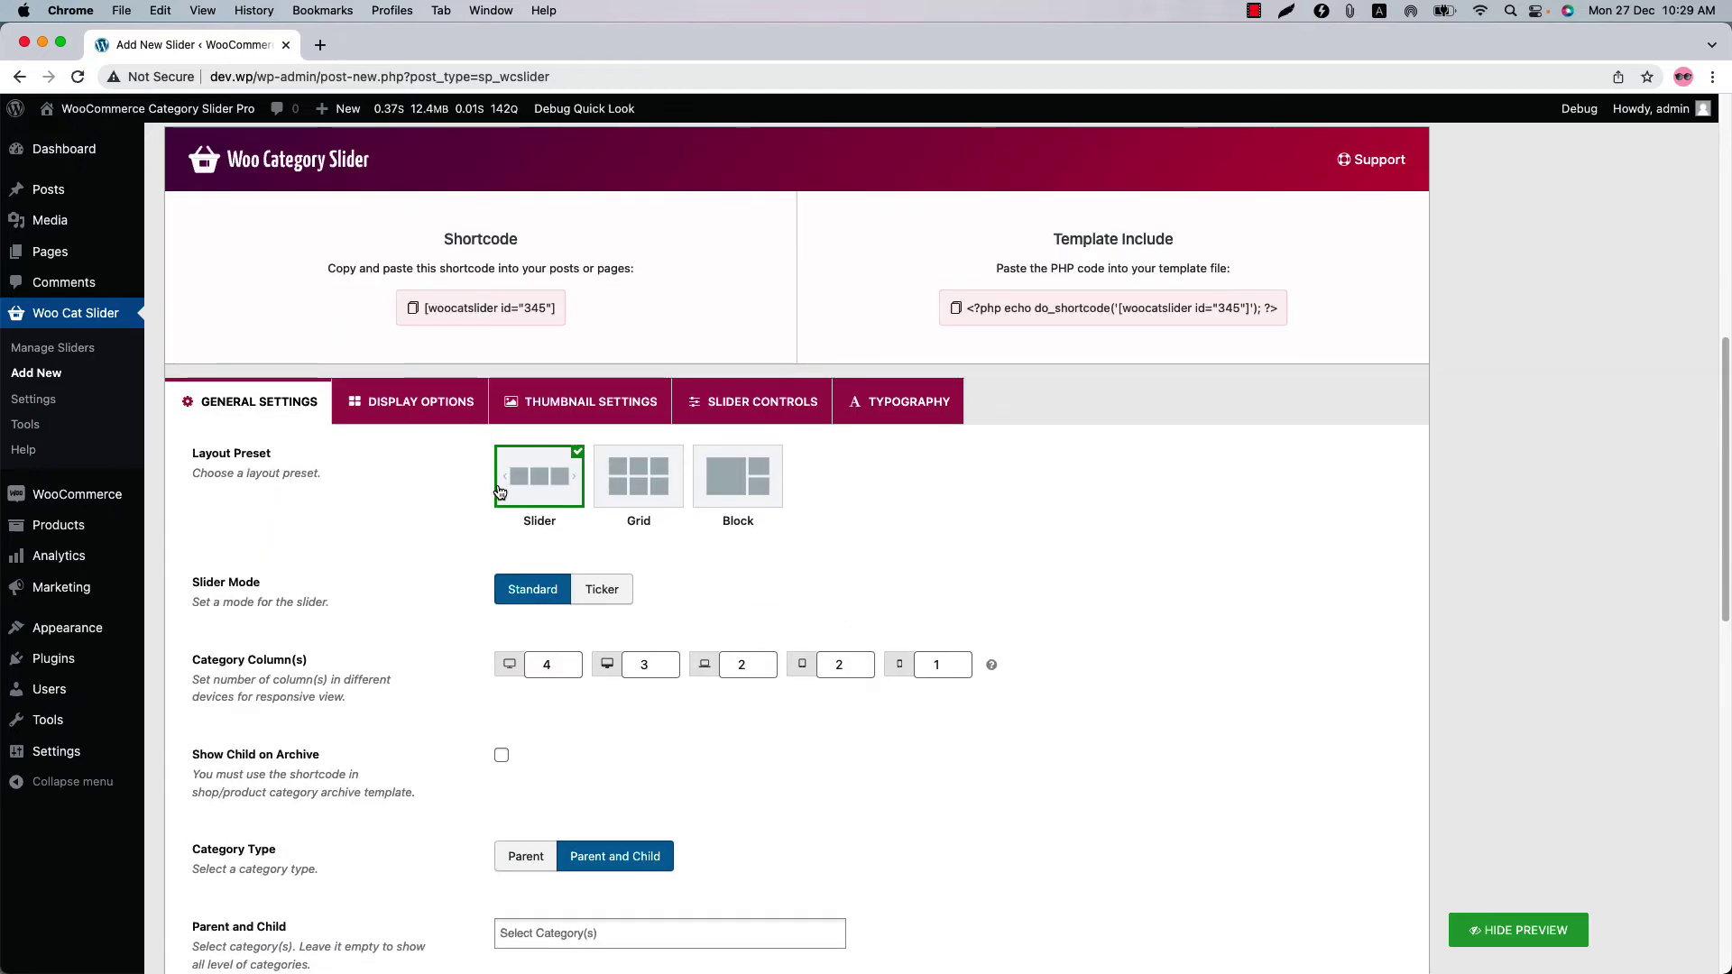
pyautogui.scroll(1, 629, 491)
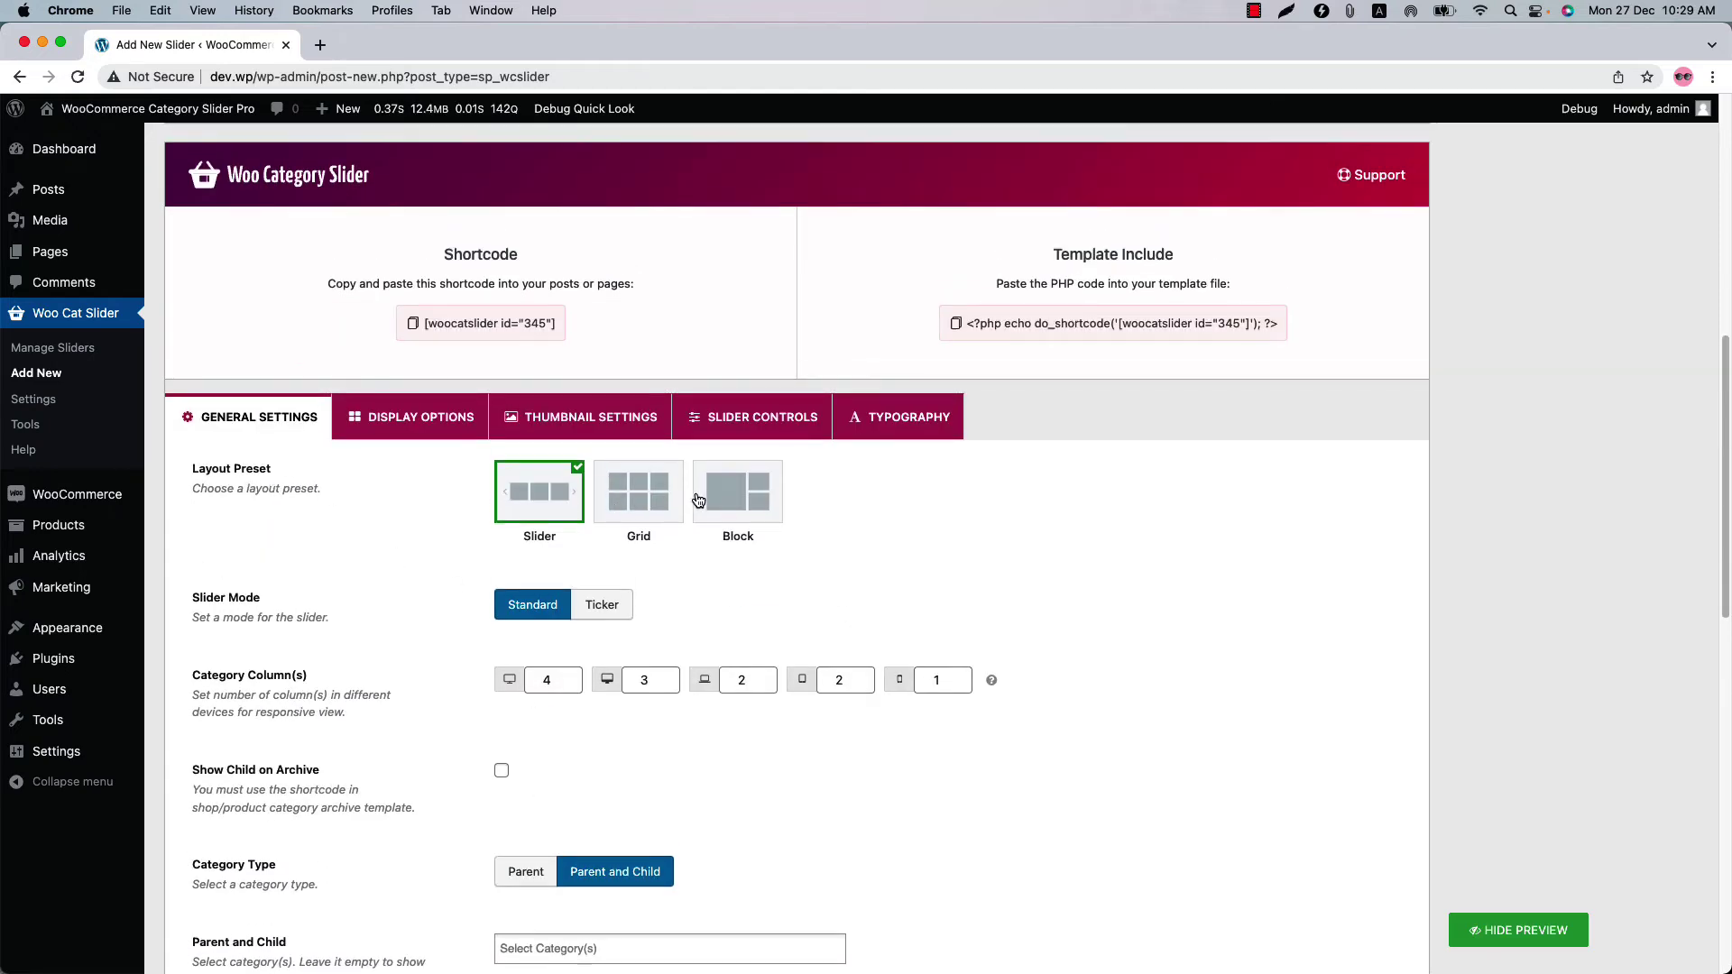
# In Display Options, set Product Count, Custom Text and Description to Hide
pyautogui.click(414, 414)
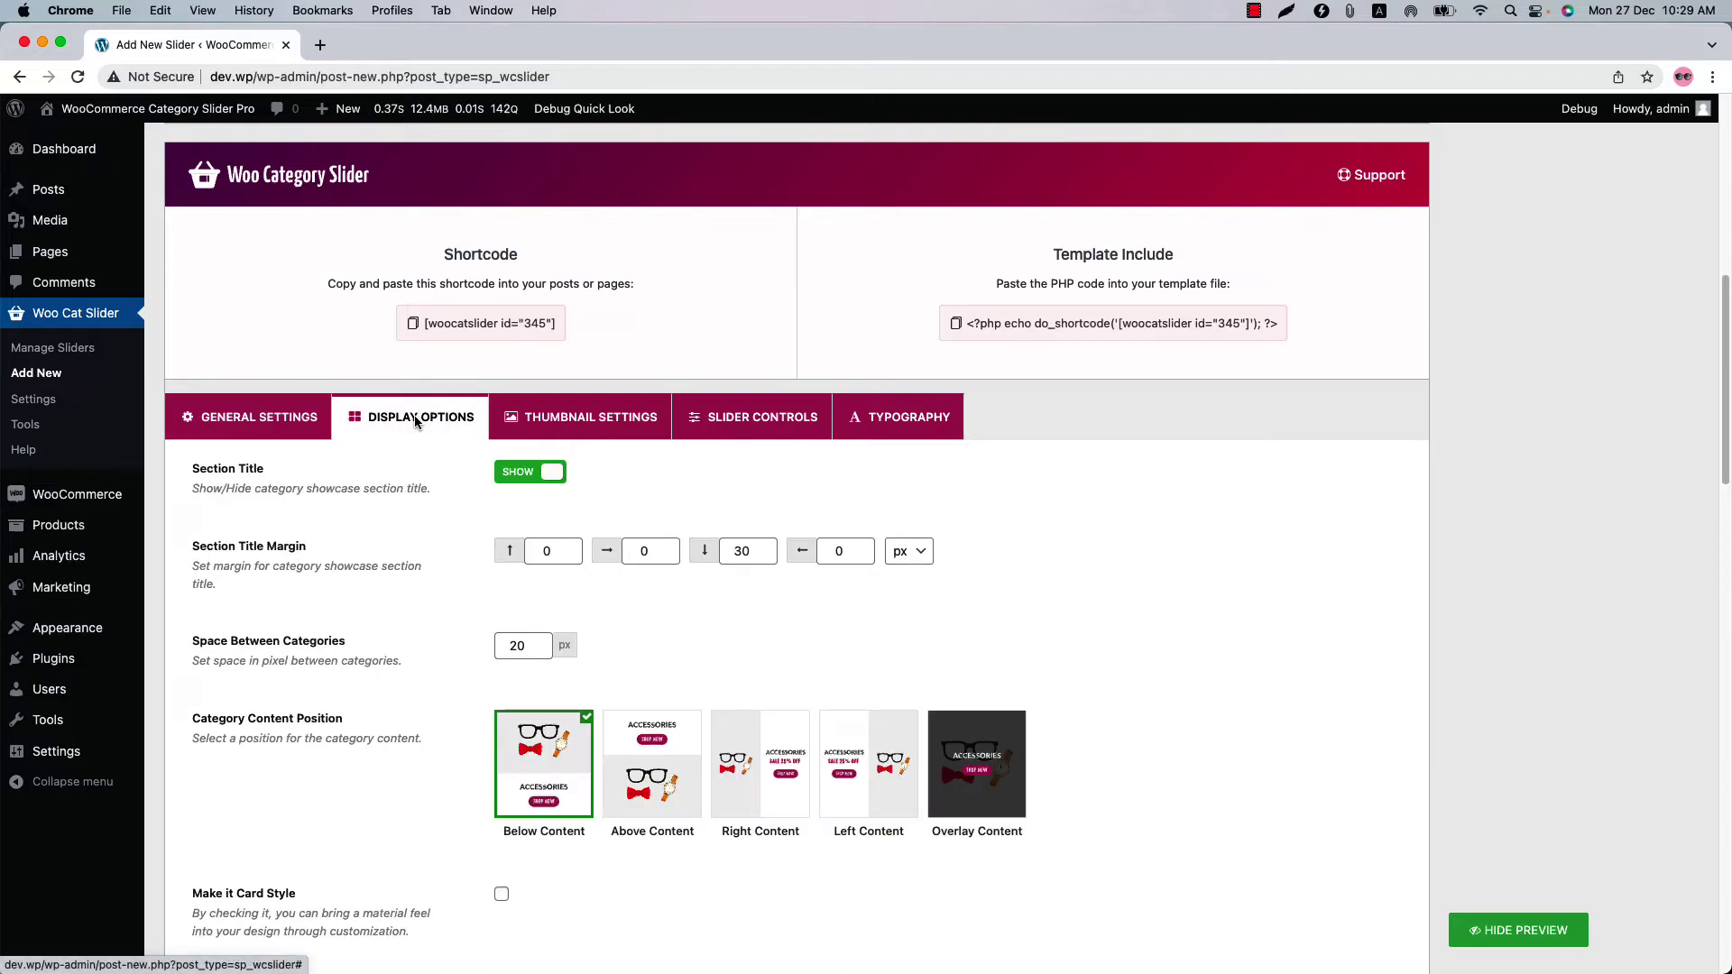
pyautogui.scroll(-3, 506, 743)
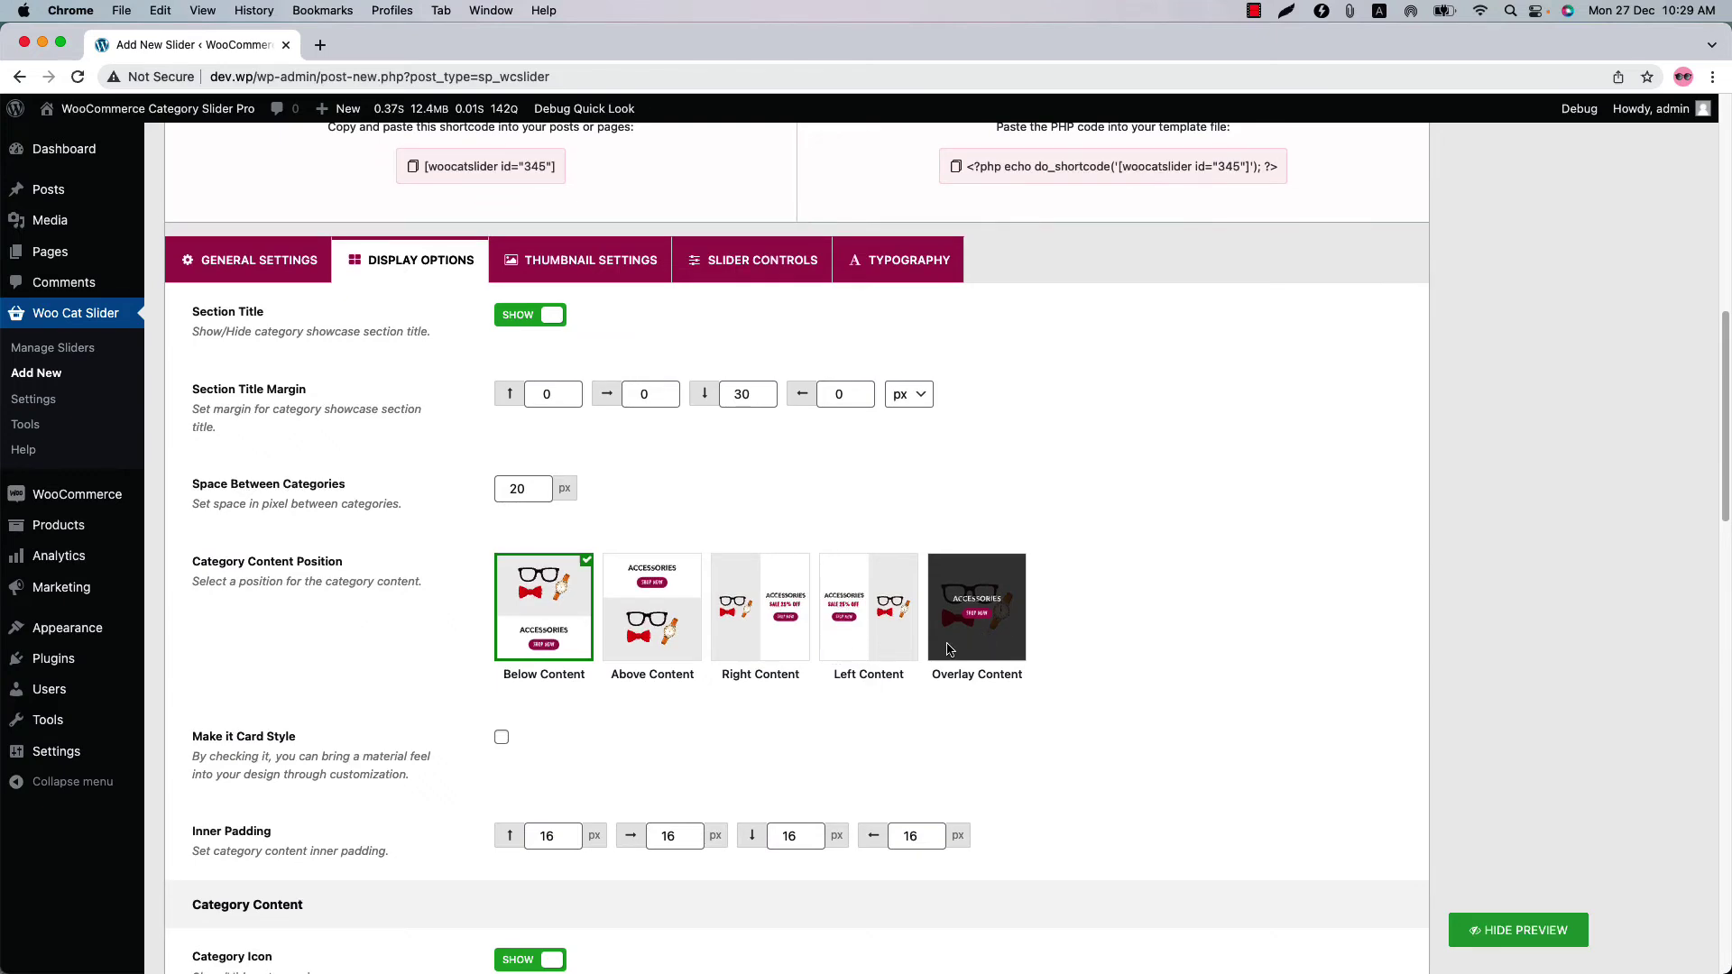
pyautogui.scroll(-10, 483, 820)
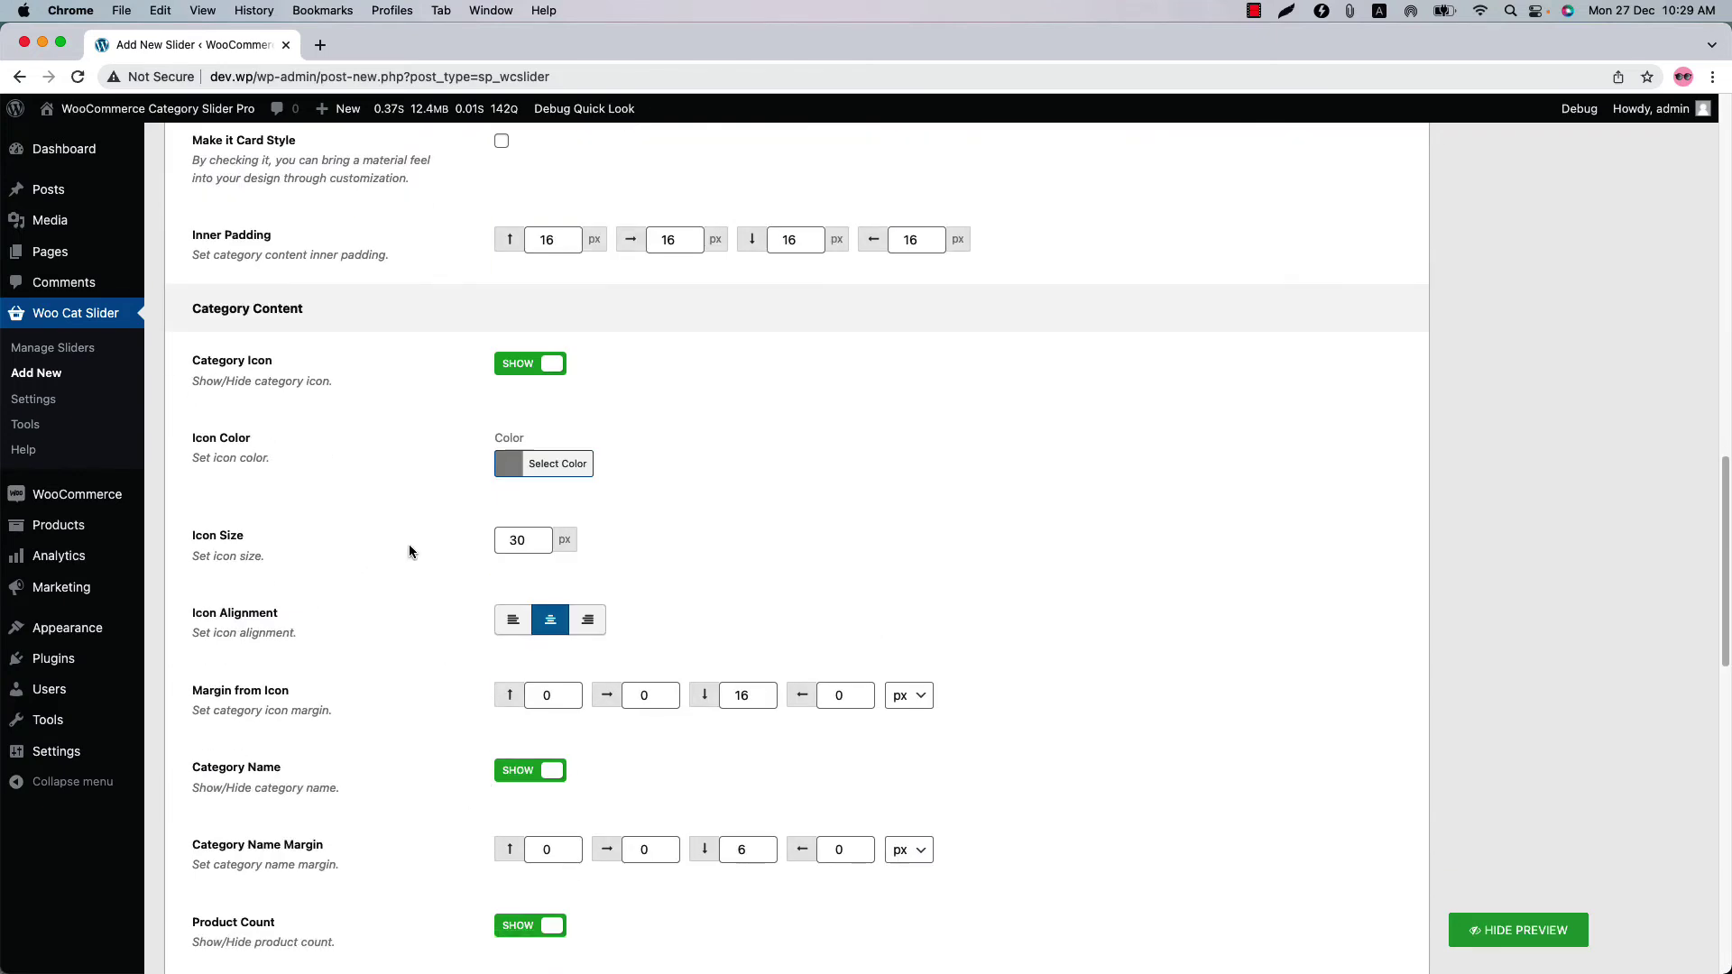
pyautogui.scroll(-6, 487, 789)
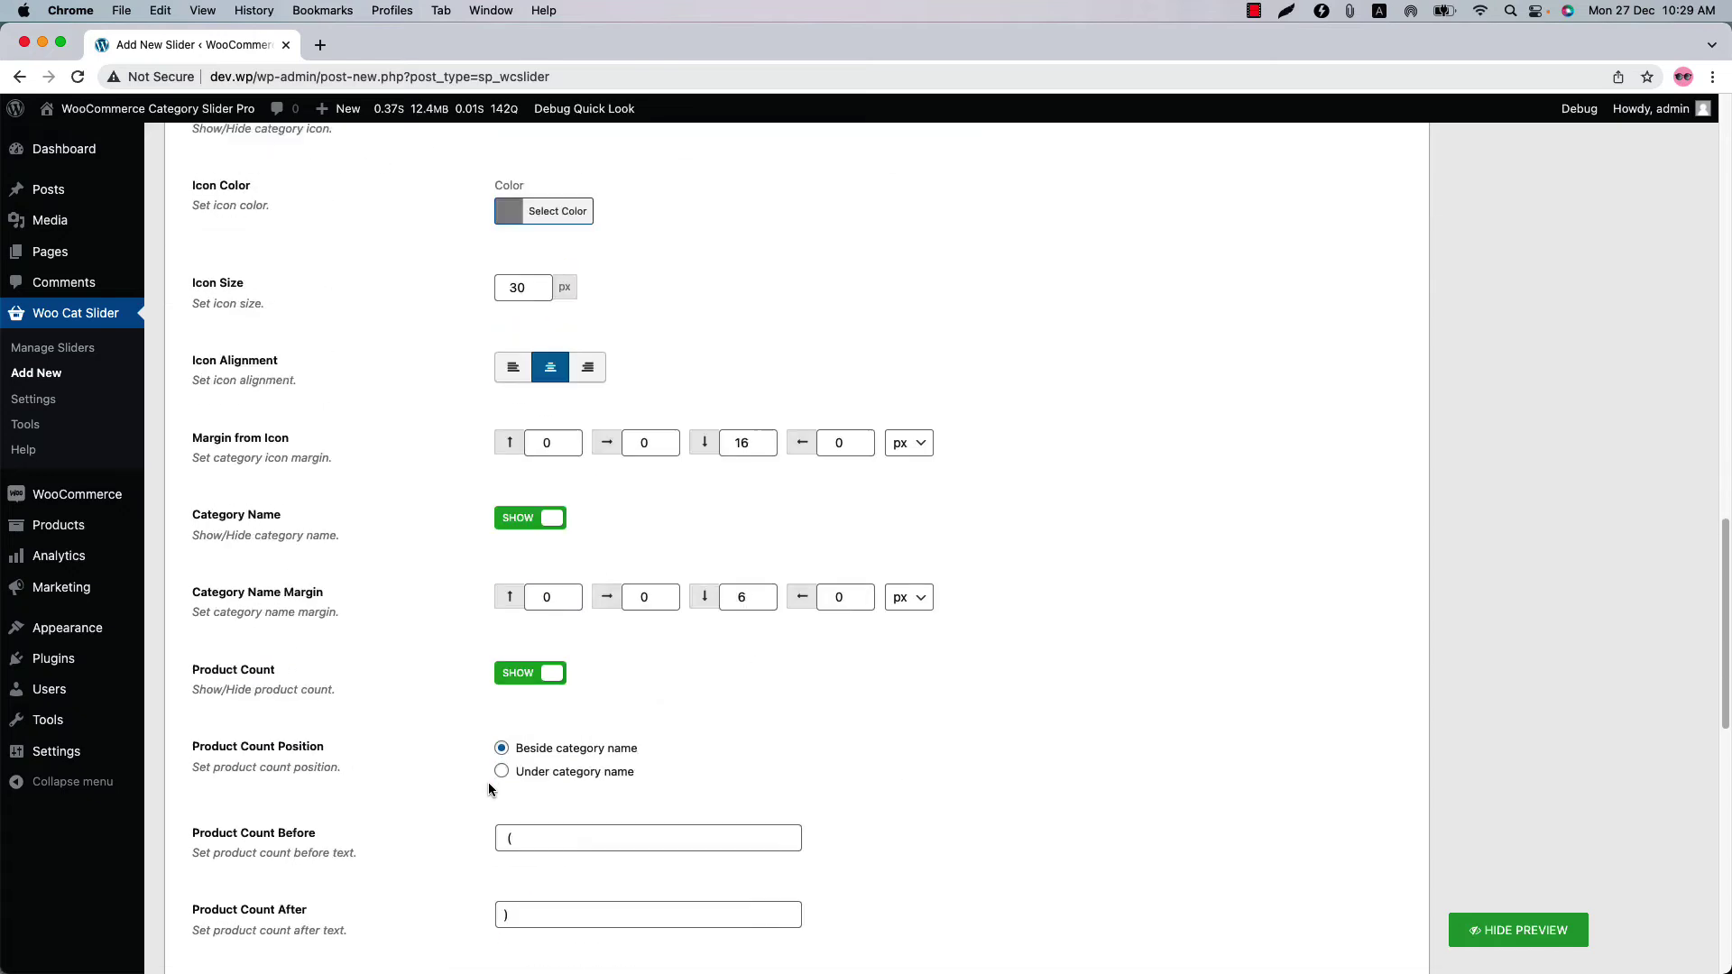
pyautogui.click(548, 925)
pyautogui.scroll(-1, 548, 656)
pyautogui.scroll(-2, 541, 631)
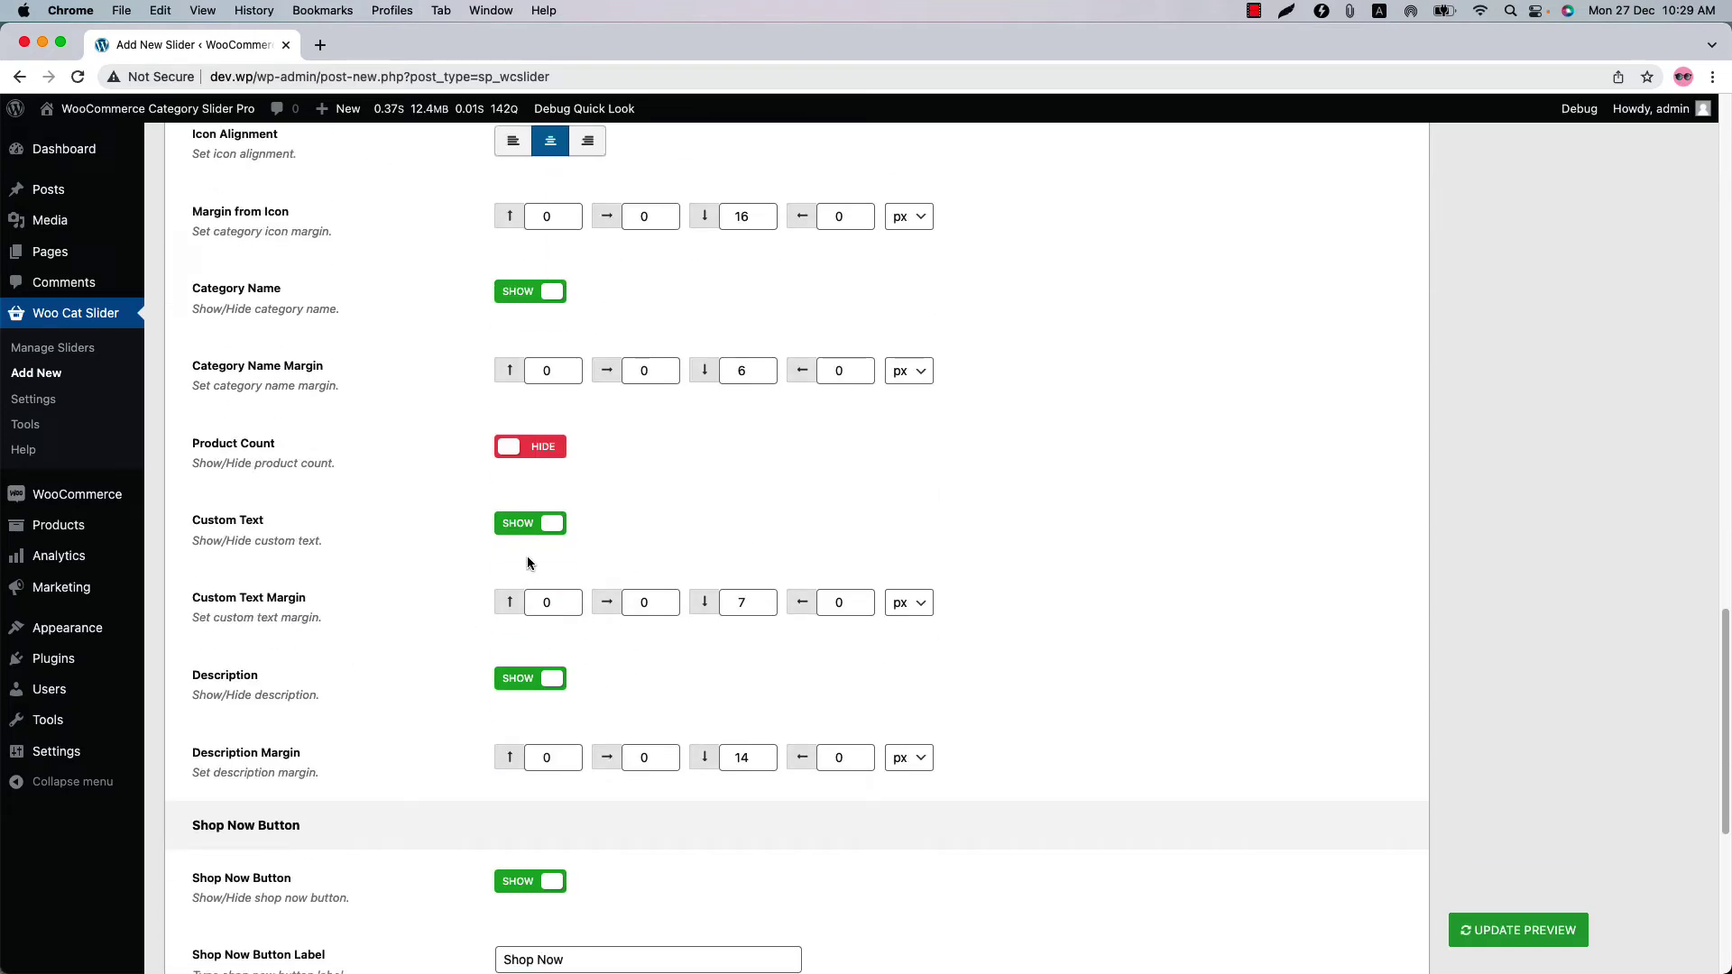
pyautogui.click(530, 525)
pyautogui.scroll(-1, 530, 532)
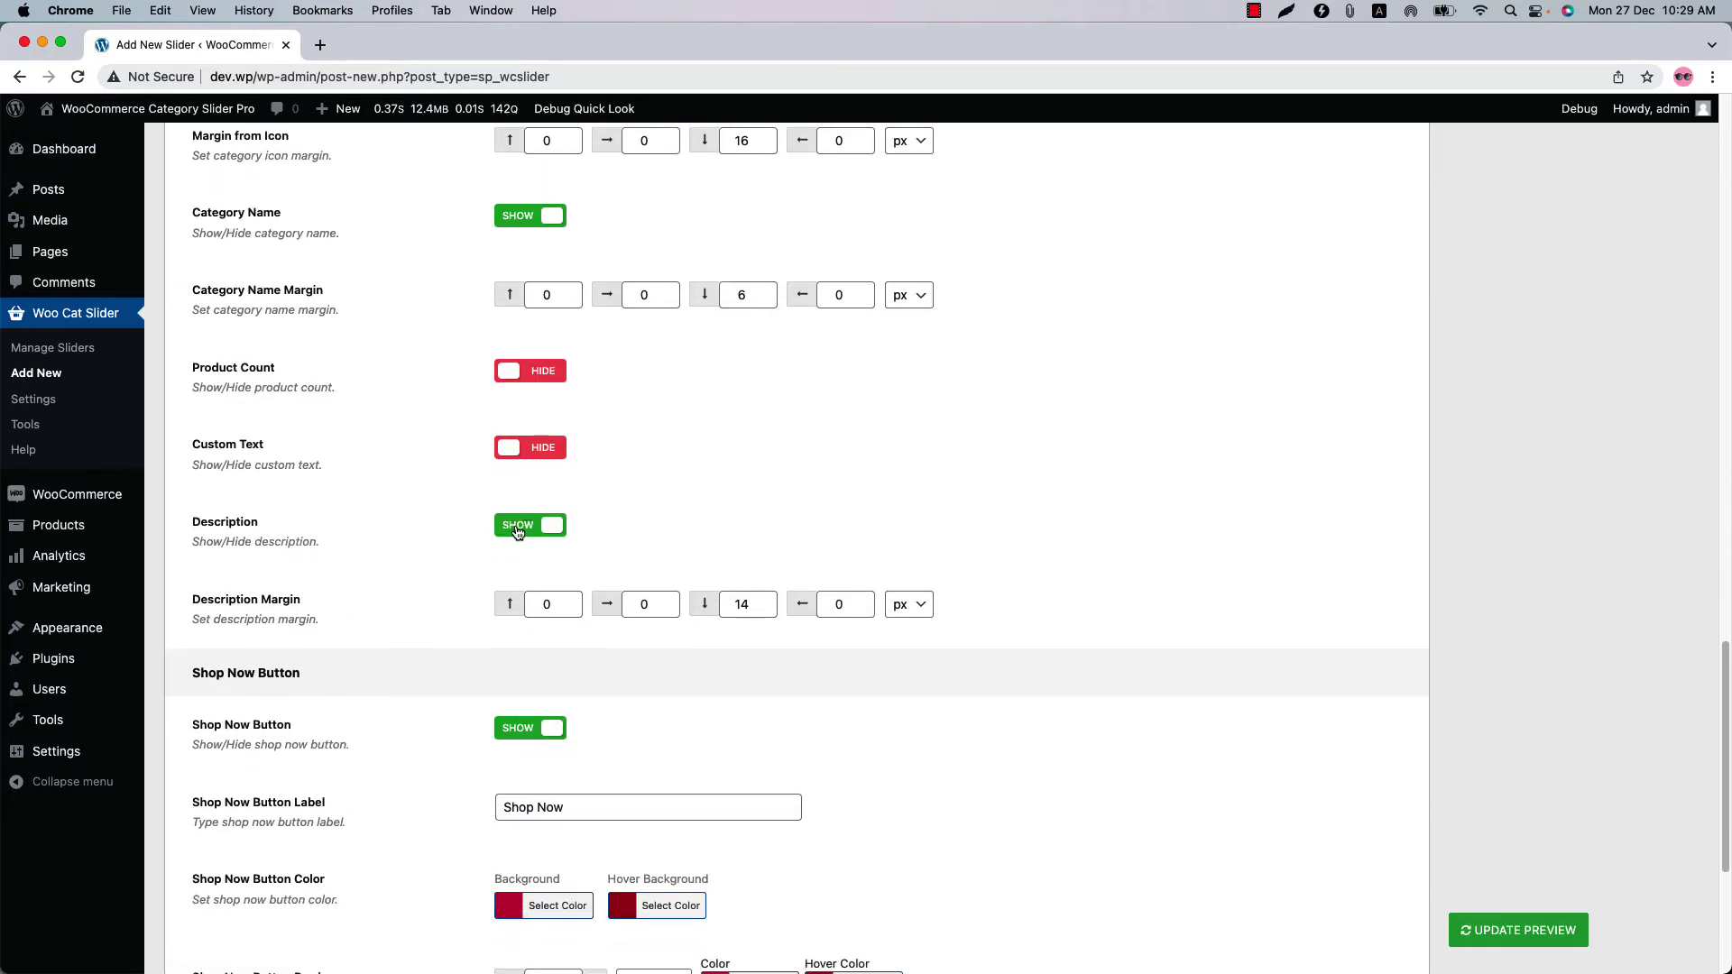
pyautogui.click(517, 528)
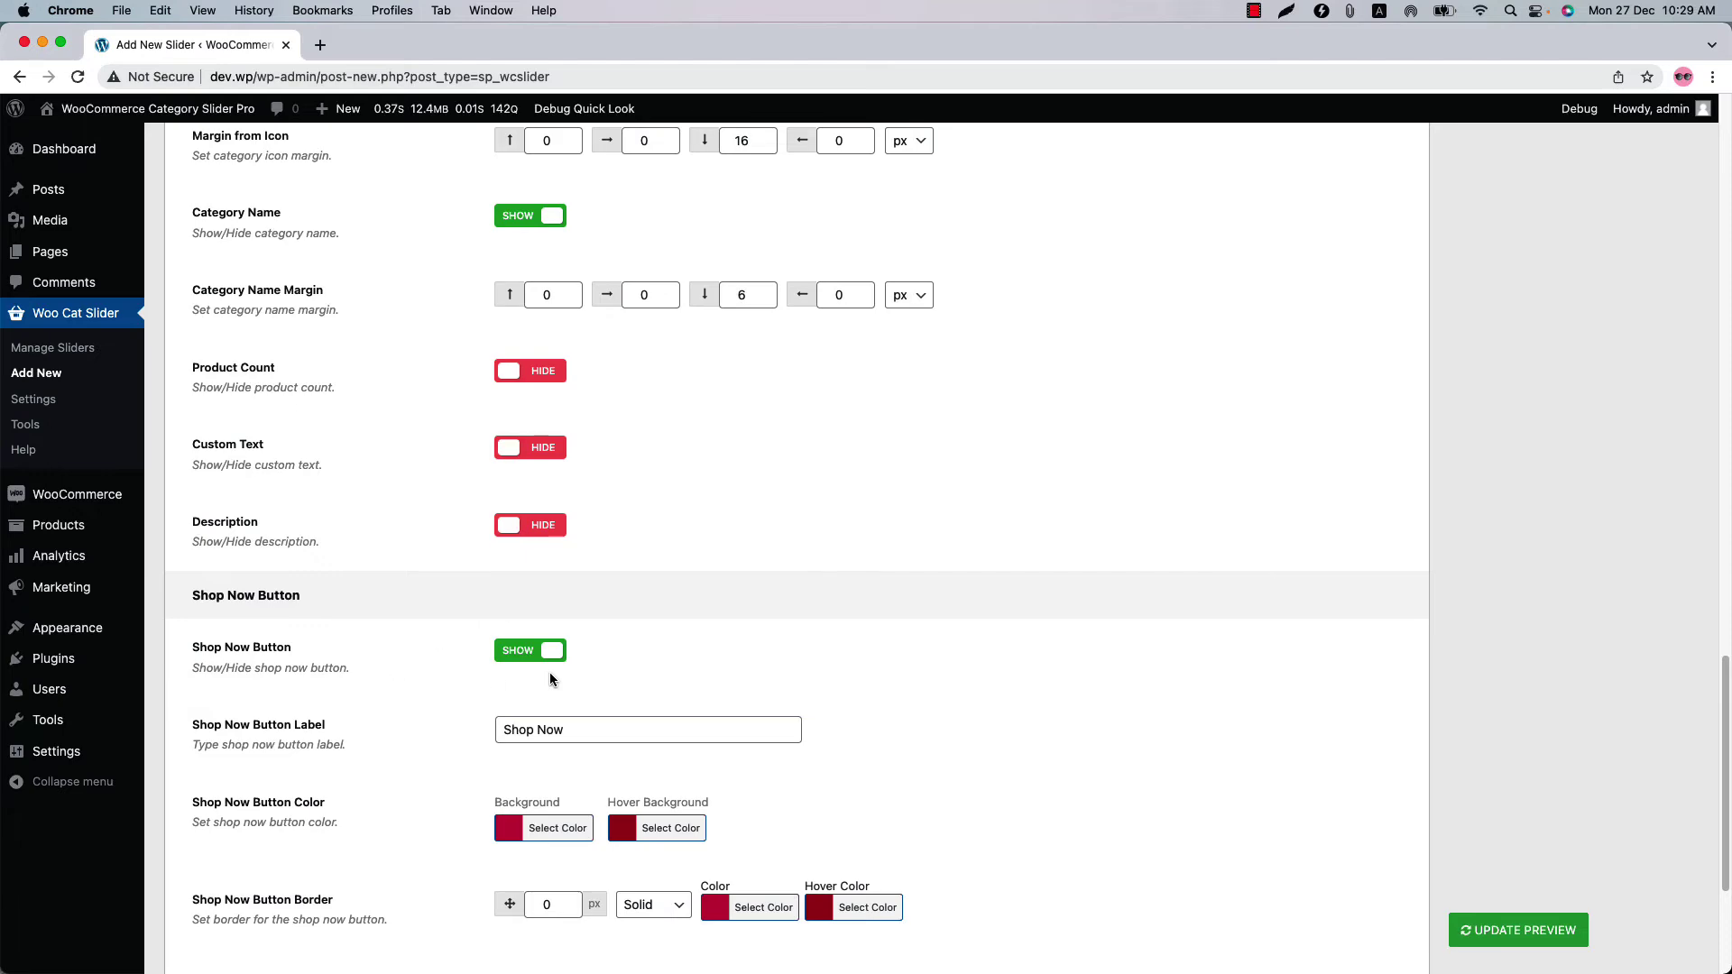
pyautogui.scroll(-4, 550, 673)
pyautogui.scroll(5, 549, 677)
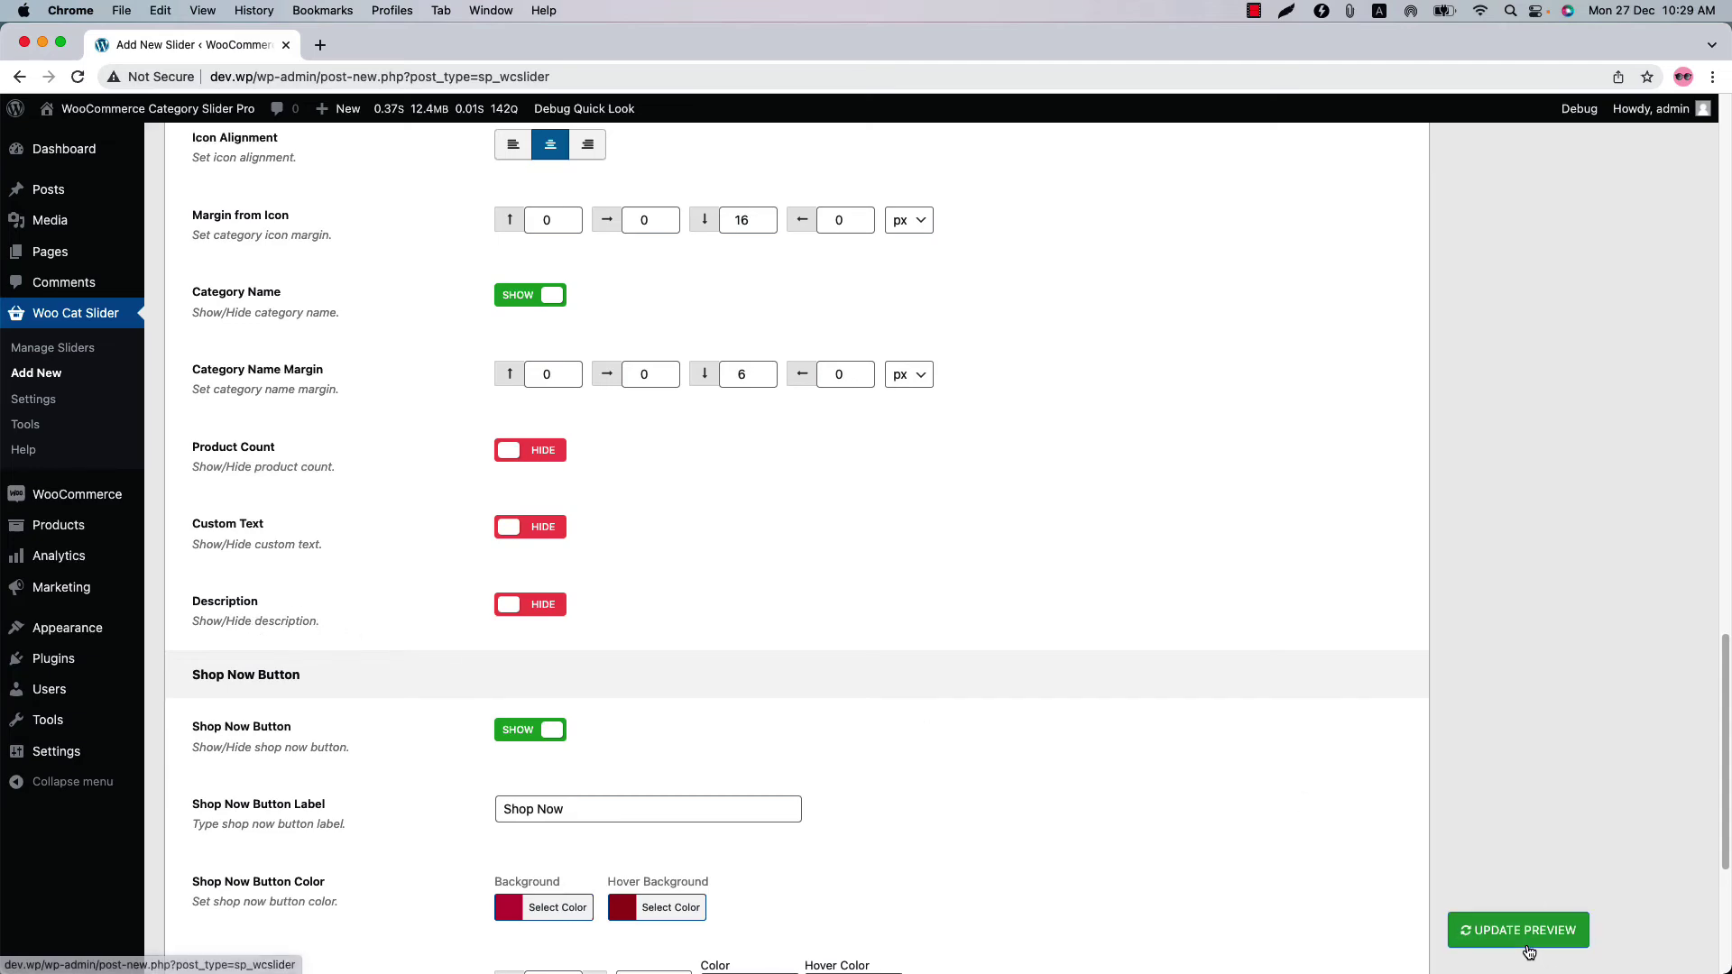
# Refresh the live preview so cards show only names, child links and Shop Now buttons
pyautogui.click(1527, 944)
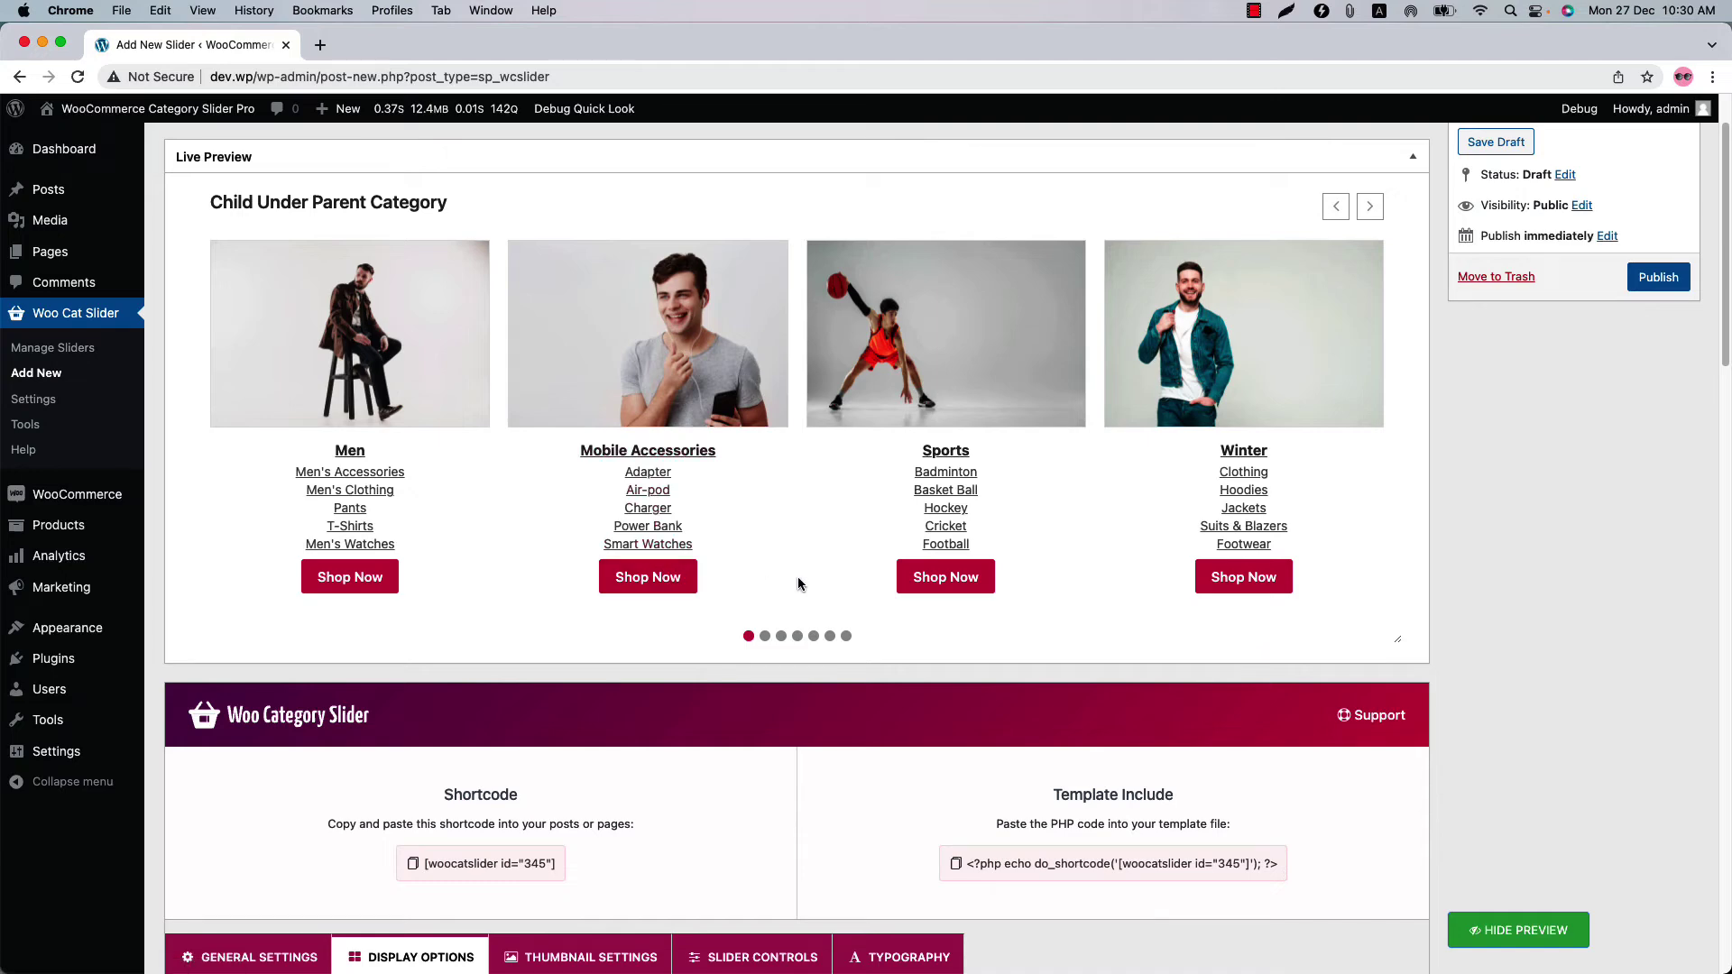
pyautogui.scroll(-8, 750, 853)
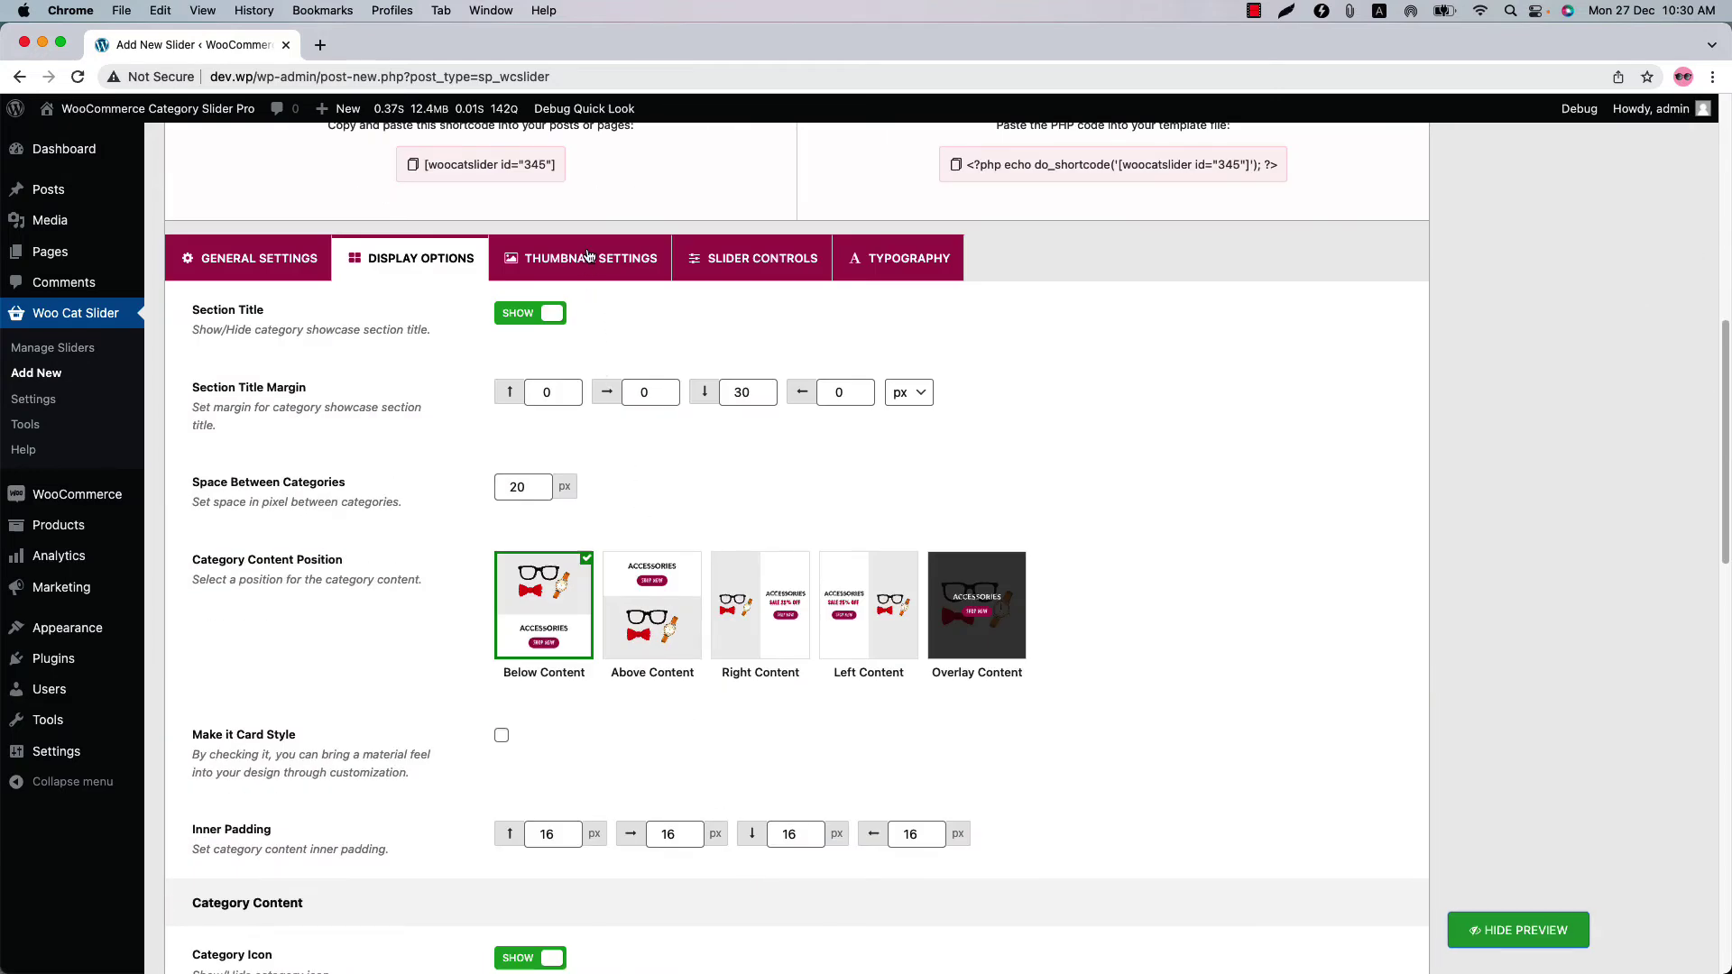
# Keep Zoom None and Image Mode Normal, set thumbnail shape to Rounded, and refresh the preview
pyautogui.click(587, 254)
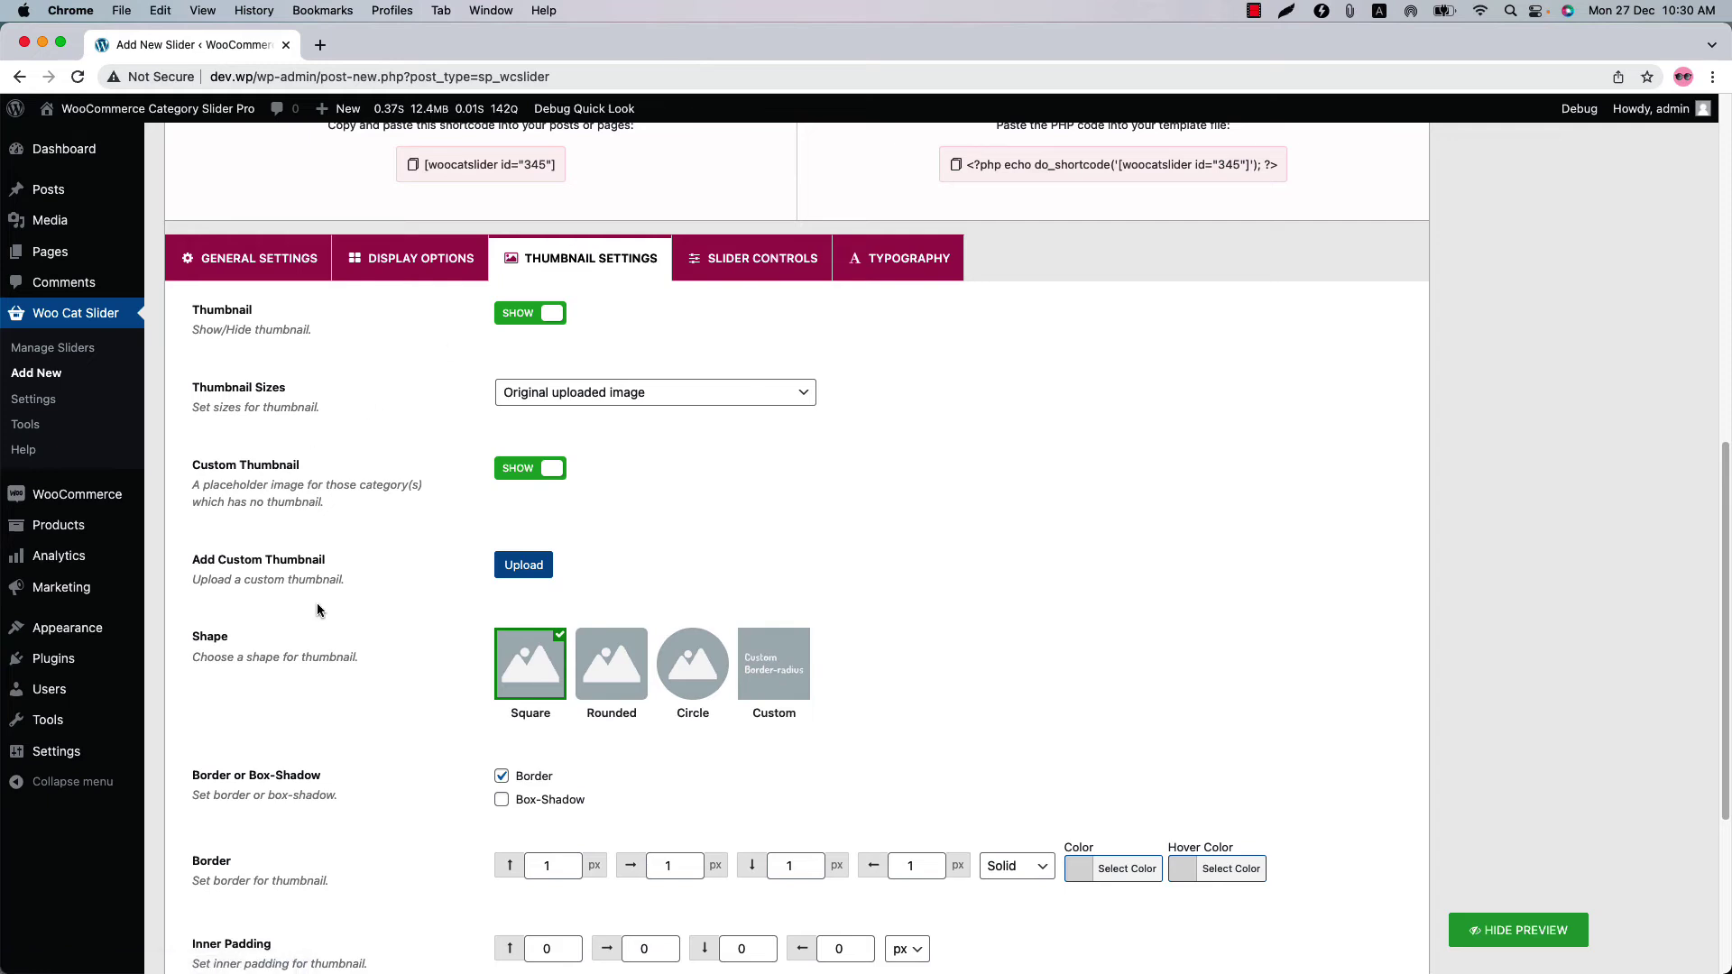
pyautogui.scroll(-2, 257, 538)
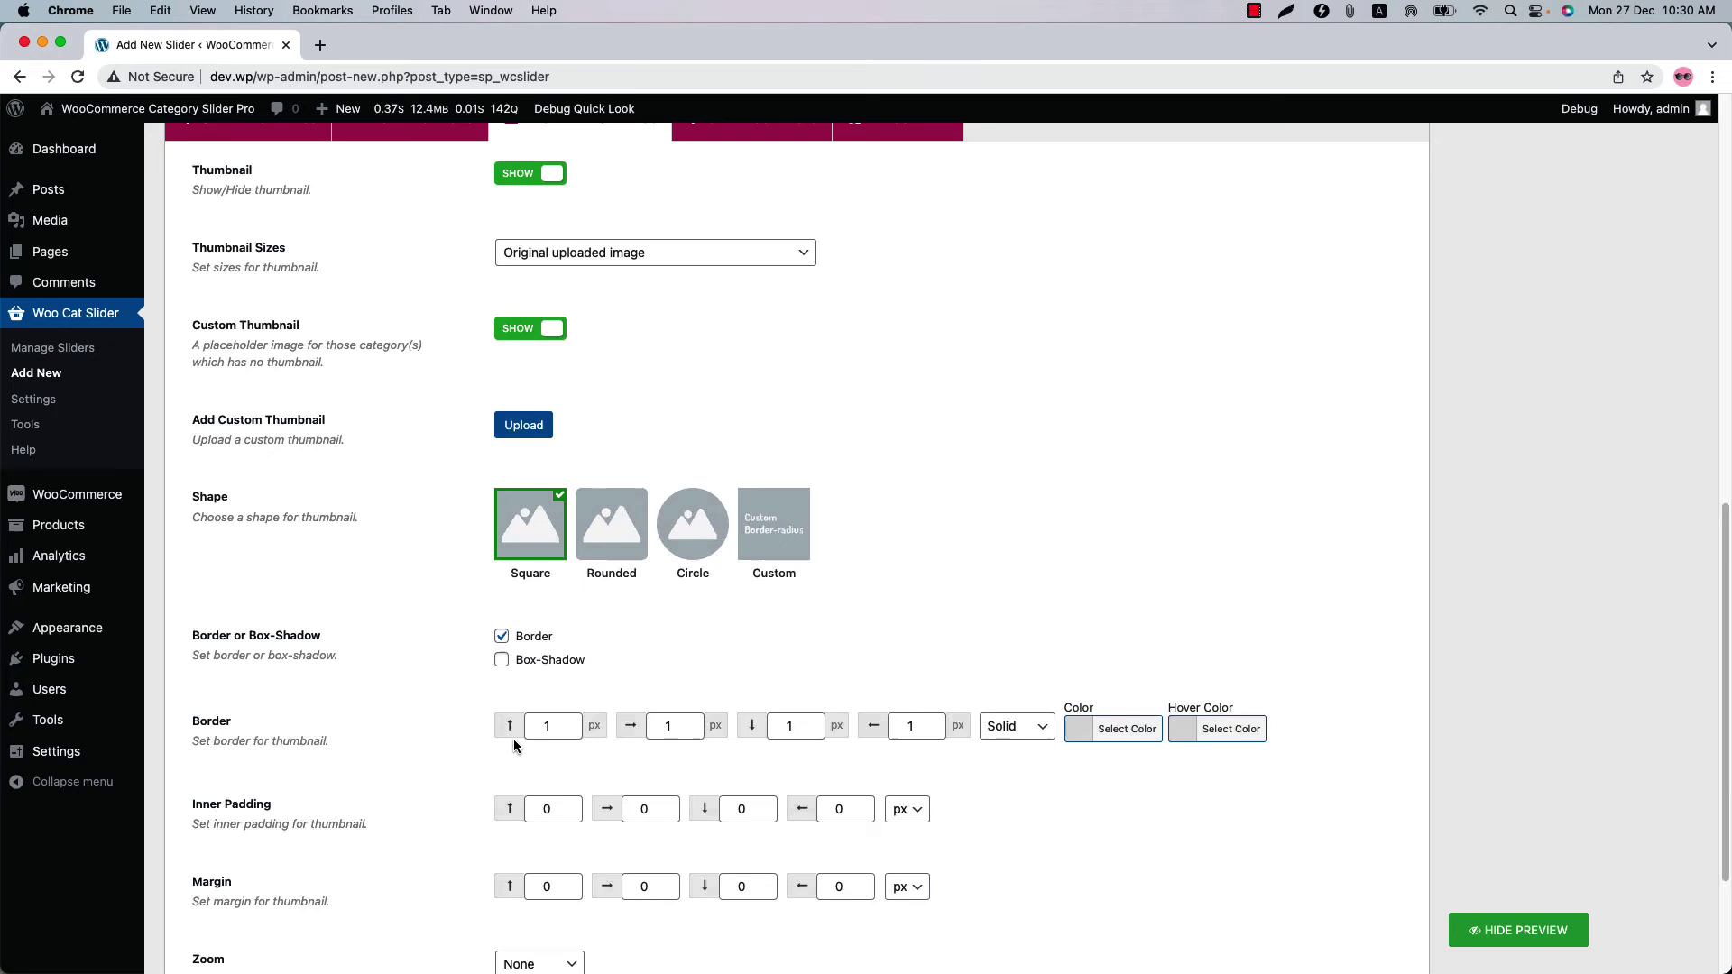
pyautogui.scroll(-5, 405, 677)
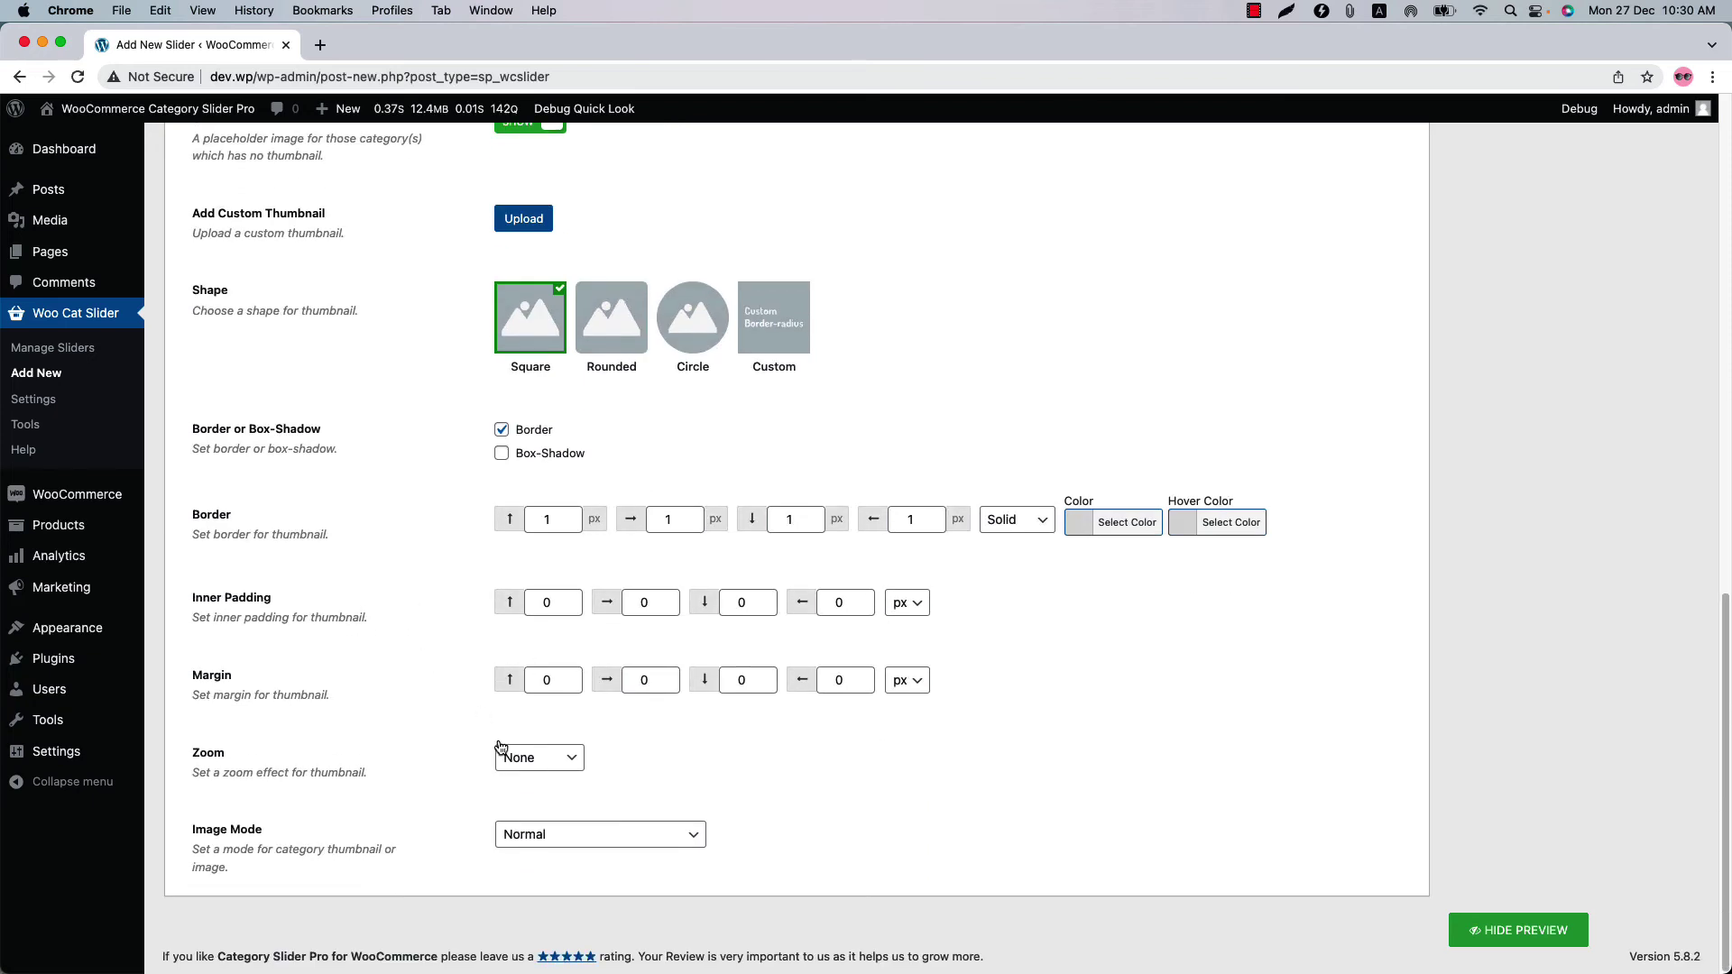
pyautogui.click(578, 762)
pyautogui.click(673, 766)
pyautogui.click(651, 834)
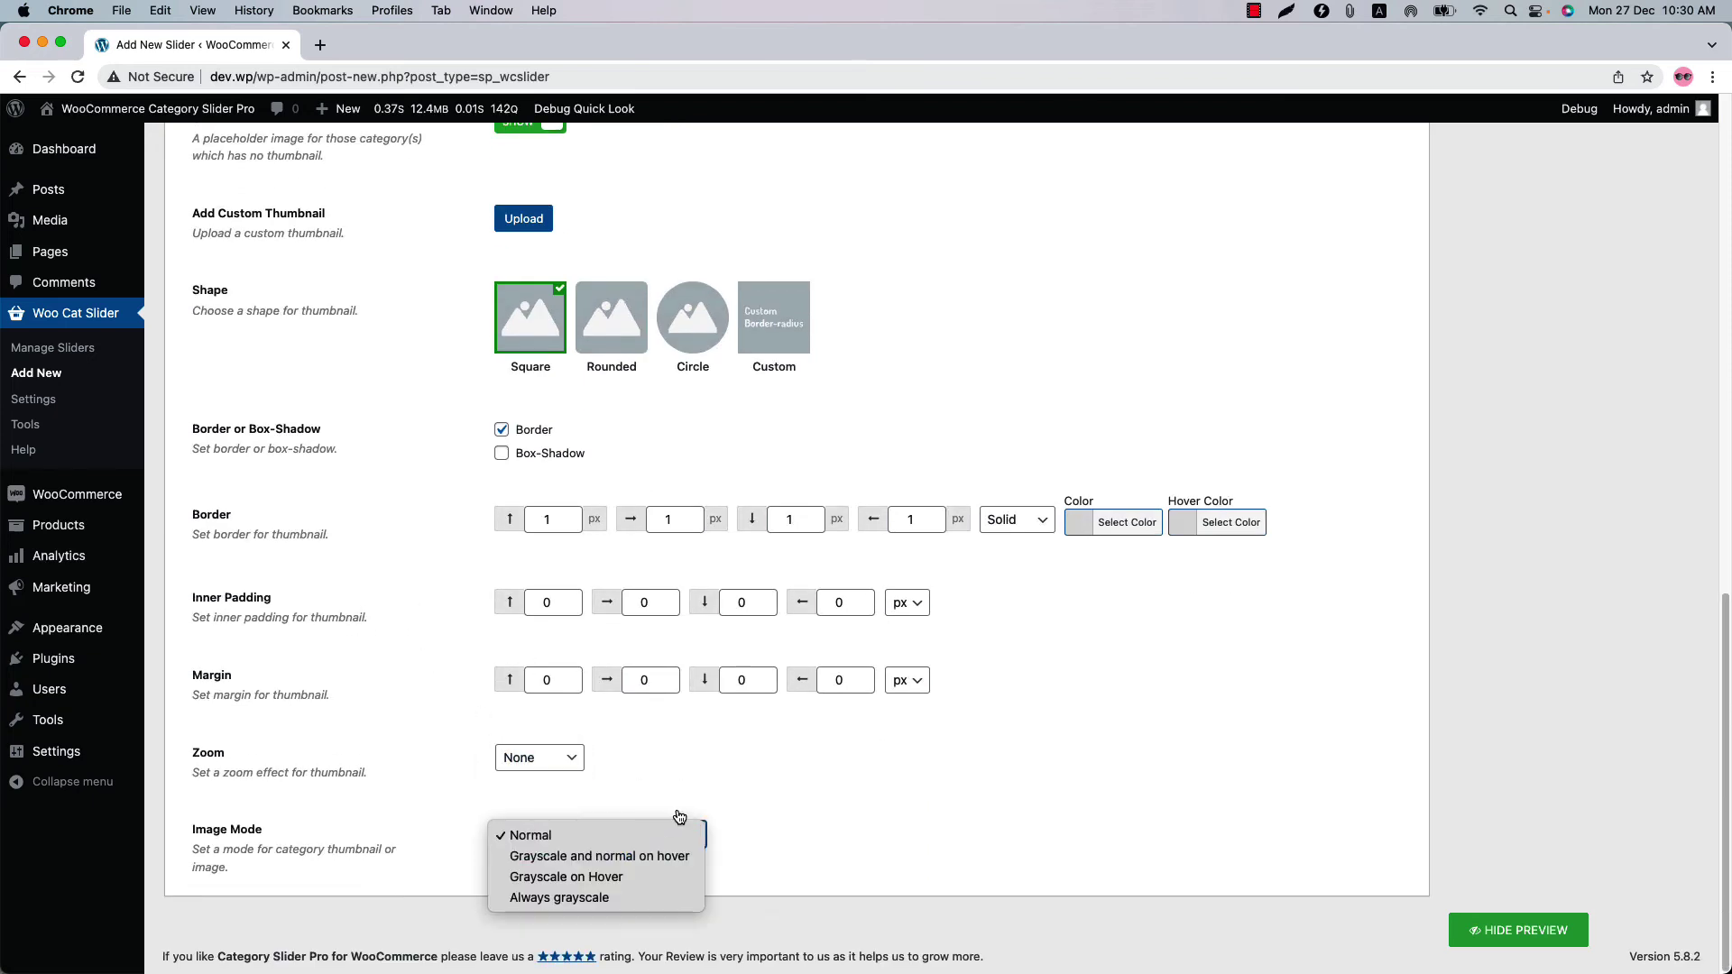
pyautogui.click(724, 776)
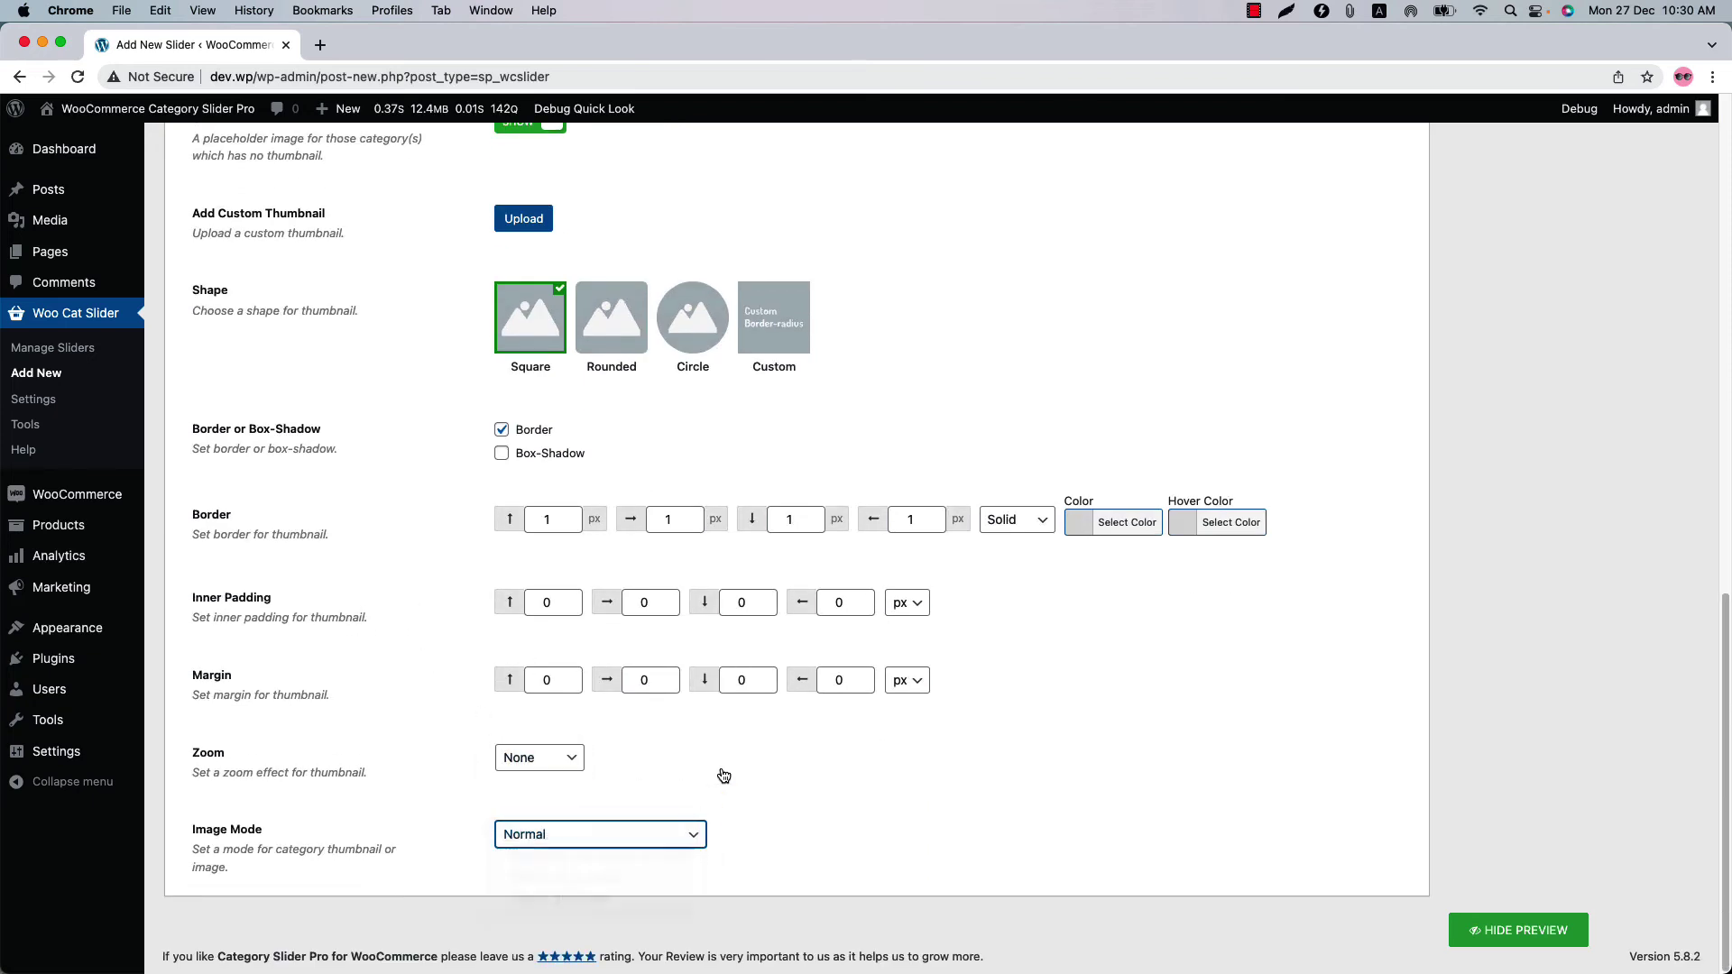
pyautogui.click(611, 328)
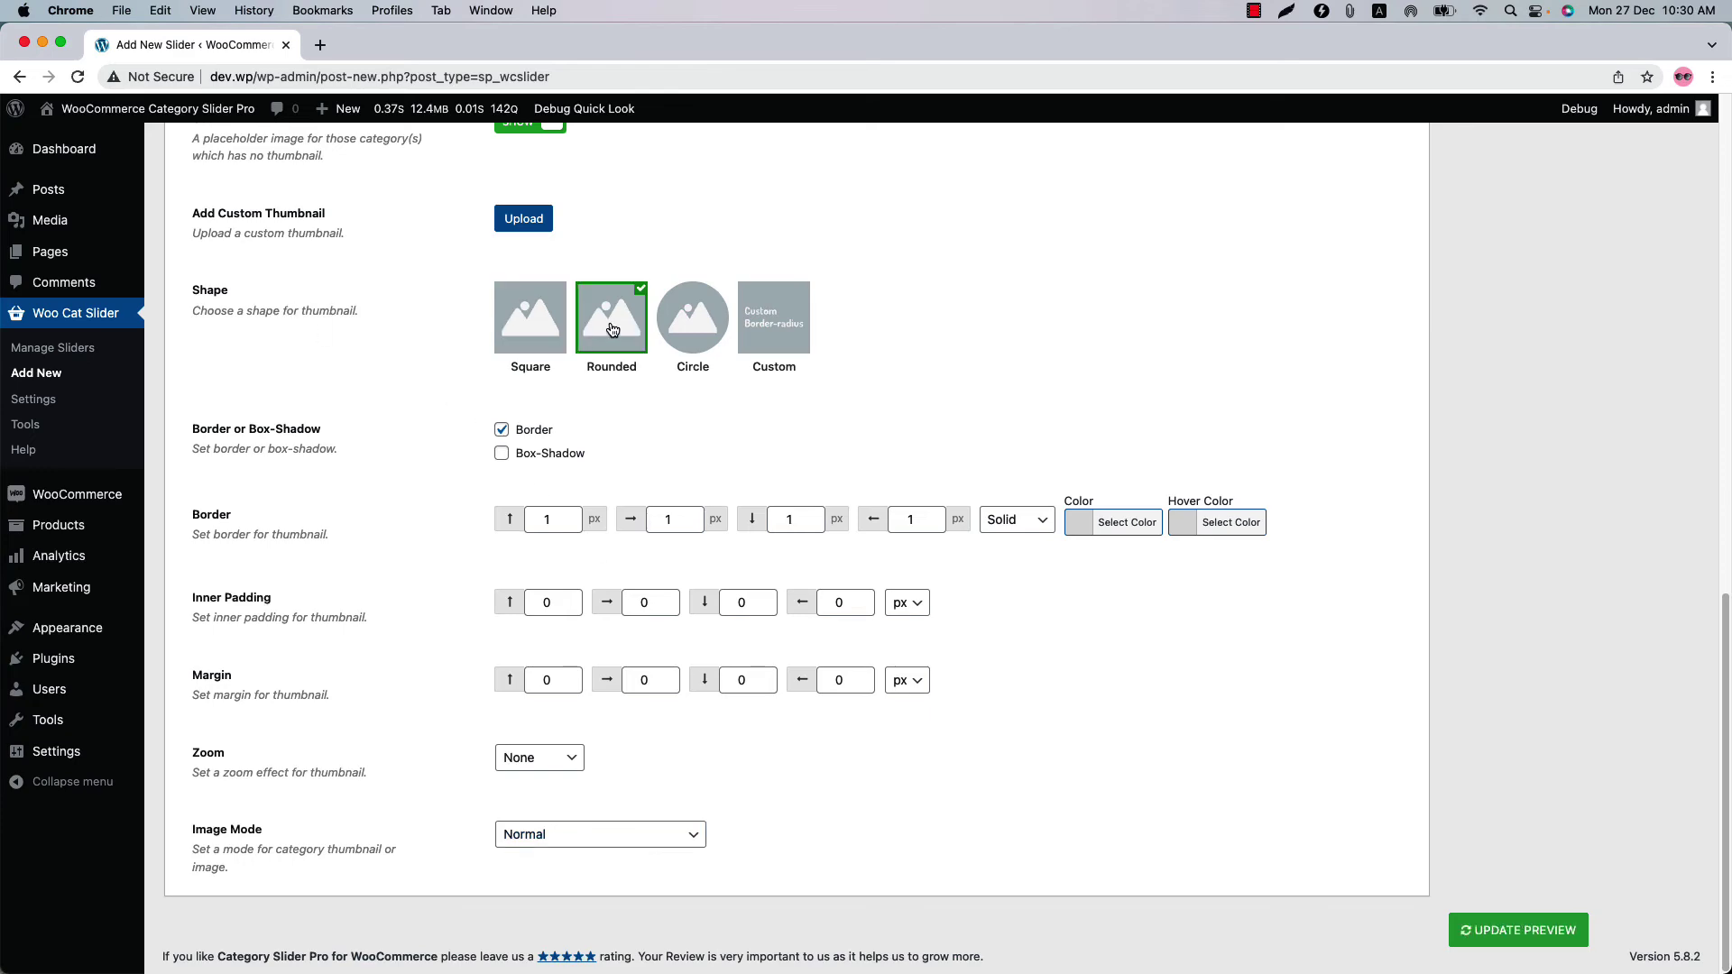
pyautogui.click(1520, 943)
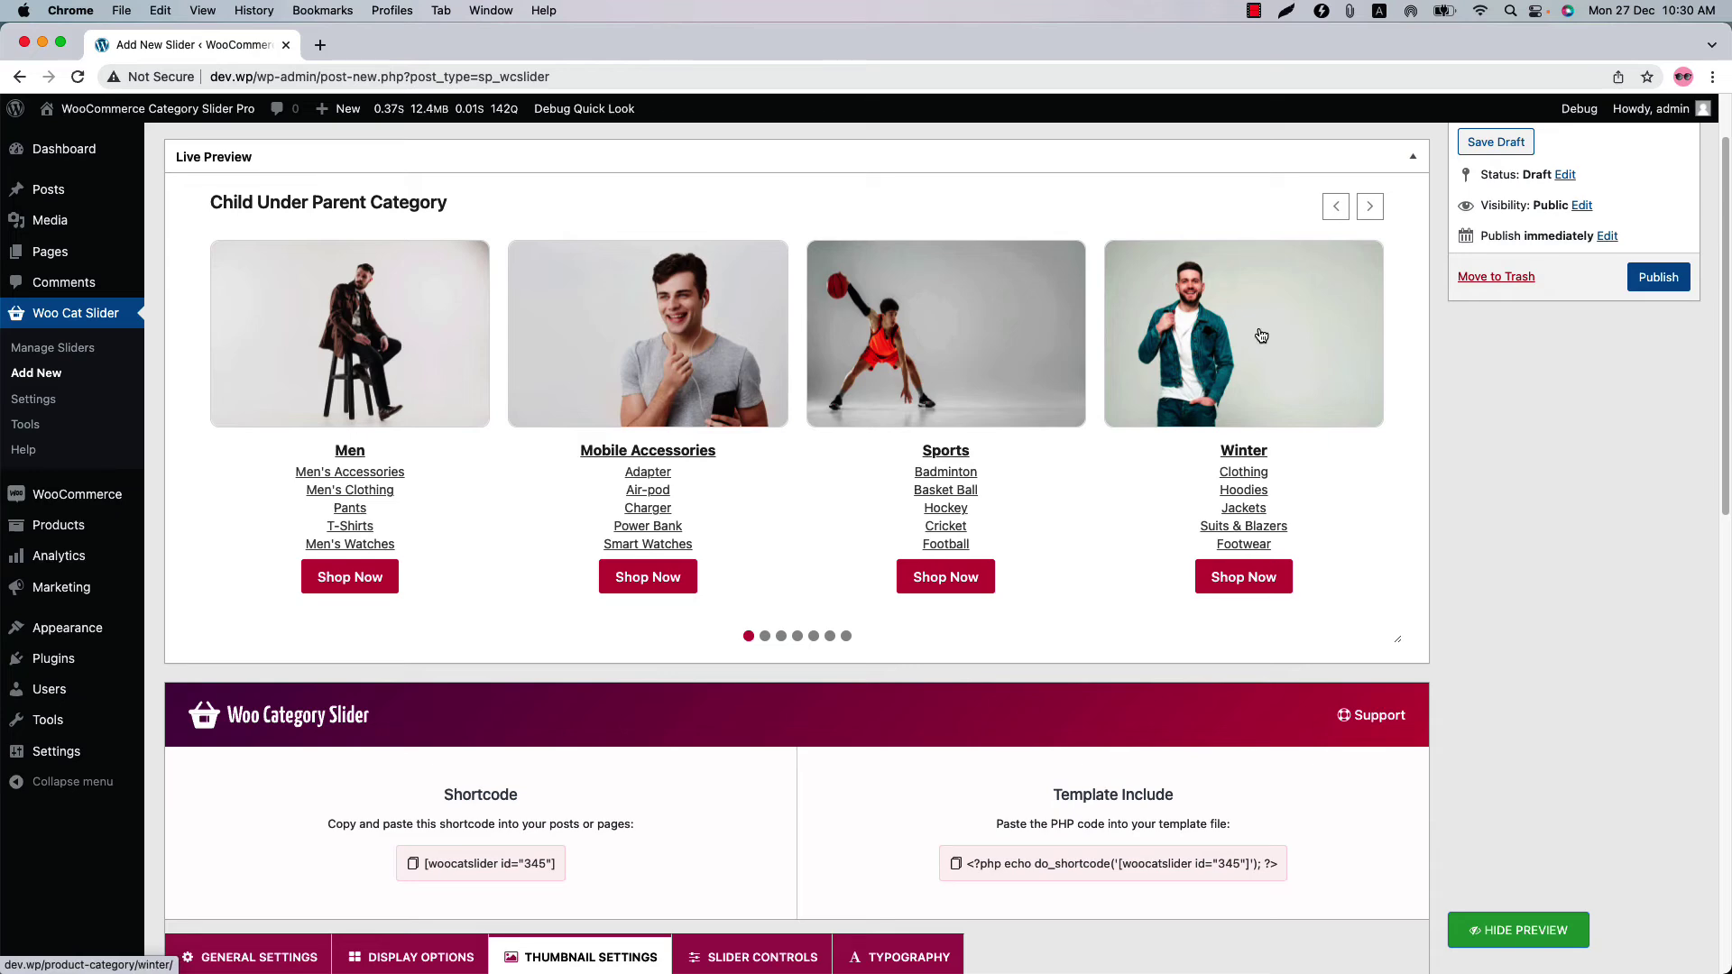
pyautogui.scroll(-10, 1031, 711)
# Review Slider Controls: AutoPlay at 3000 ms, 600 ms scroll speed, pagination hidden on mobile
pyautogui.click(763, 371)
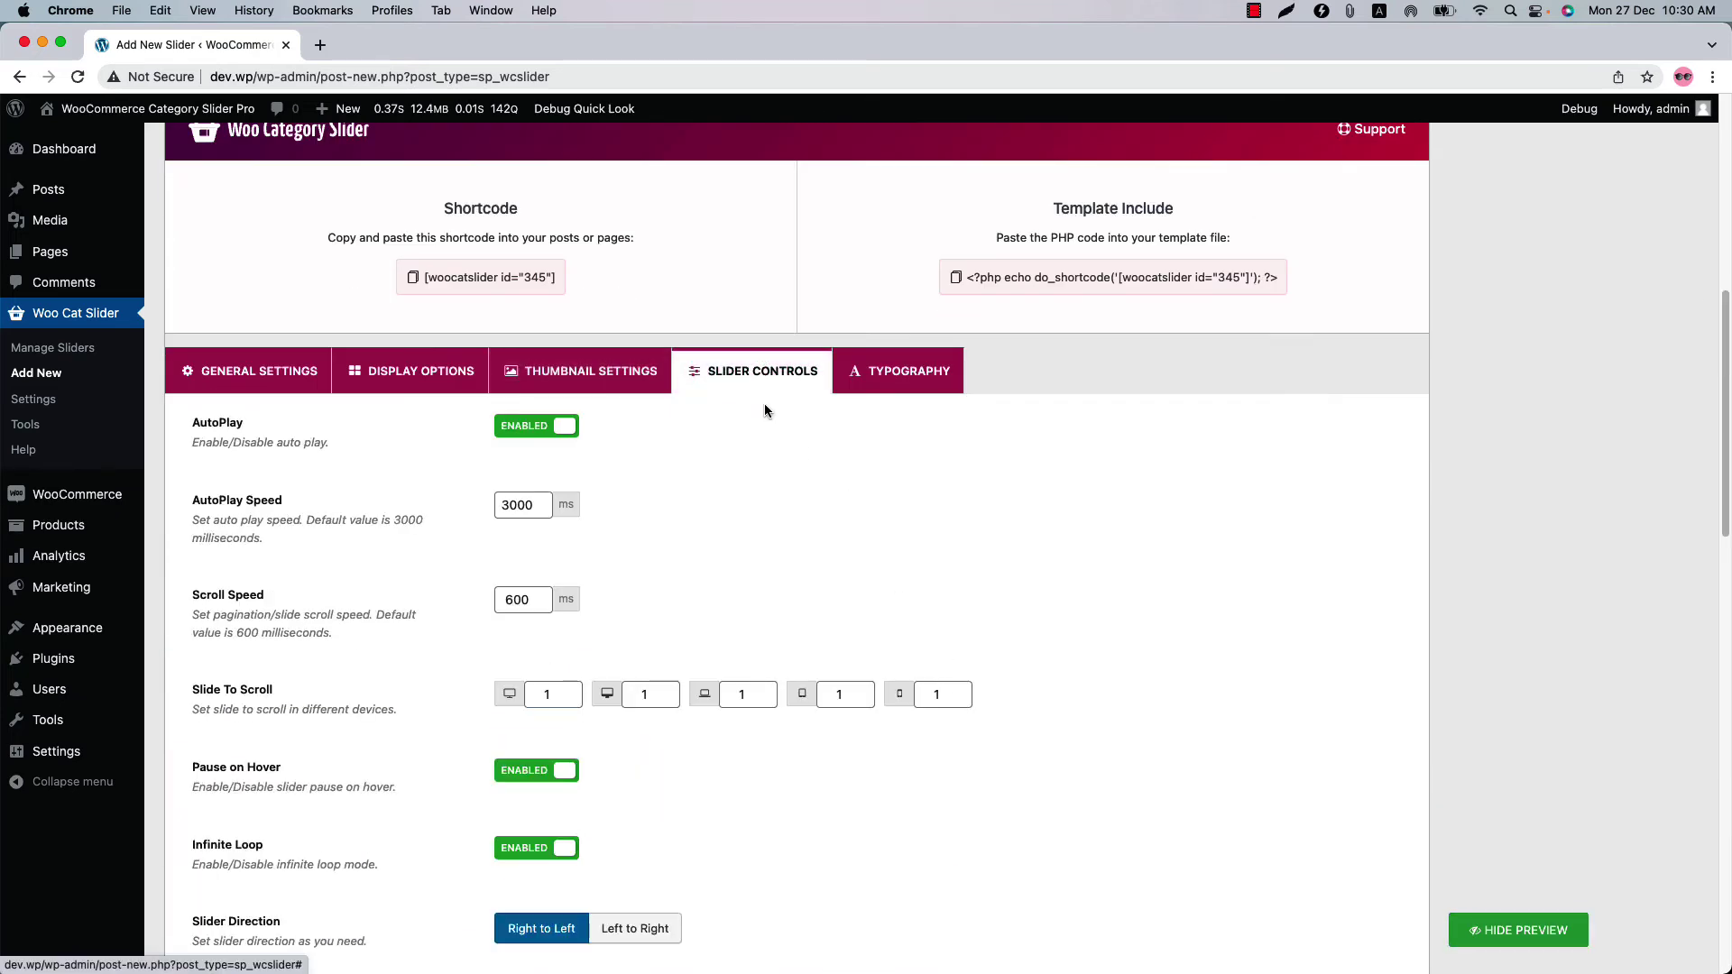
pyautogui.scroll(-15, 797, 610)
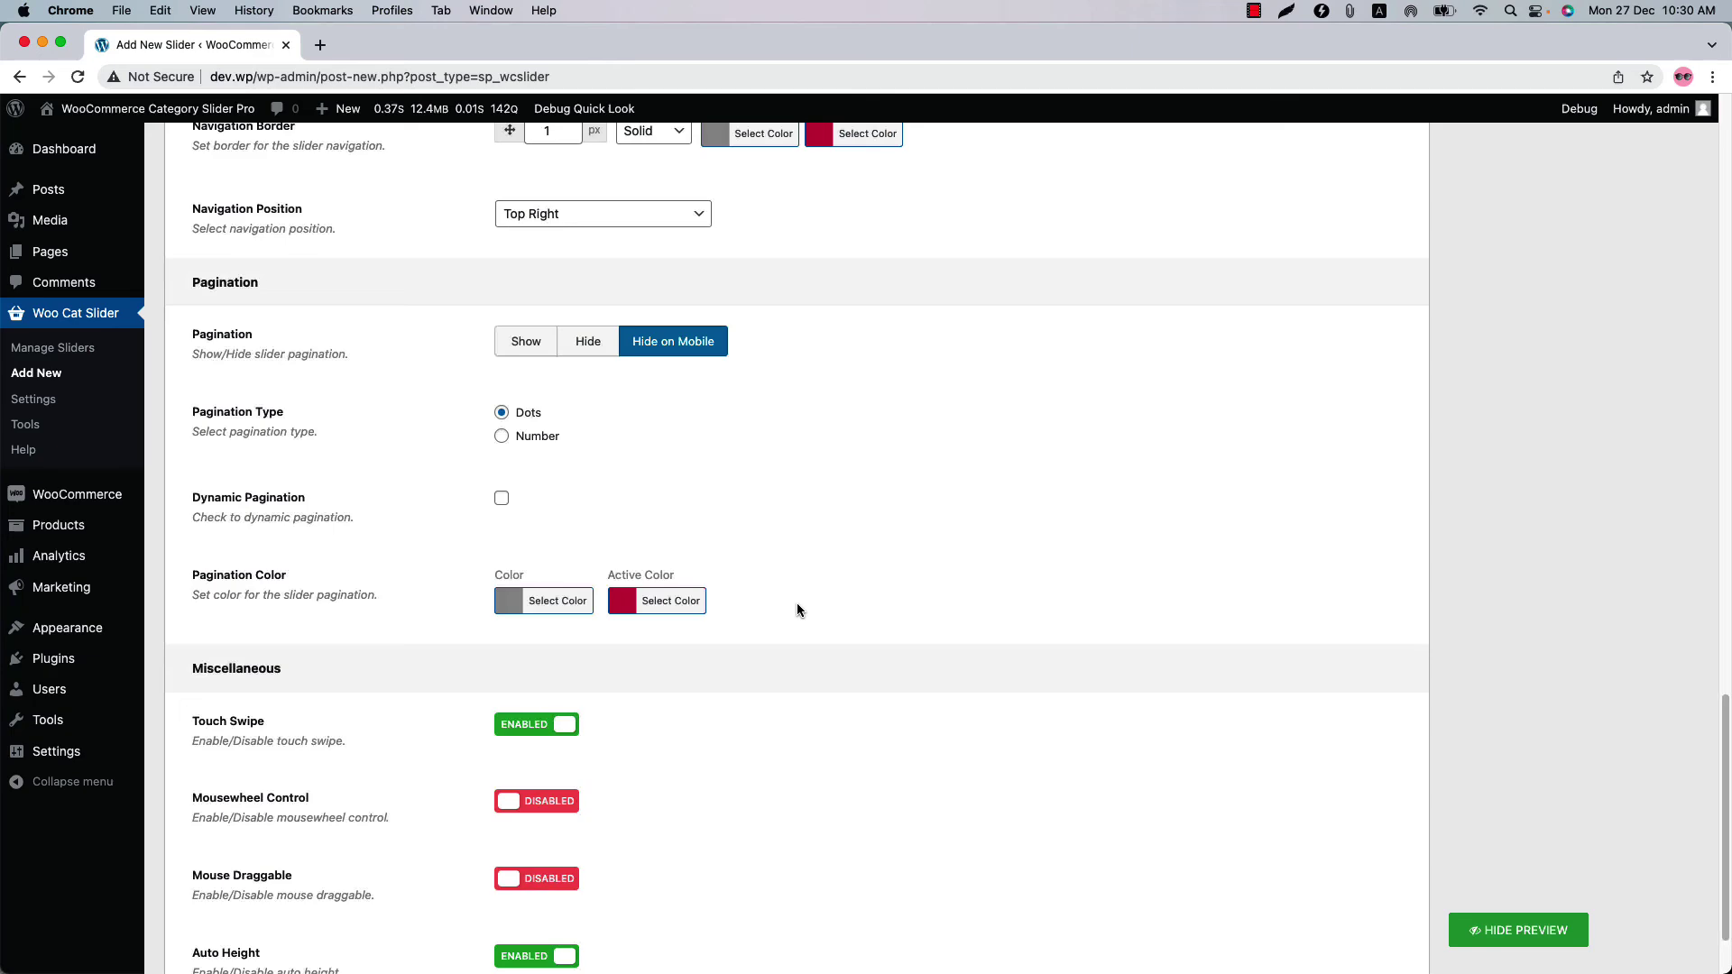
pyautogui.scroll(-1, 797, 610)
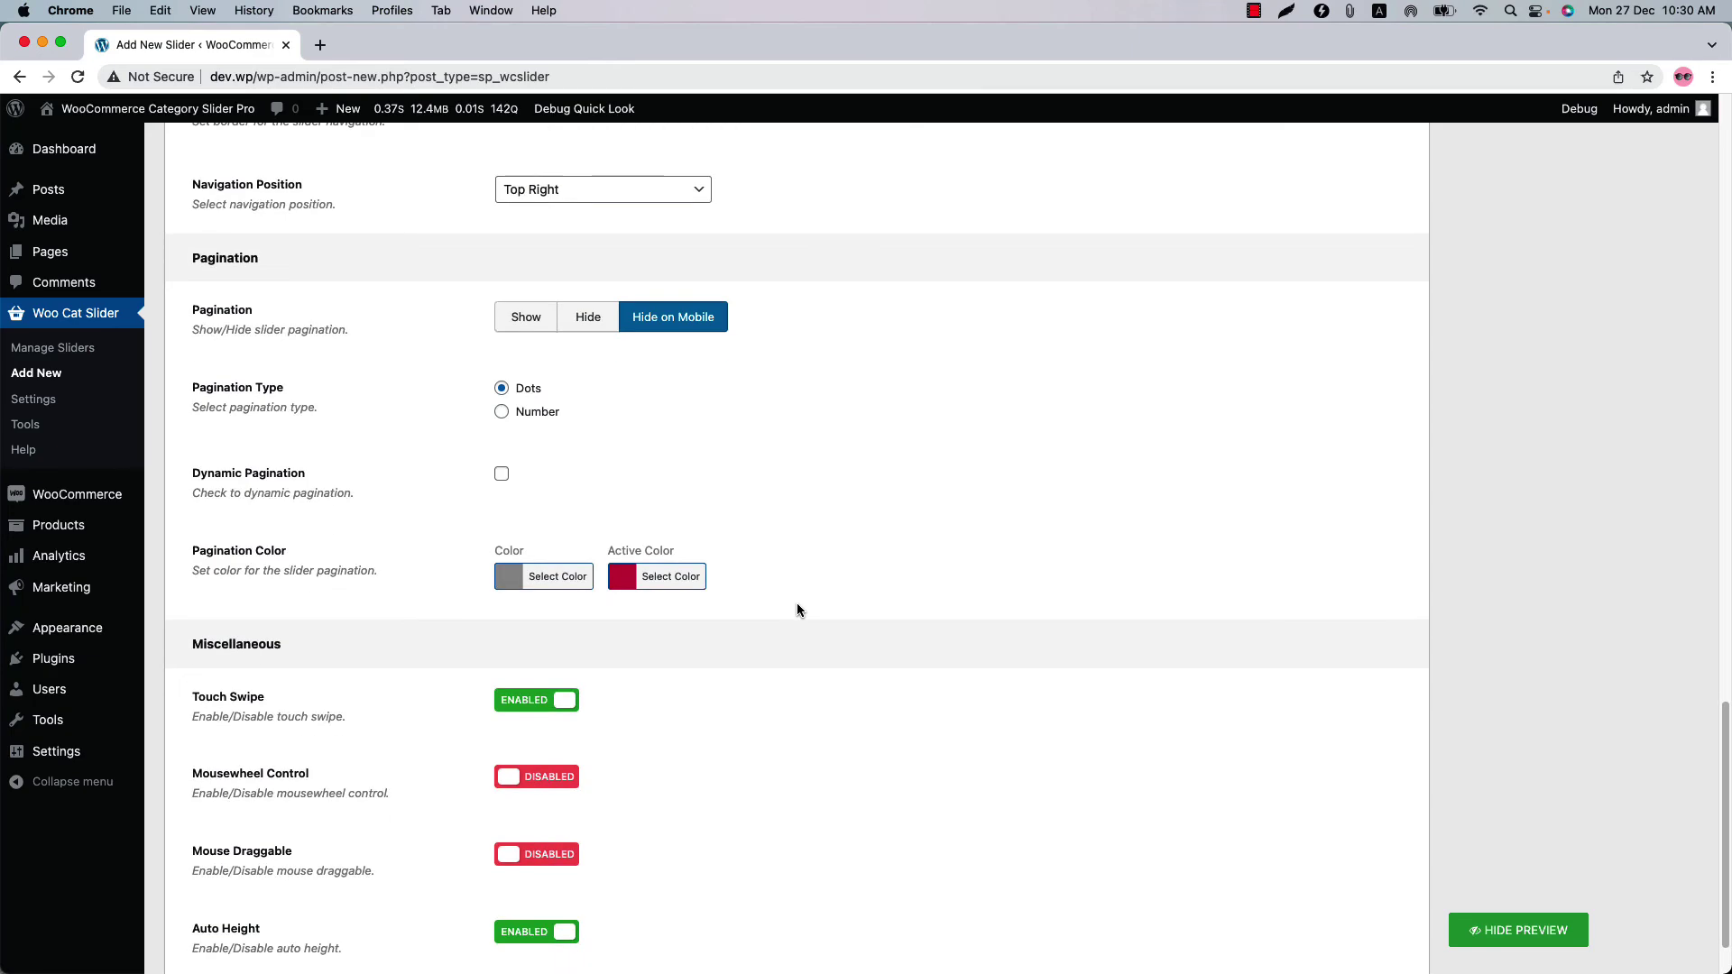
pyautogui.scroll(15, 797, 610)
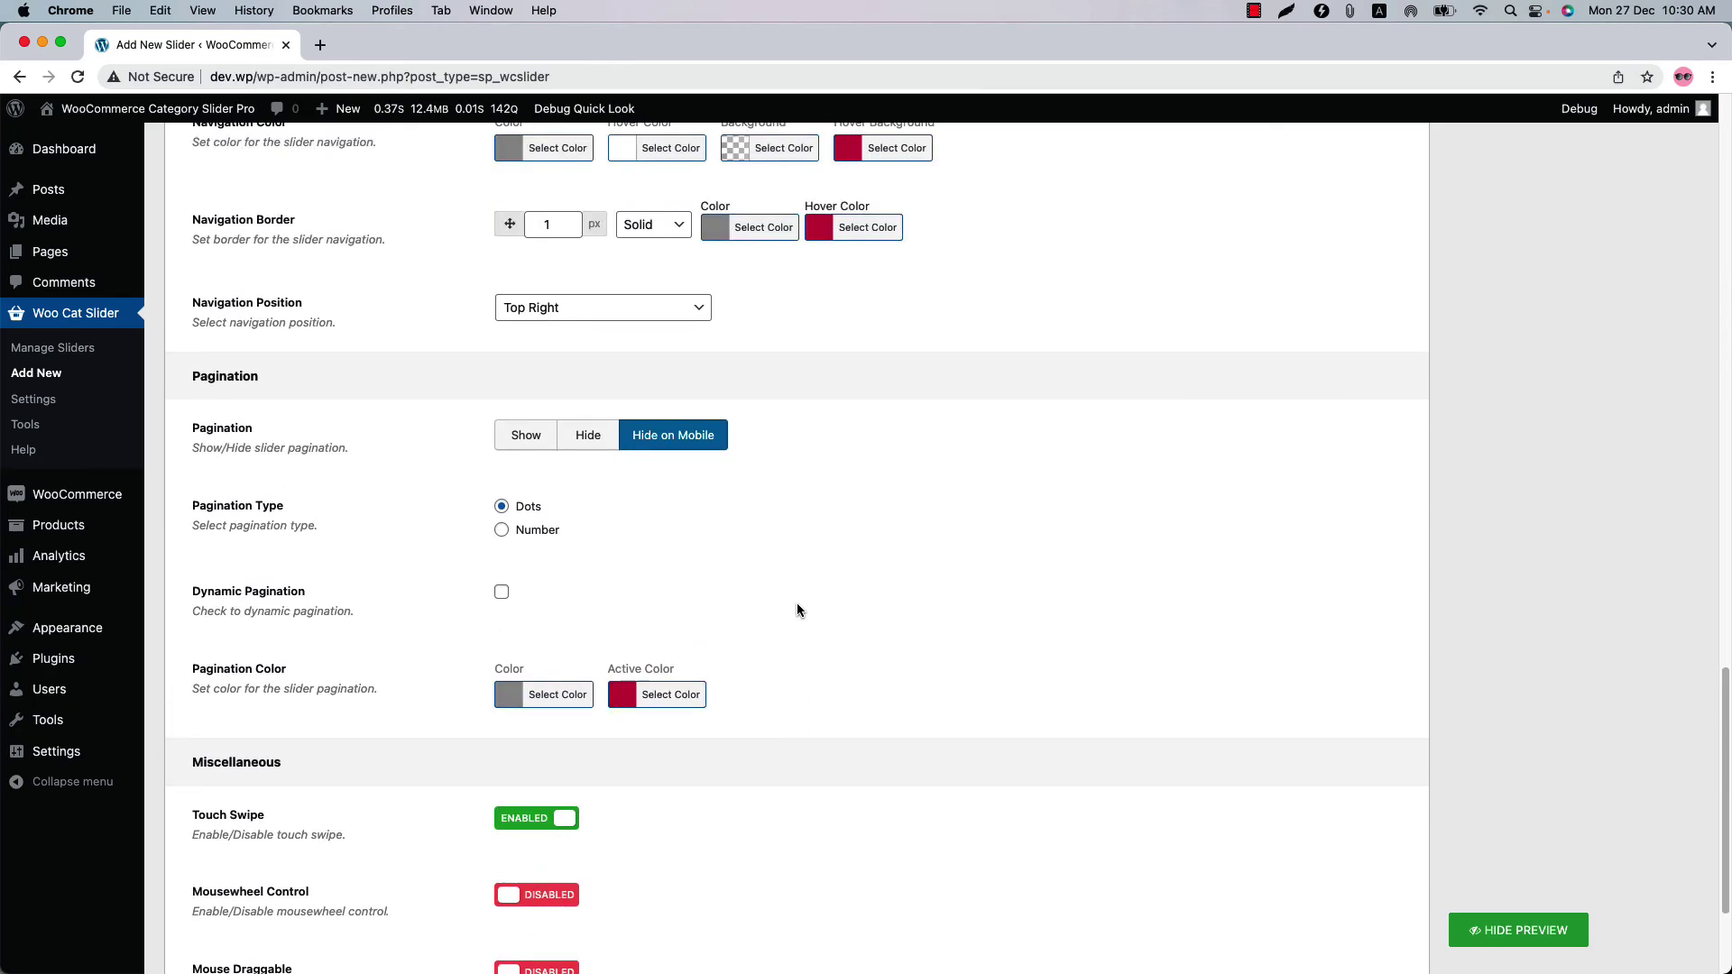
pyautogui.scroll(5, 797, 610)
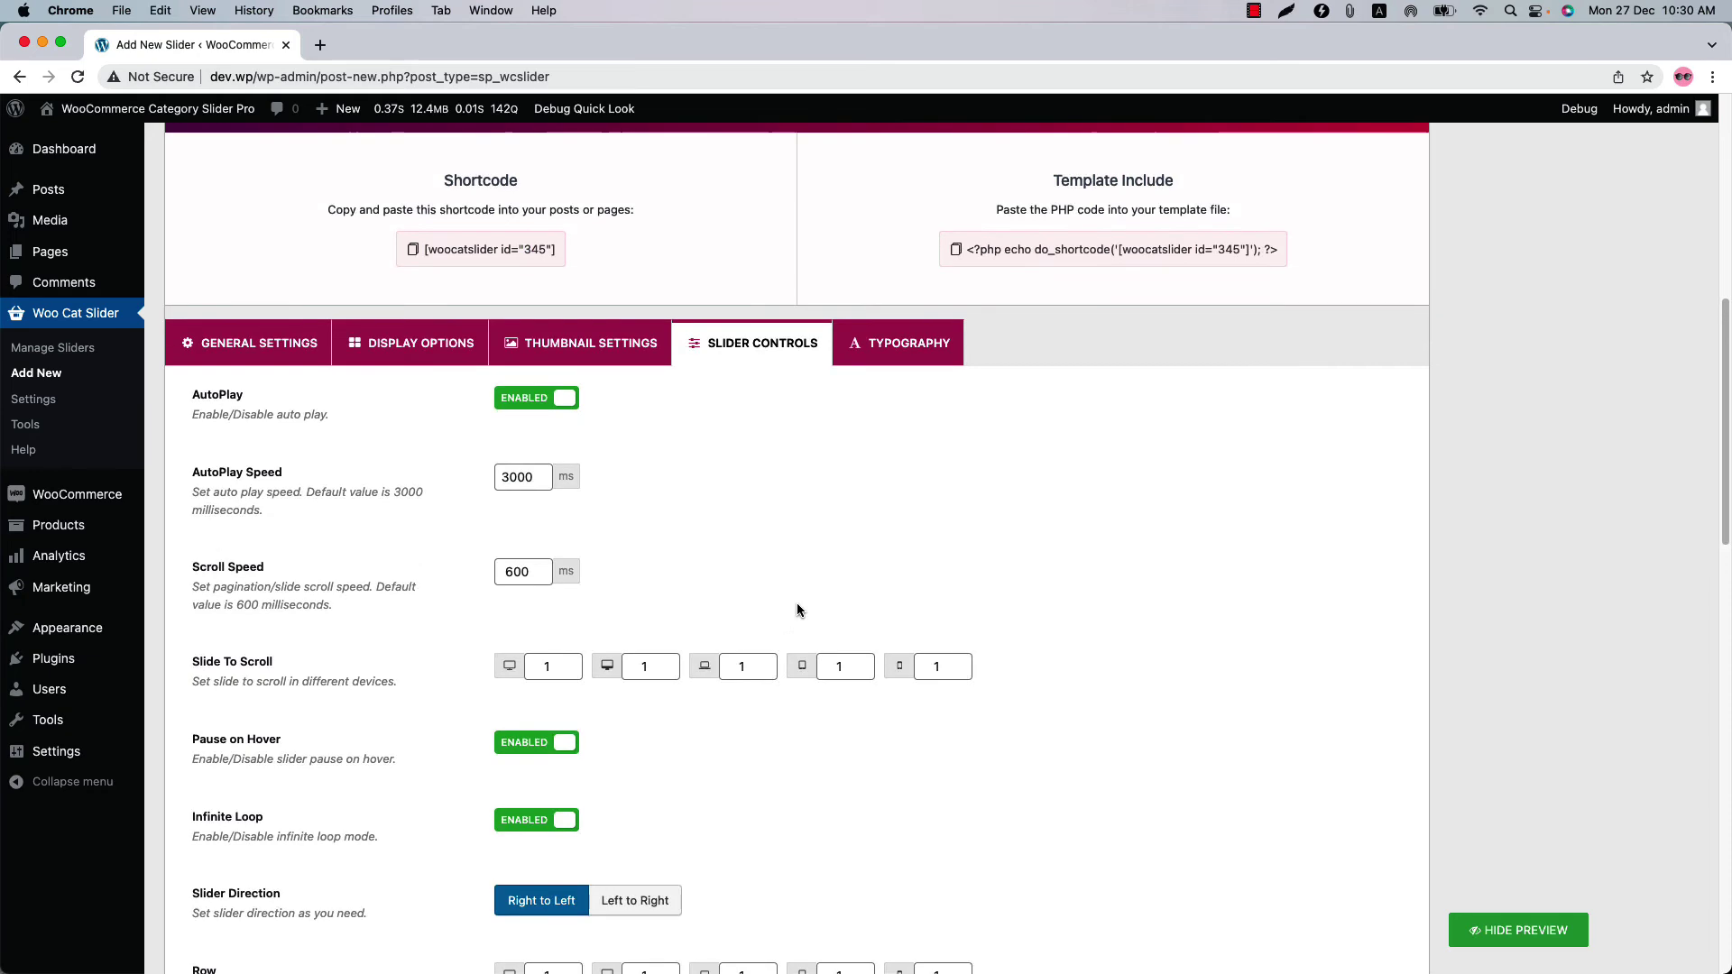
# Enable the Google font for category names, choose Roboto, and refresh the preview
pyautogui.click(897, 341)
pyautogui.scroll(-5, 509, 341)
pyautogui.click(528, 332)
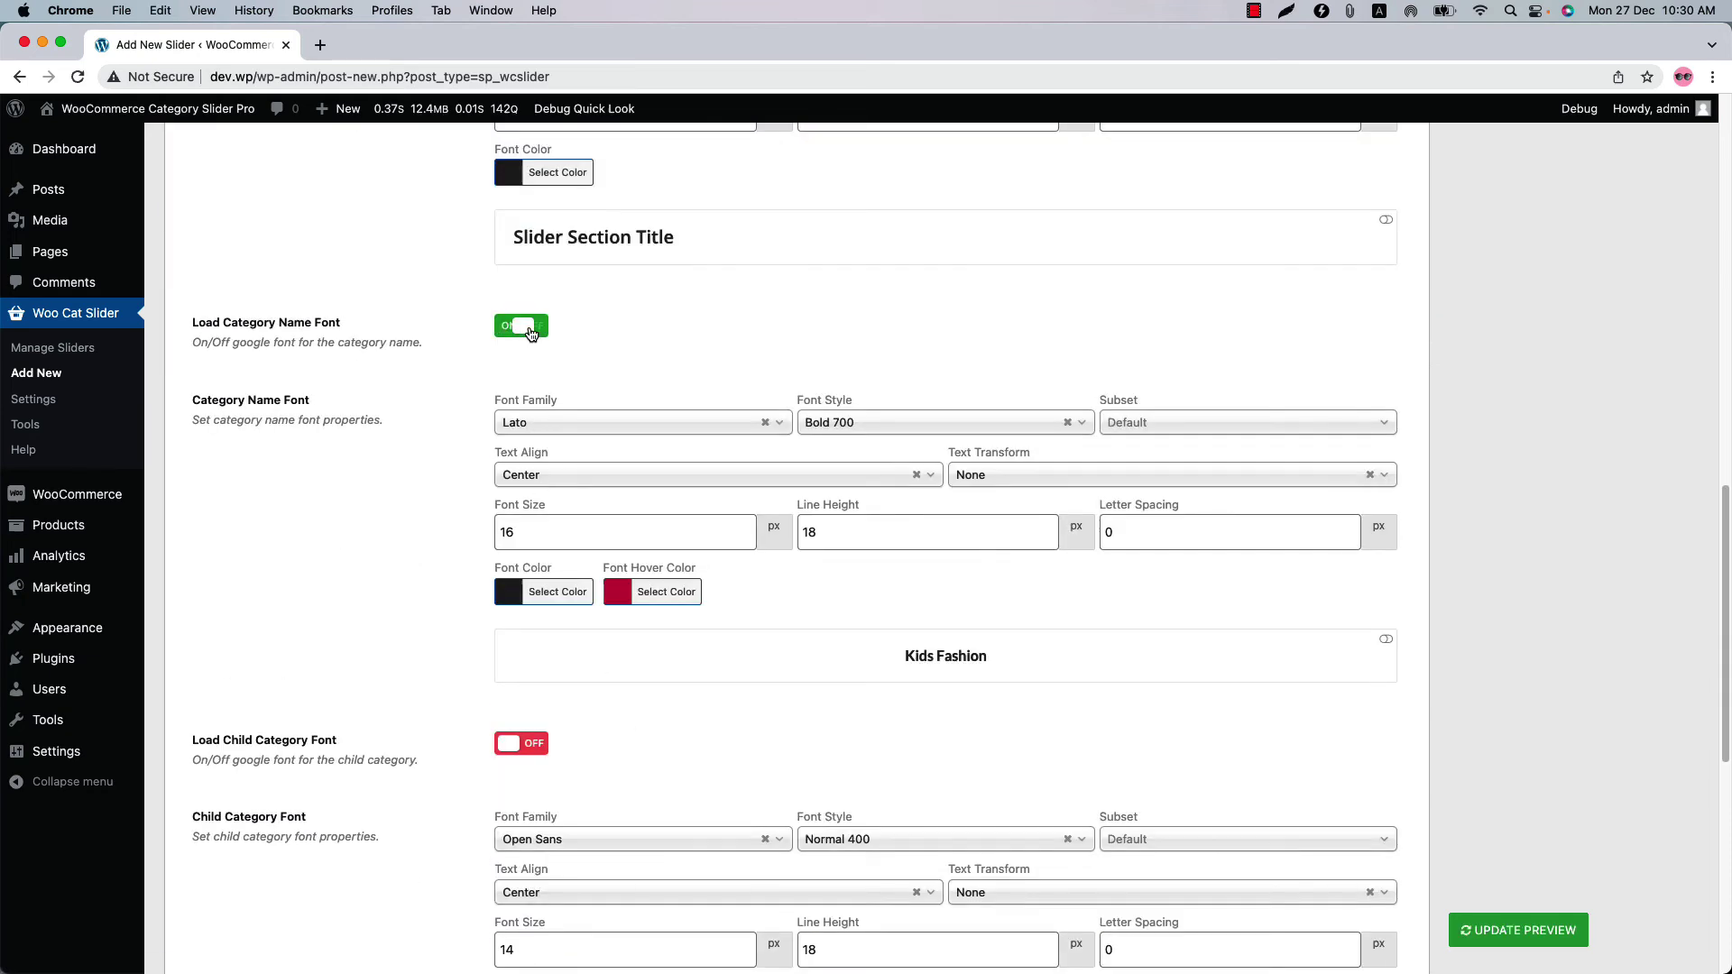
pyautogui.click(569, 430)
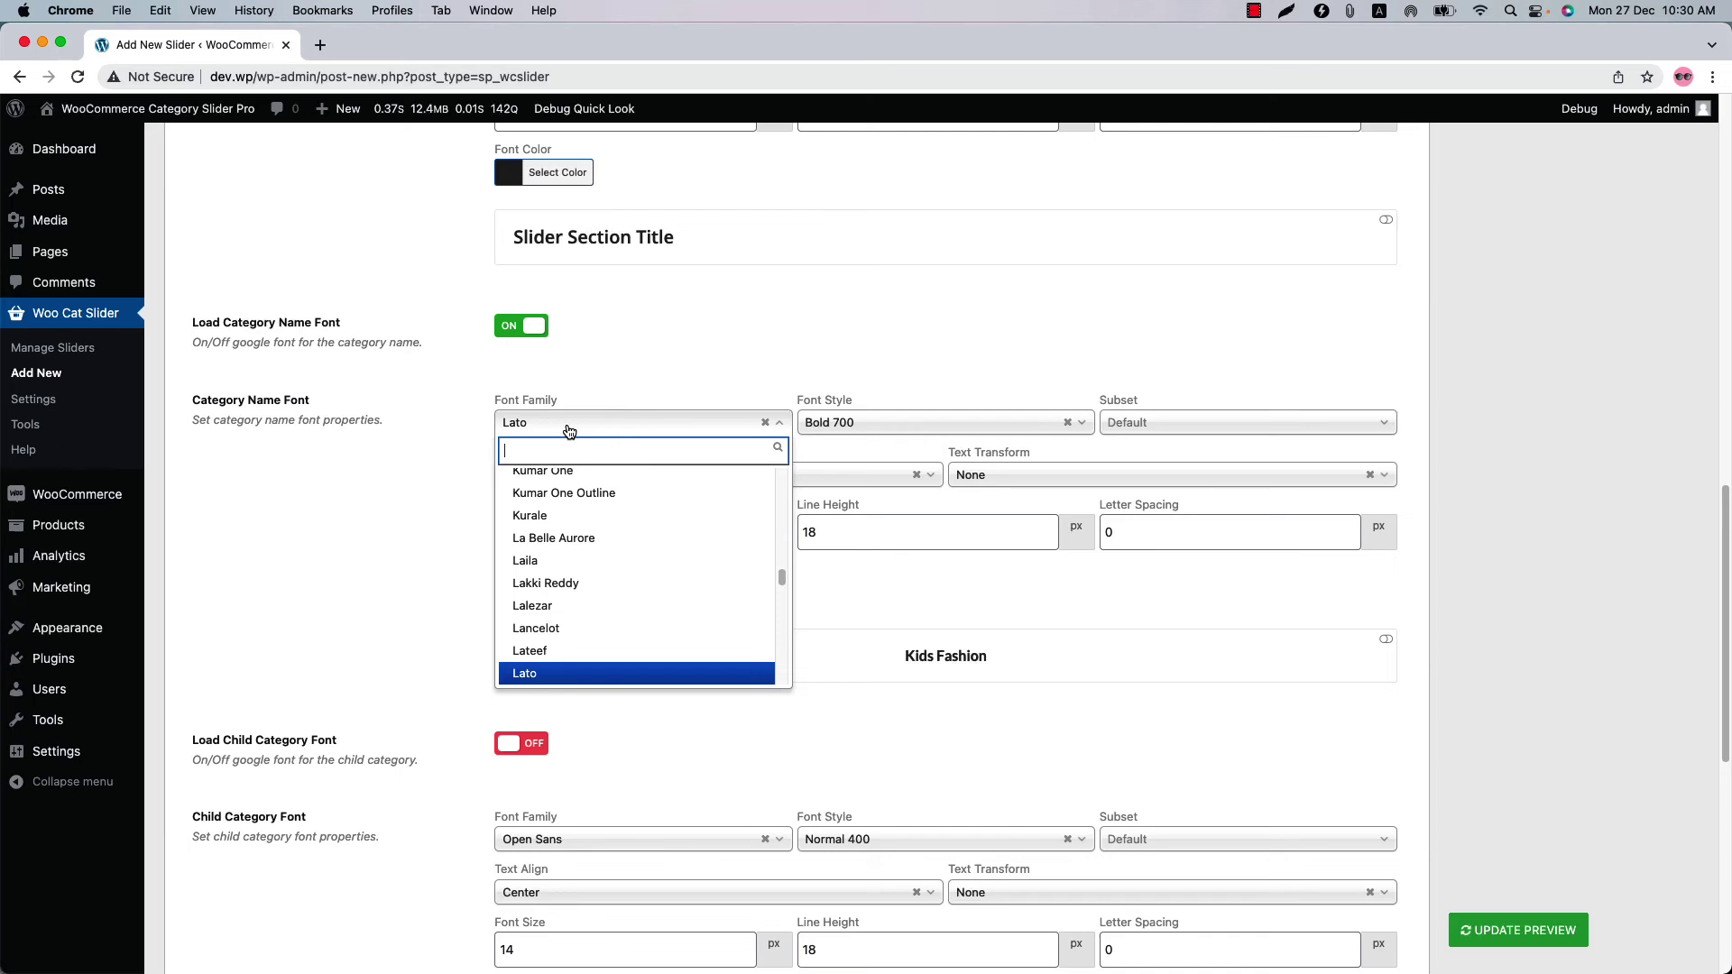
pyautogui.write('rob')
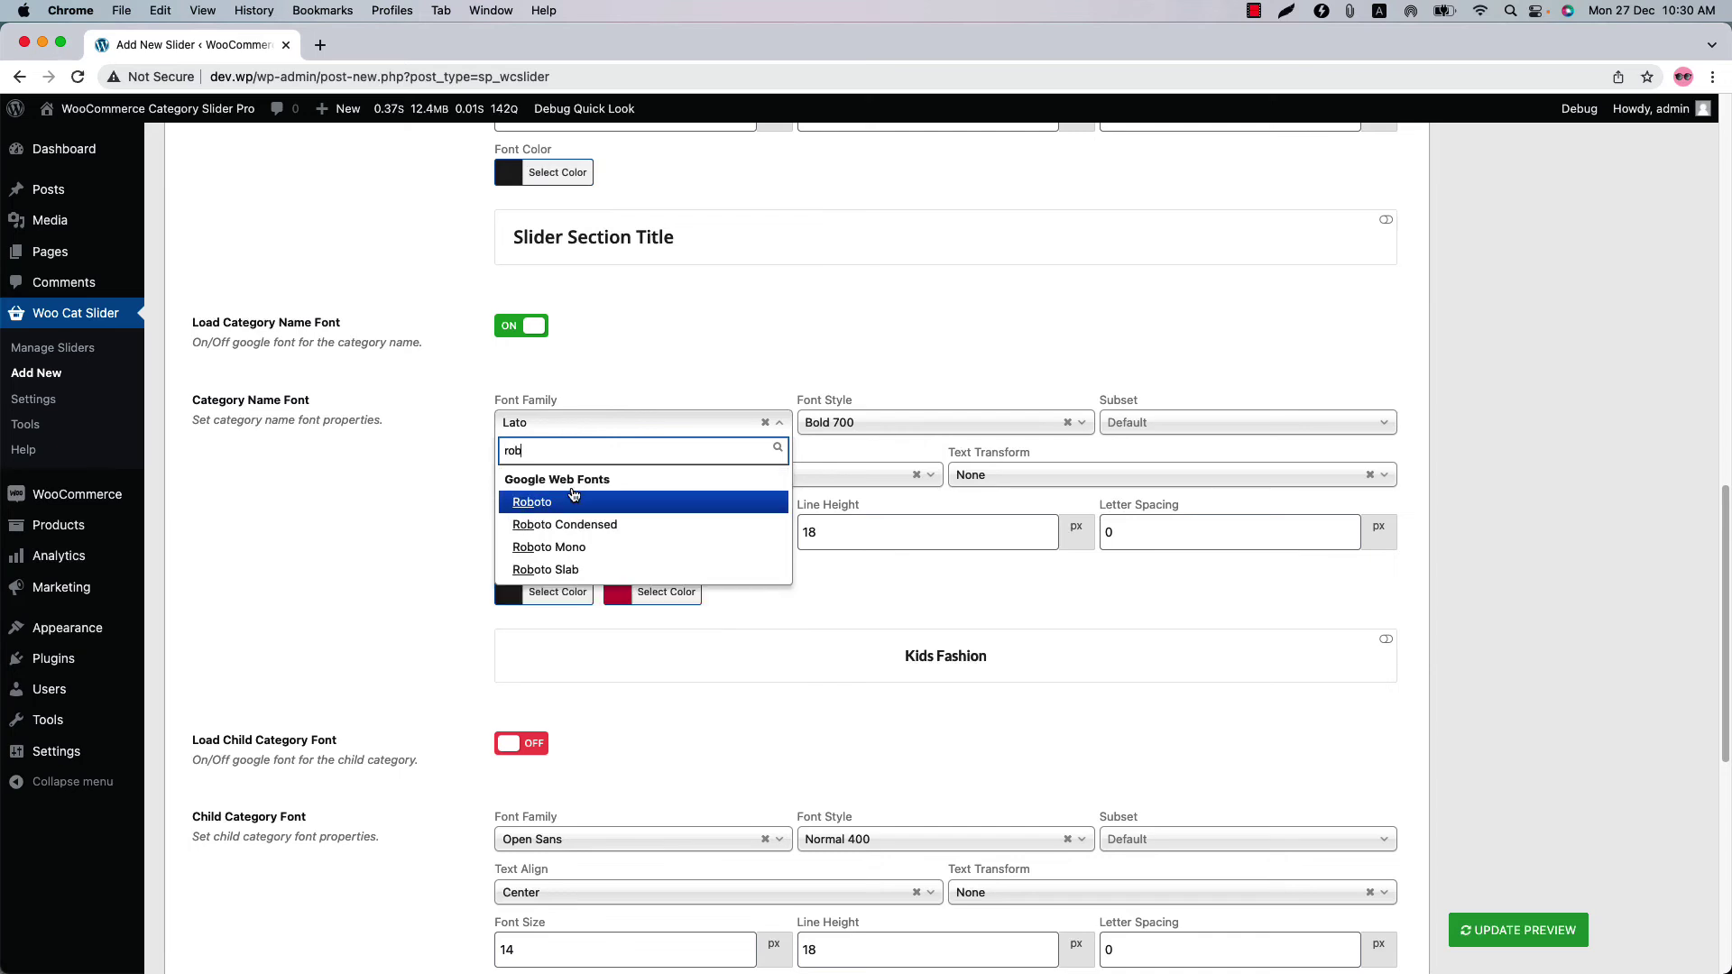
pyautogui.click(573, 501)
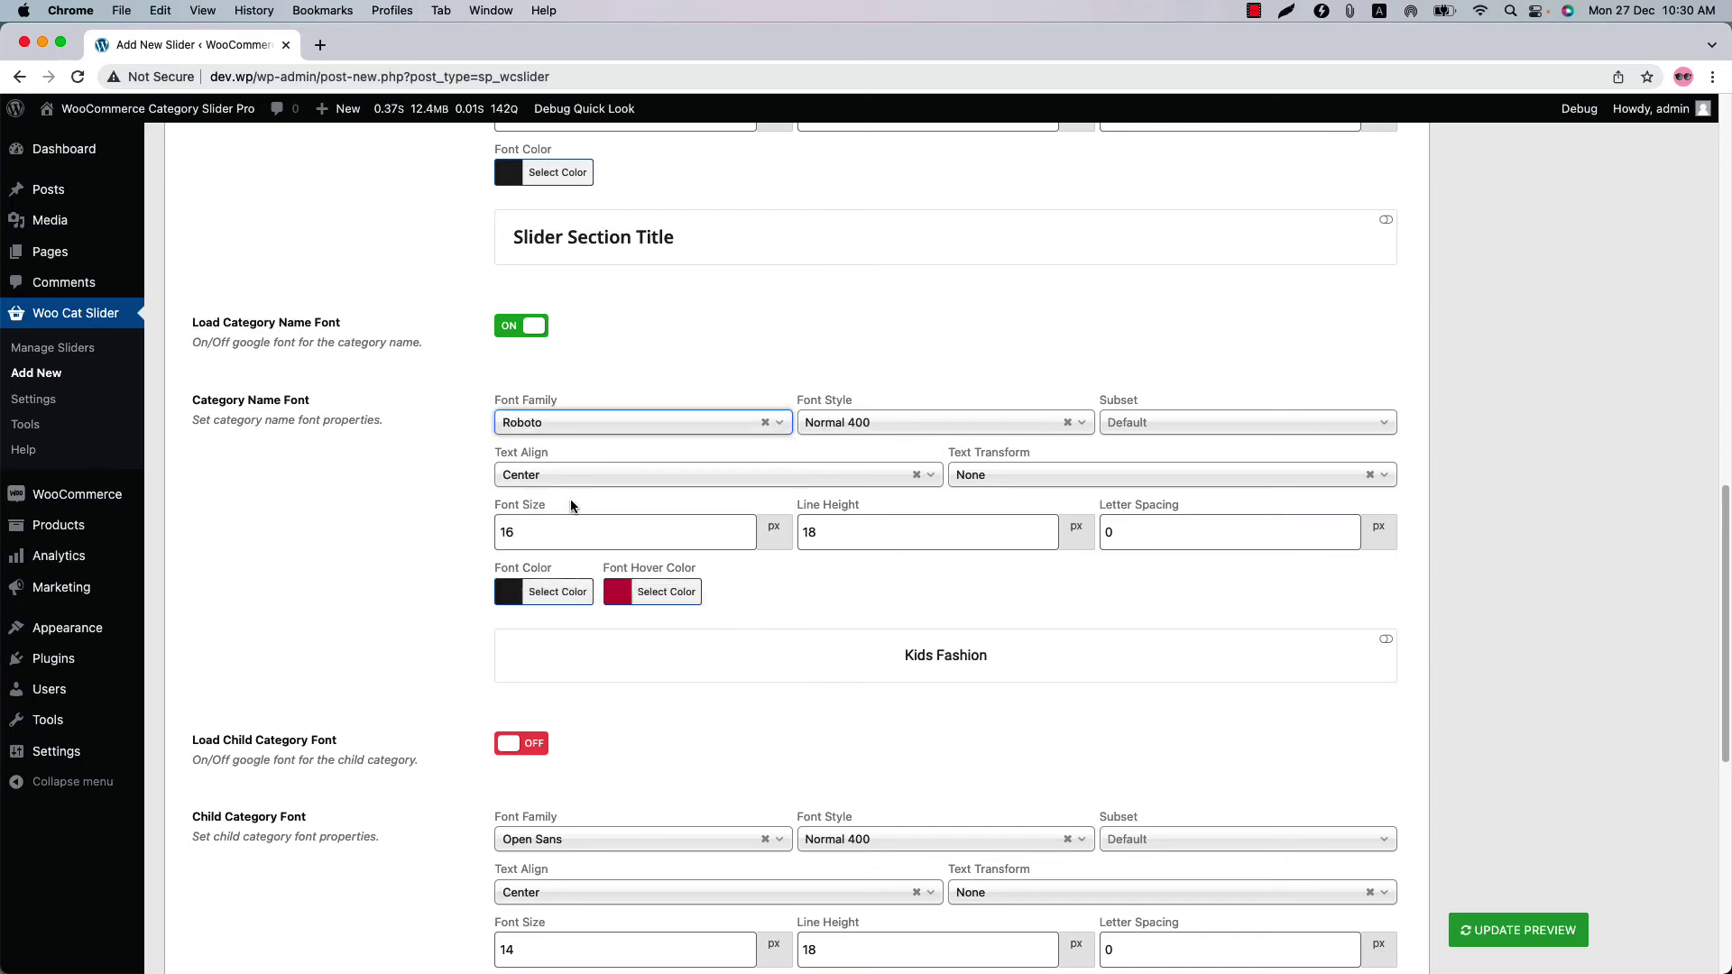
pyautogui.click(1478, 927)
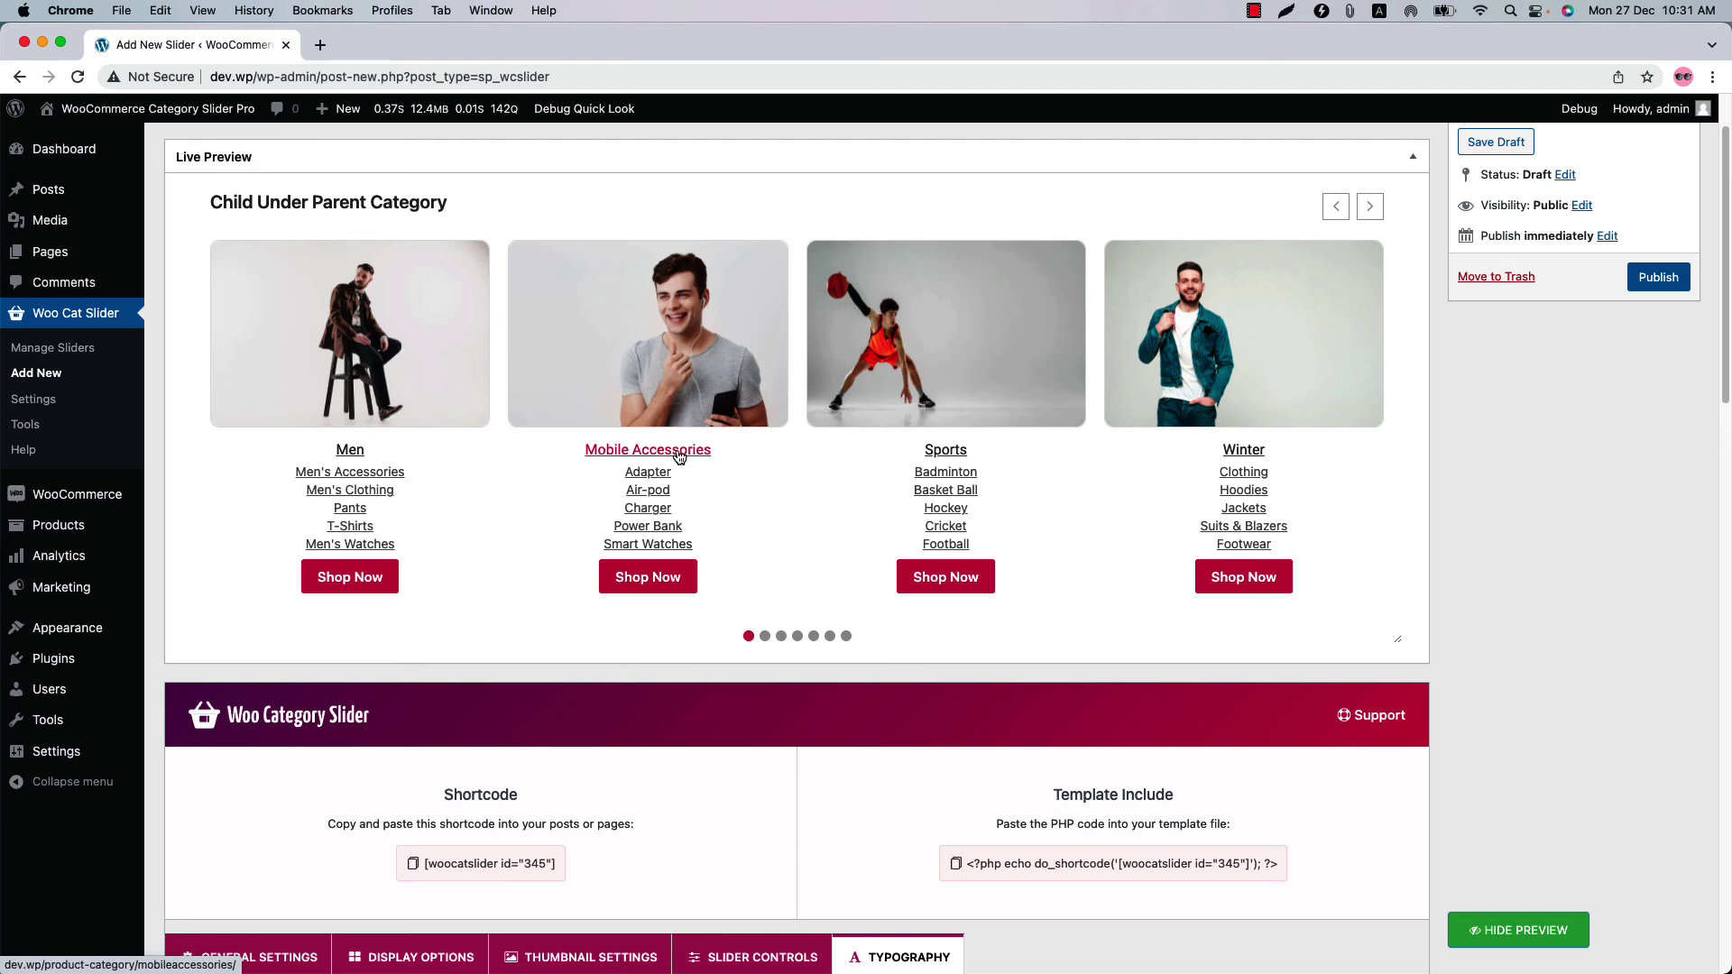
# Publish the slider, copy its shortcode, and start a new page in a background tab
pyautogui.click(1664, 278)
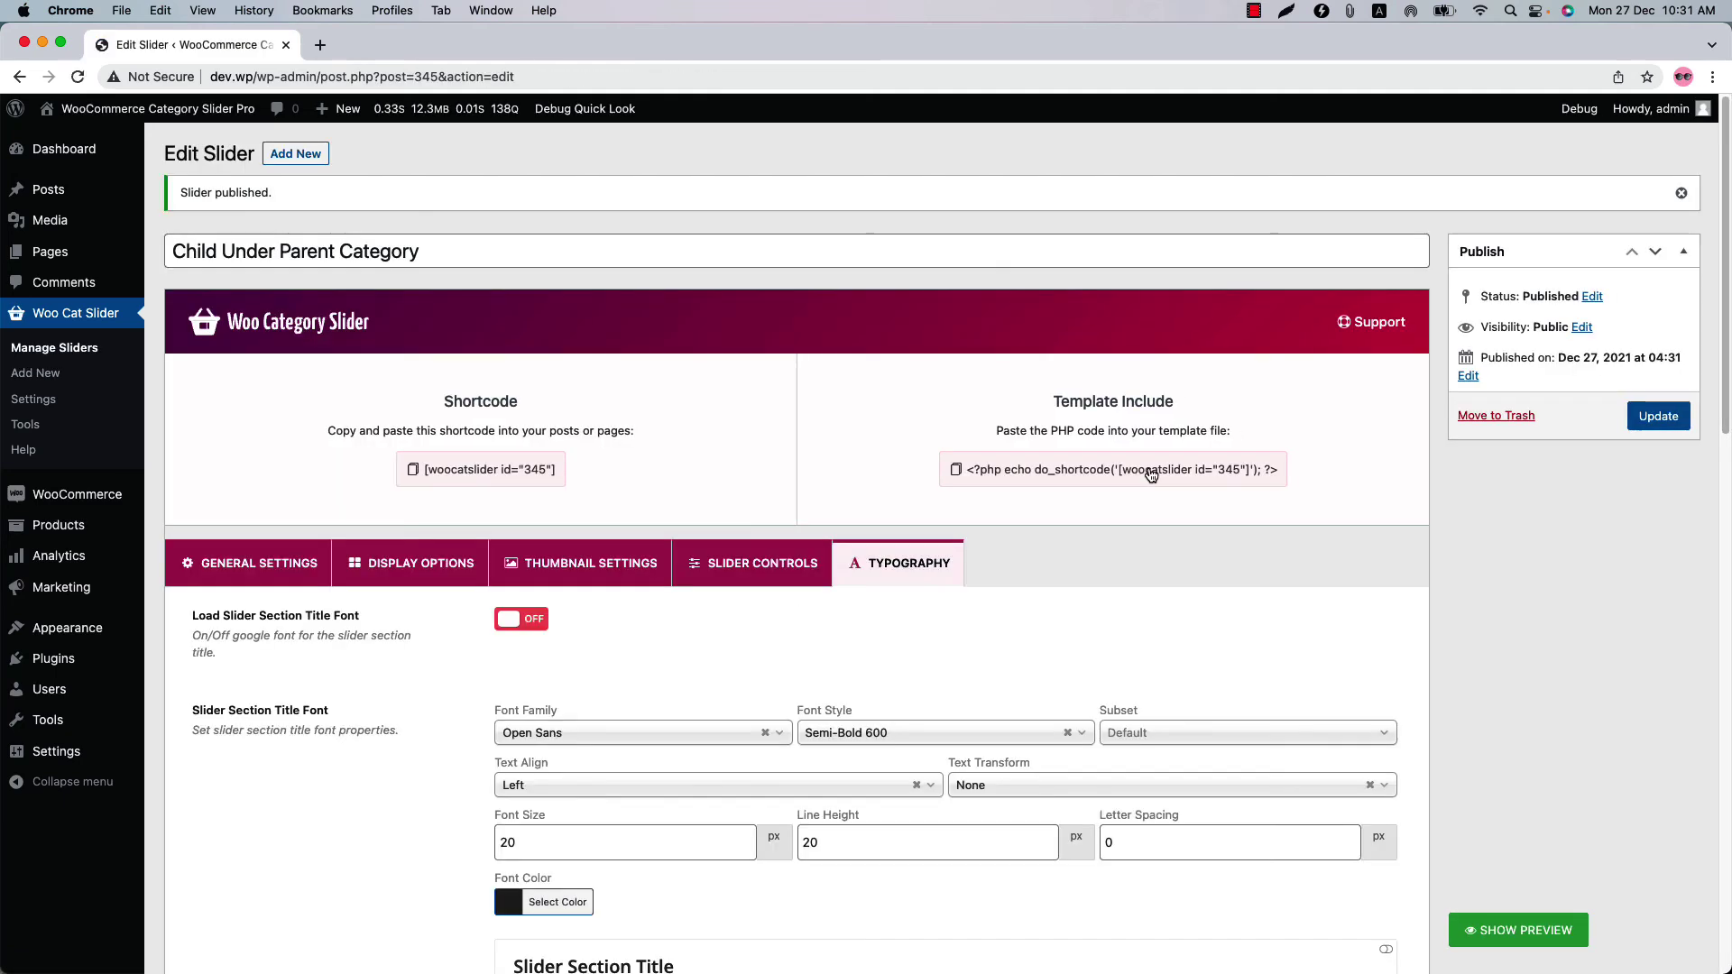
pyautogui.click(519, 470)
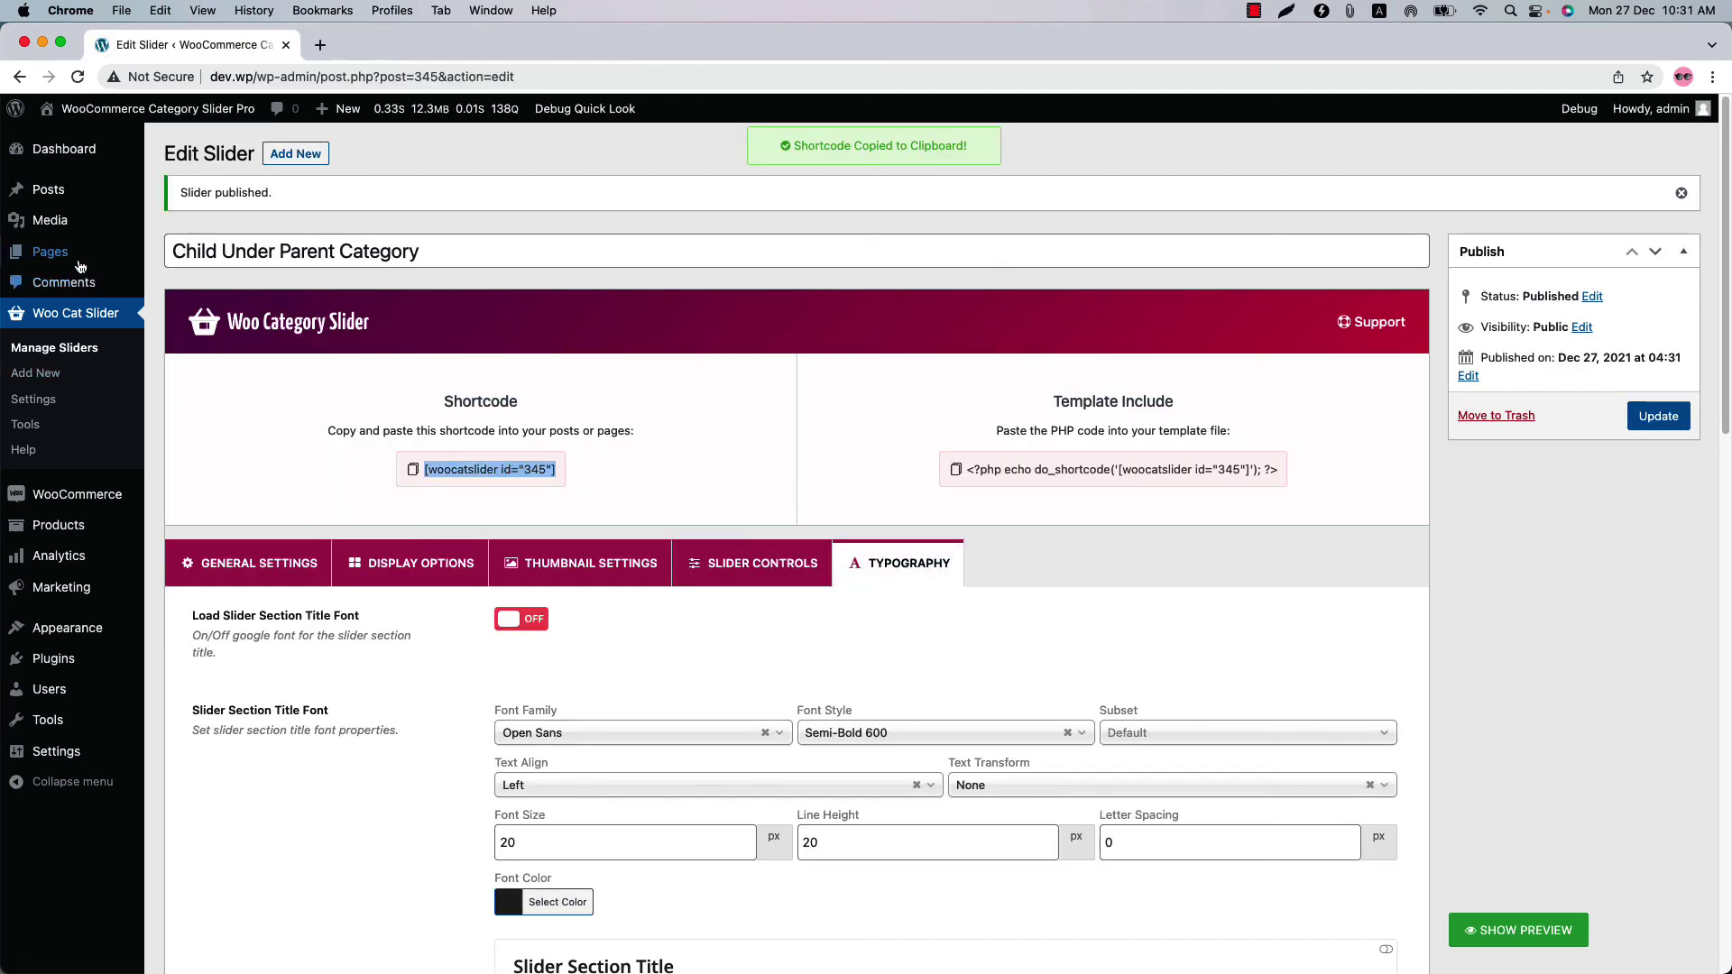
pyautogui.moveTo(79, 264)
pyautogui.keyDown('super'); pyautogui.click(185, 280); pyautogui.keyUp('super')
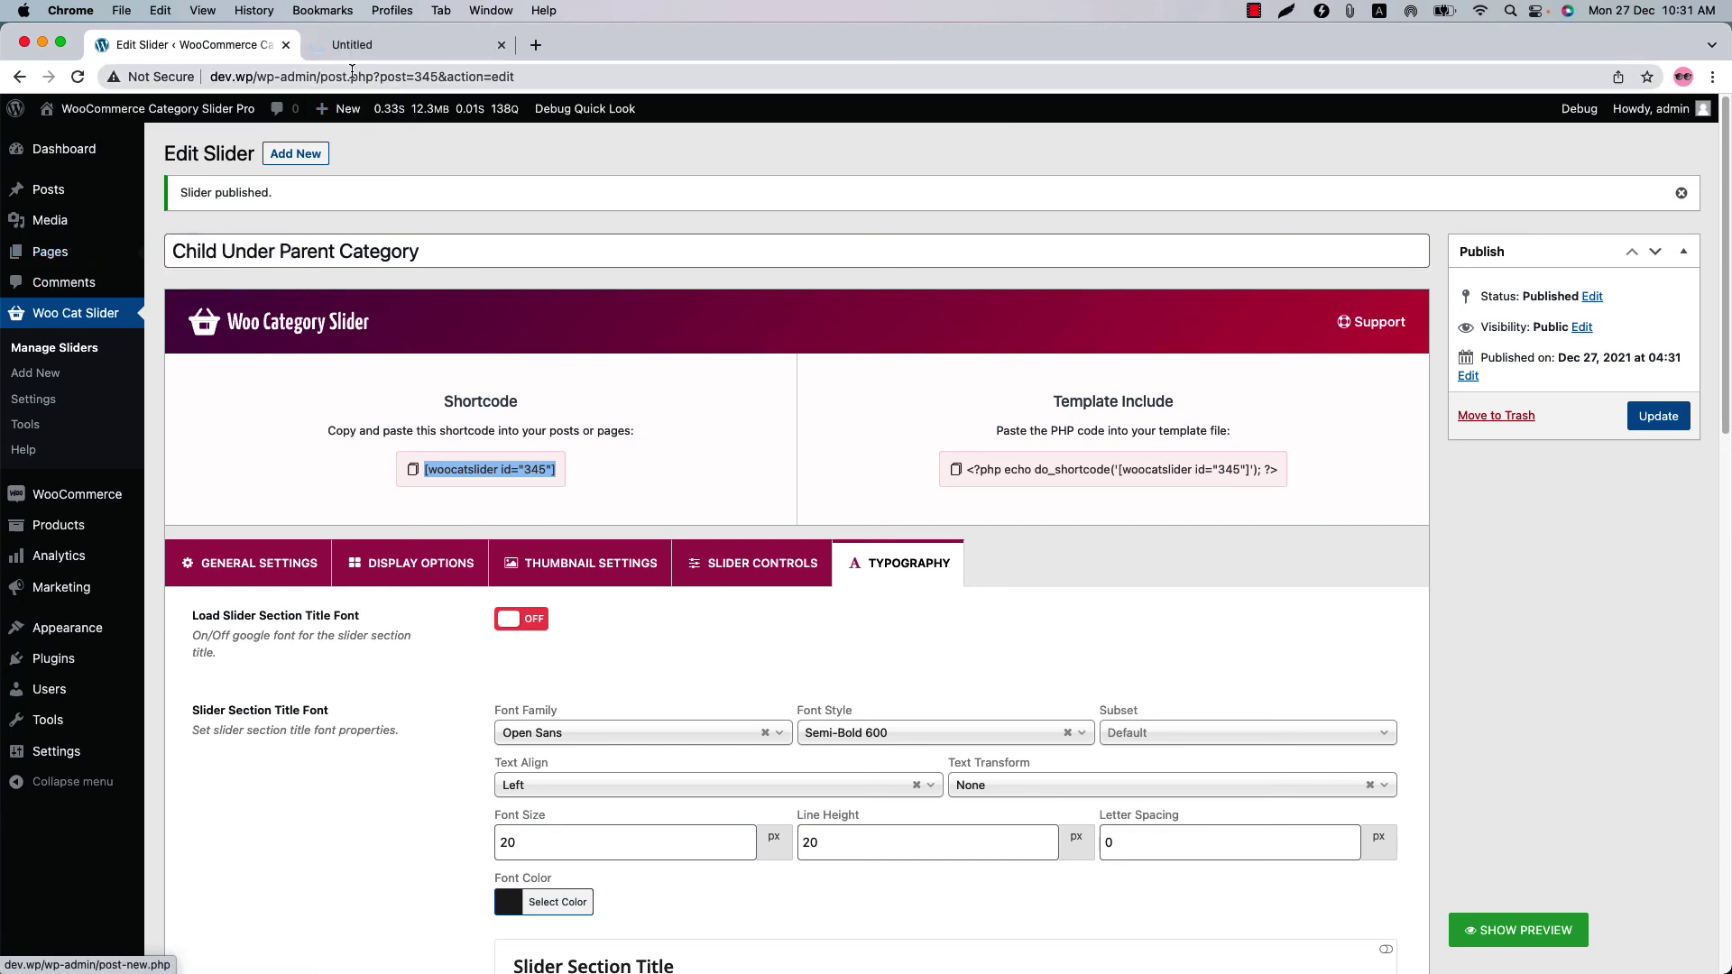
# Paste the [woocatslider id="345"] shortcode into the new page, publish it, and view it live
pyautogui.click(352, 44)
pyautogui.click(527, 402)
pyautogui.press('super+v')
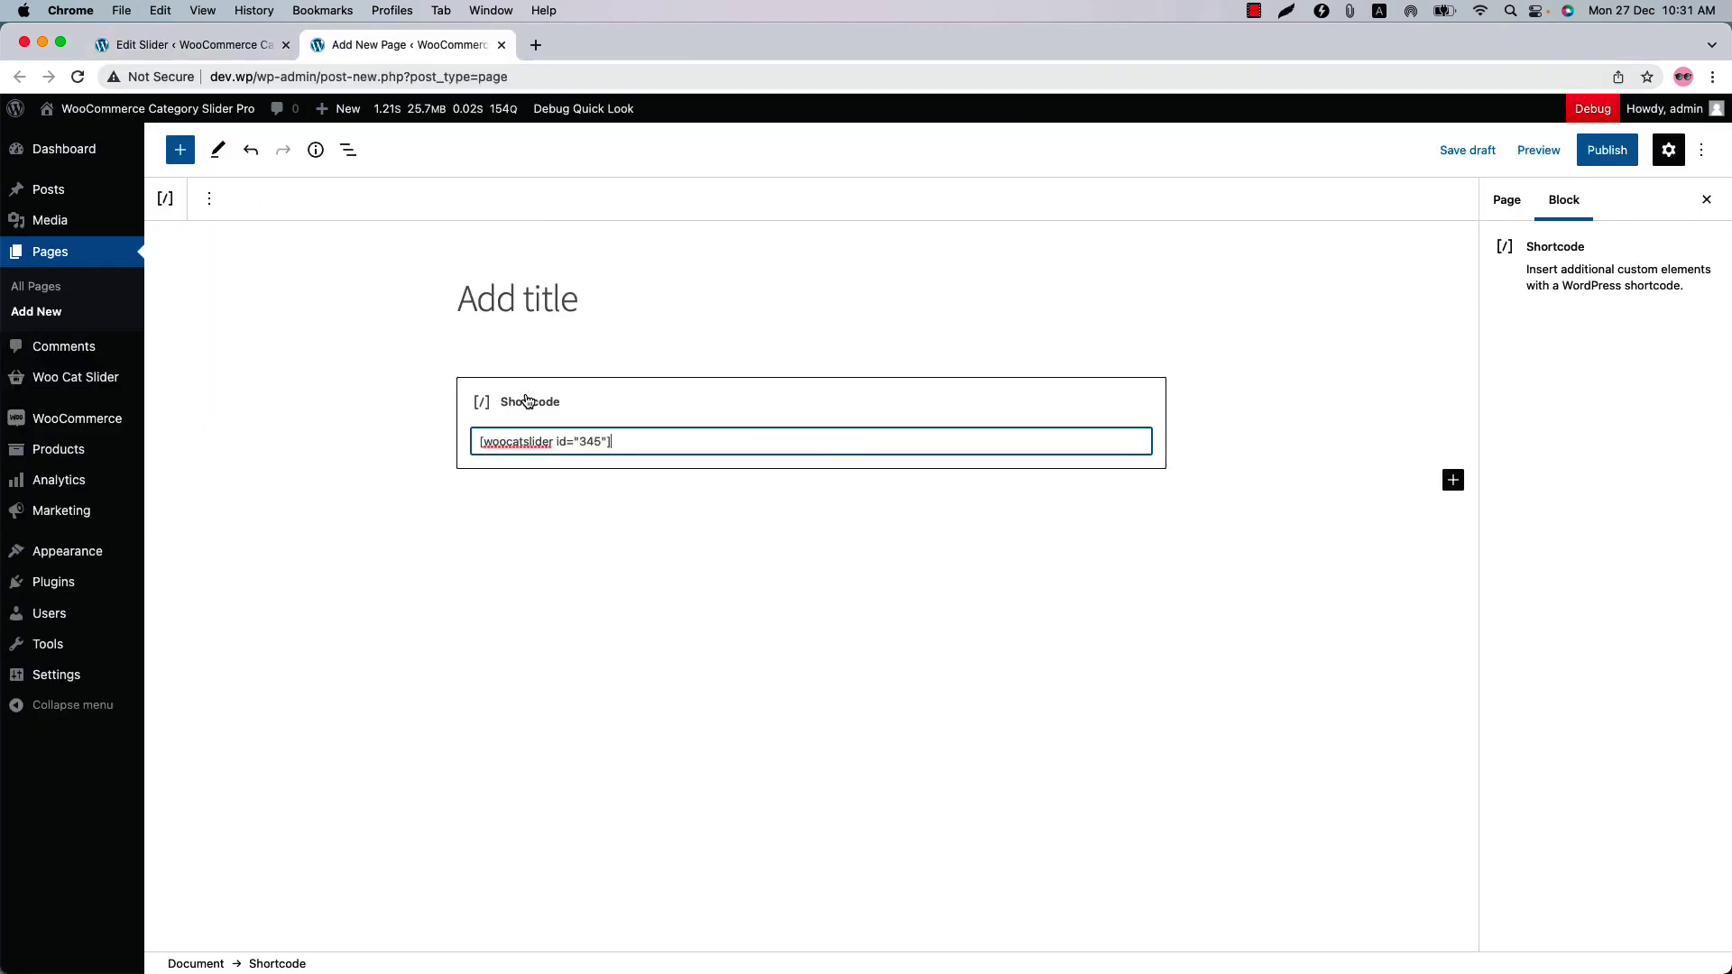
pyautogui.click(1587, 157)
pyautogui.click(1587, 157)
pyautogui.click(1574, 352)
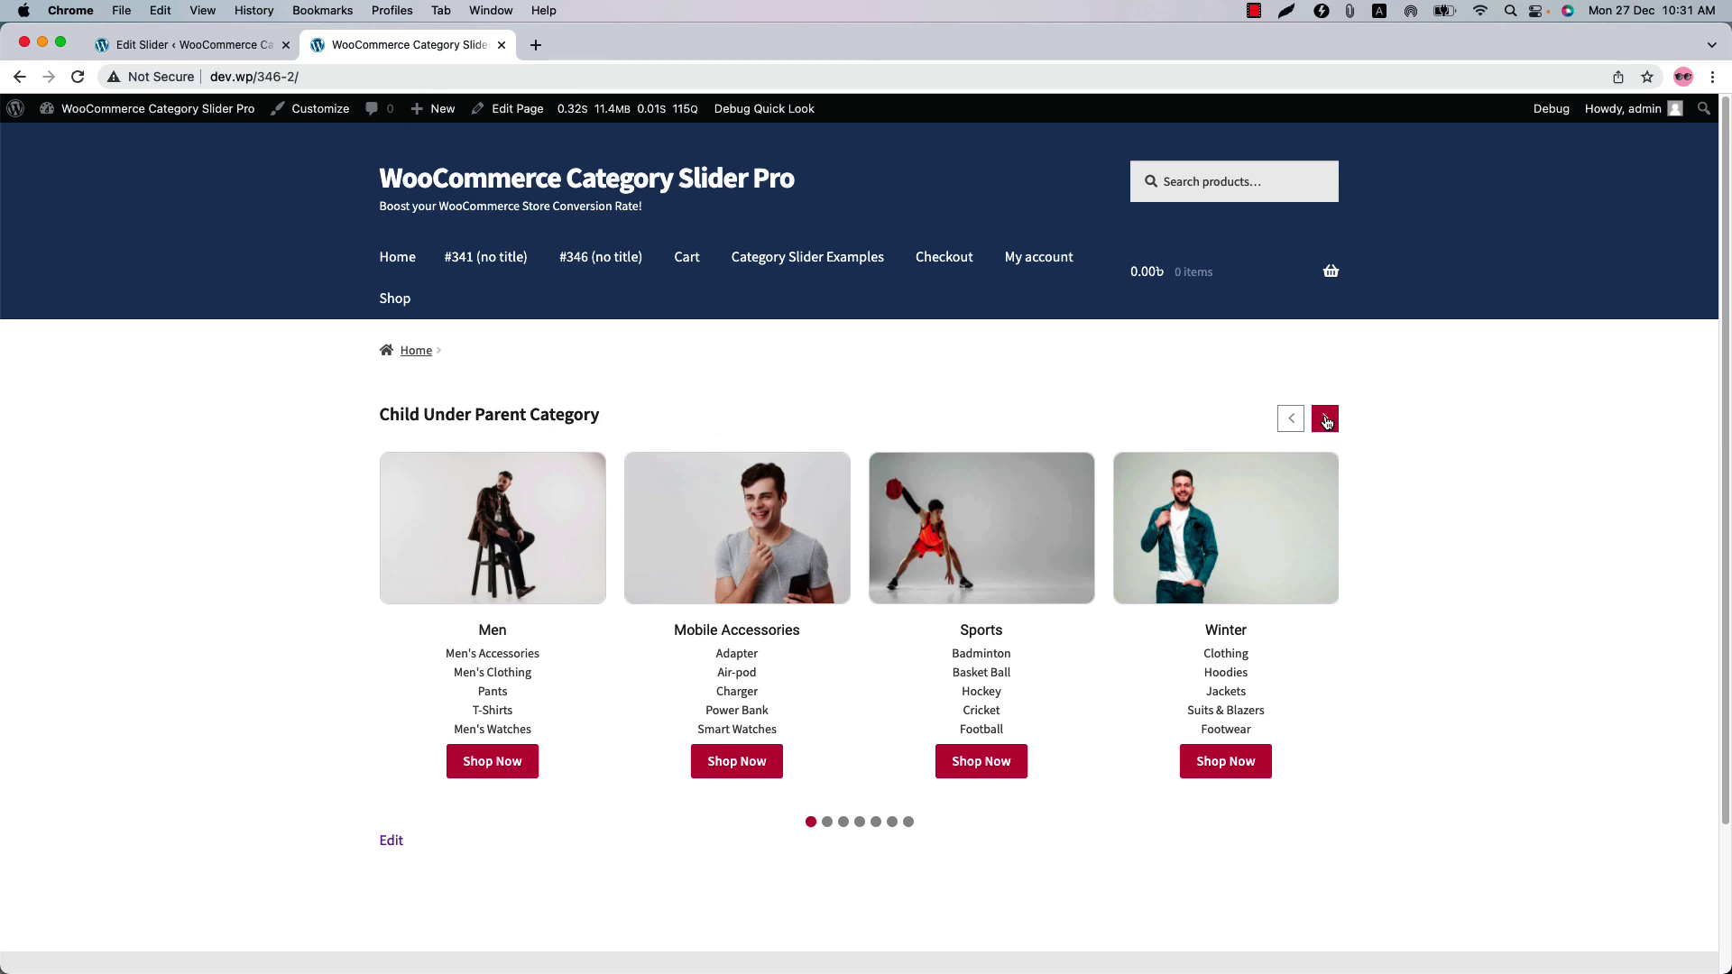
# Advance the Child Under Parent Category slider one slide to reveal Women
pyautogui.click(1325, 420)
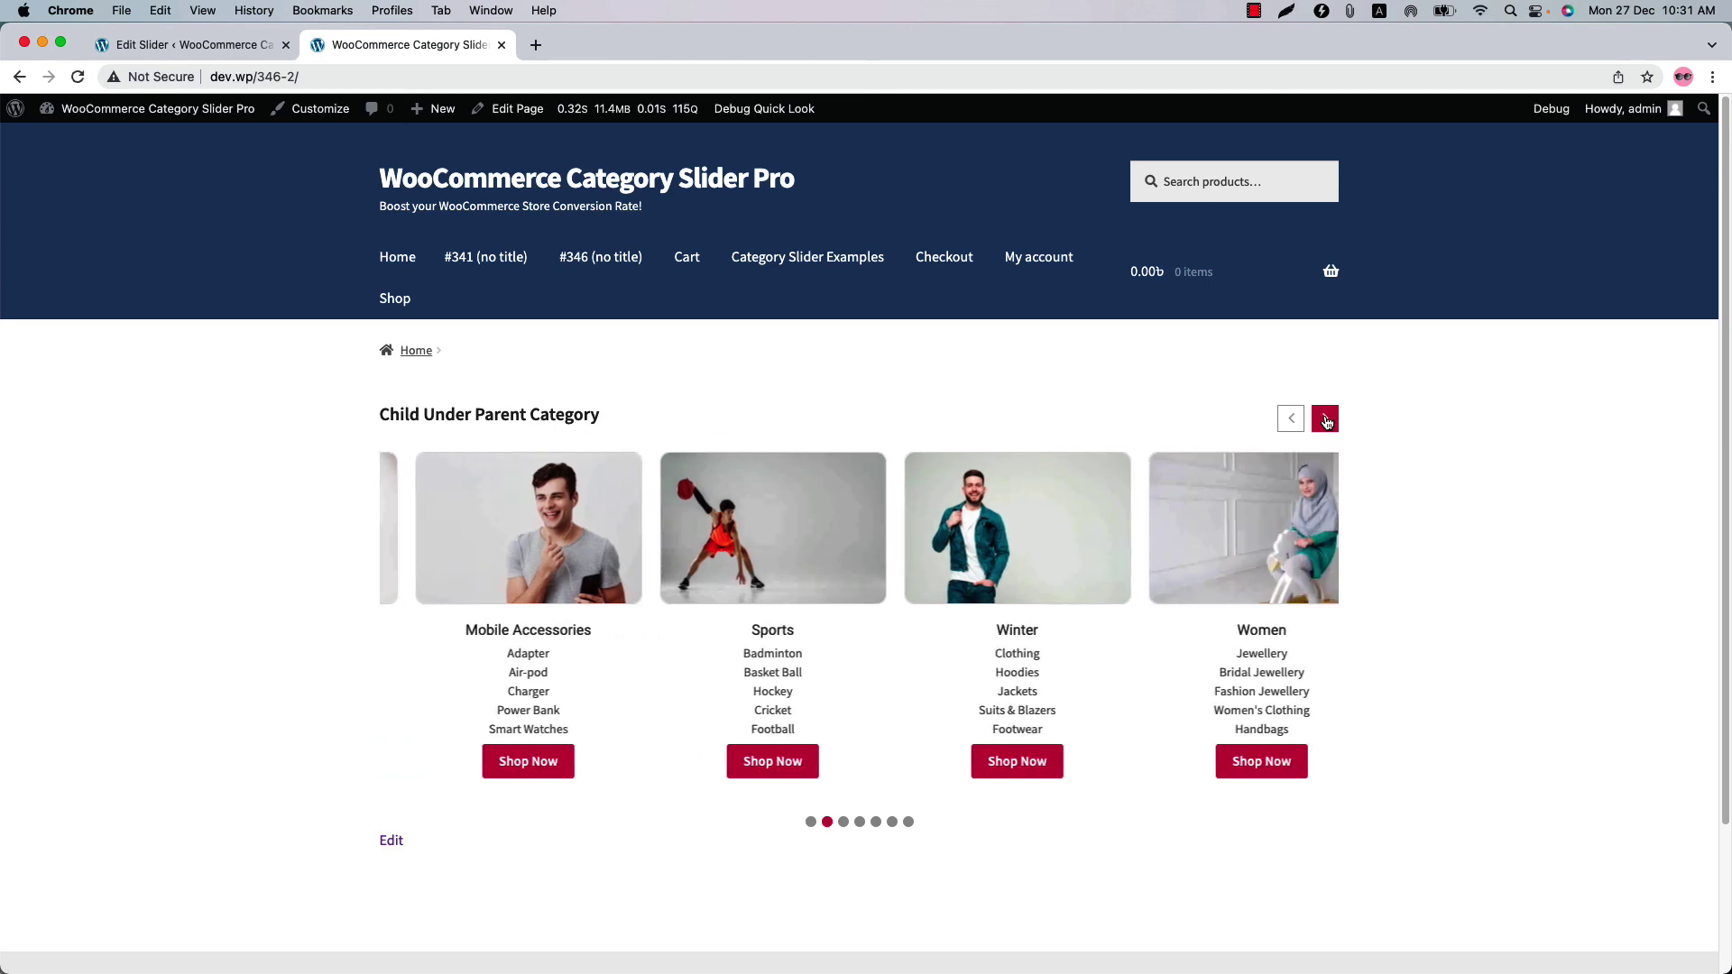